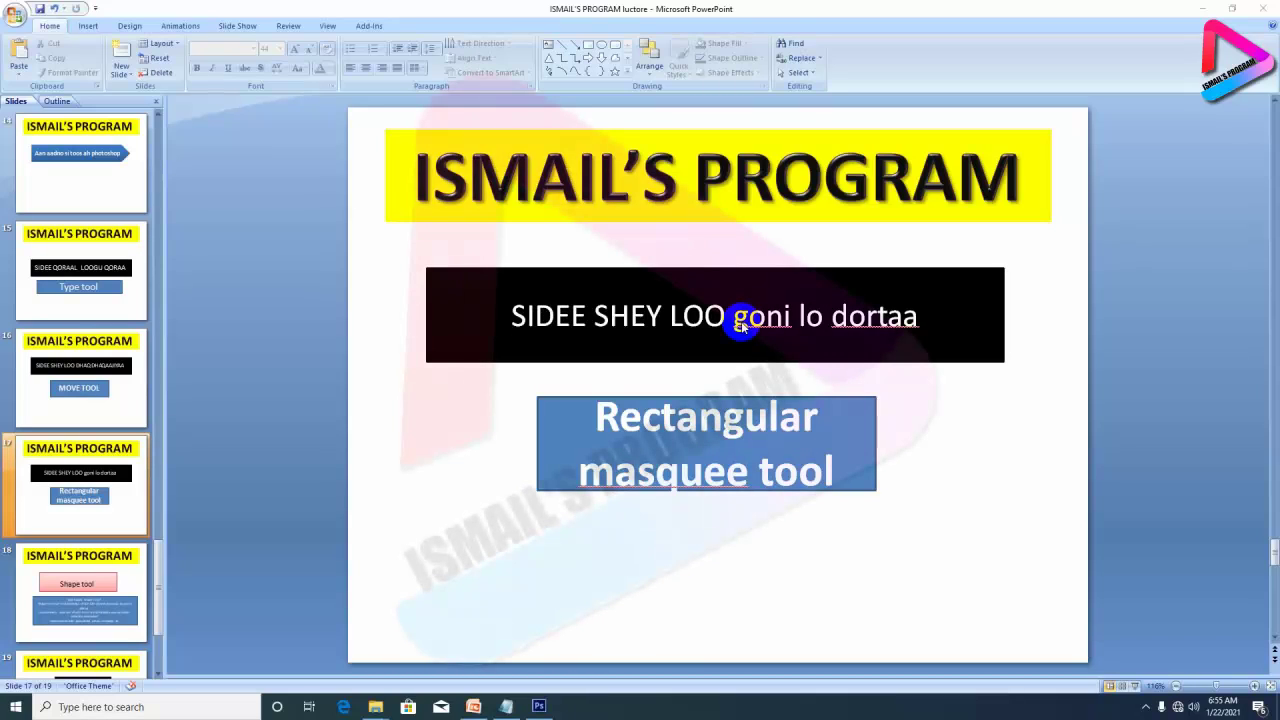
# - Glance at the hidden tray icons and scroll through the slides
pyautogui.scroll(1, 741, 321)
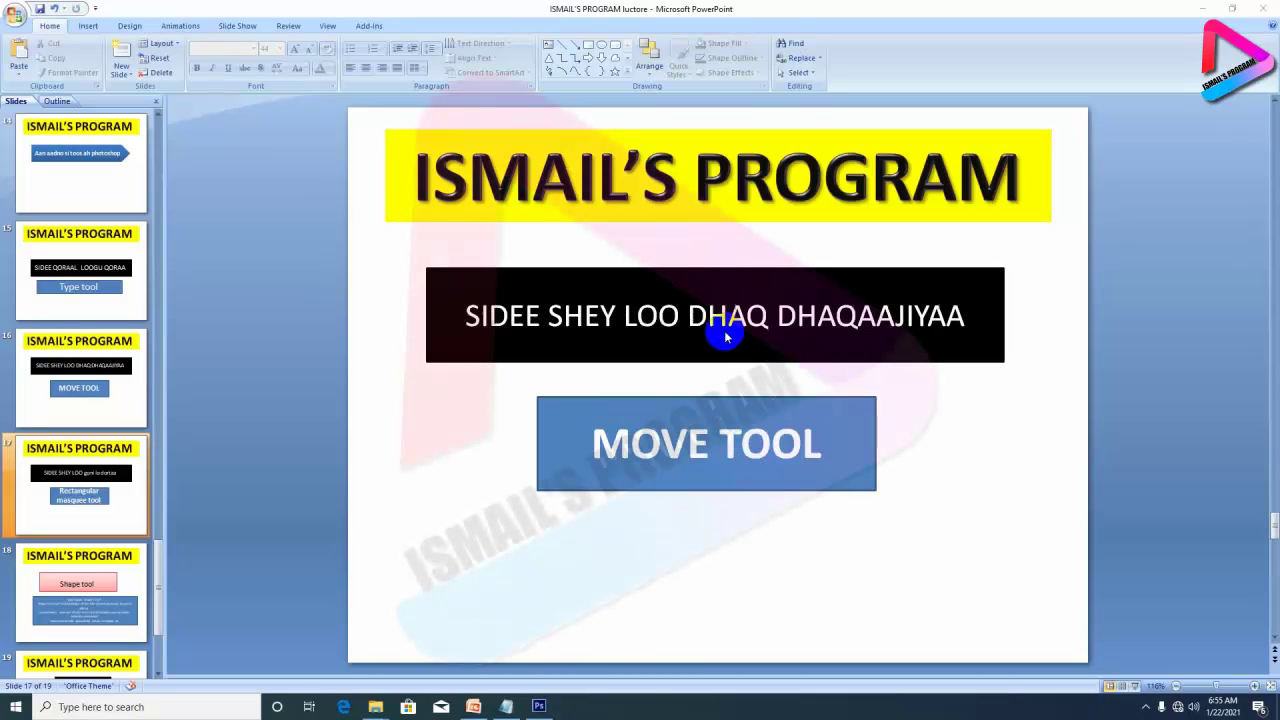
pyautogui.click(1146, 707)
pyautogui.click(1145, 595)
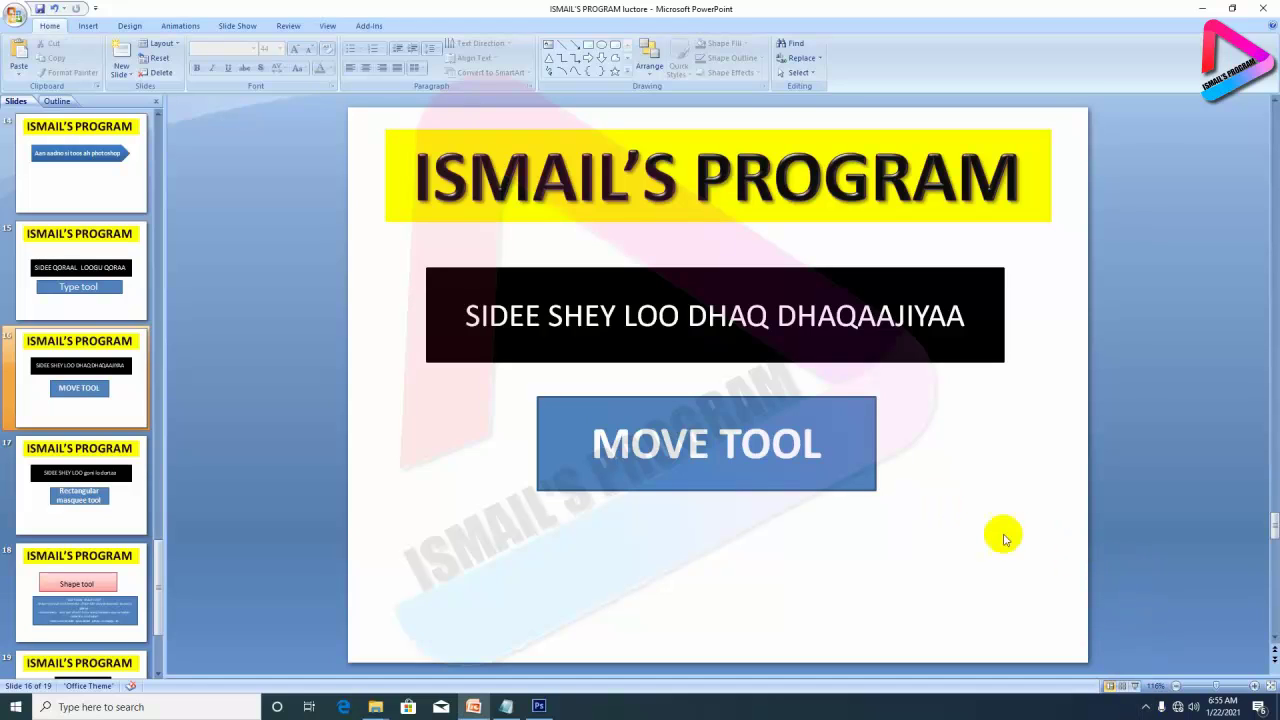
pyautogui.scroll(-1, 984, 525)
pyautogui.scroll(-1, 984, 525)
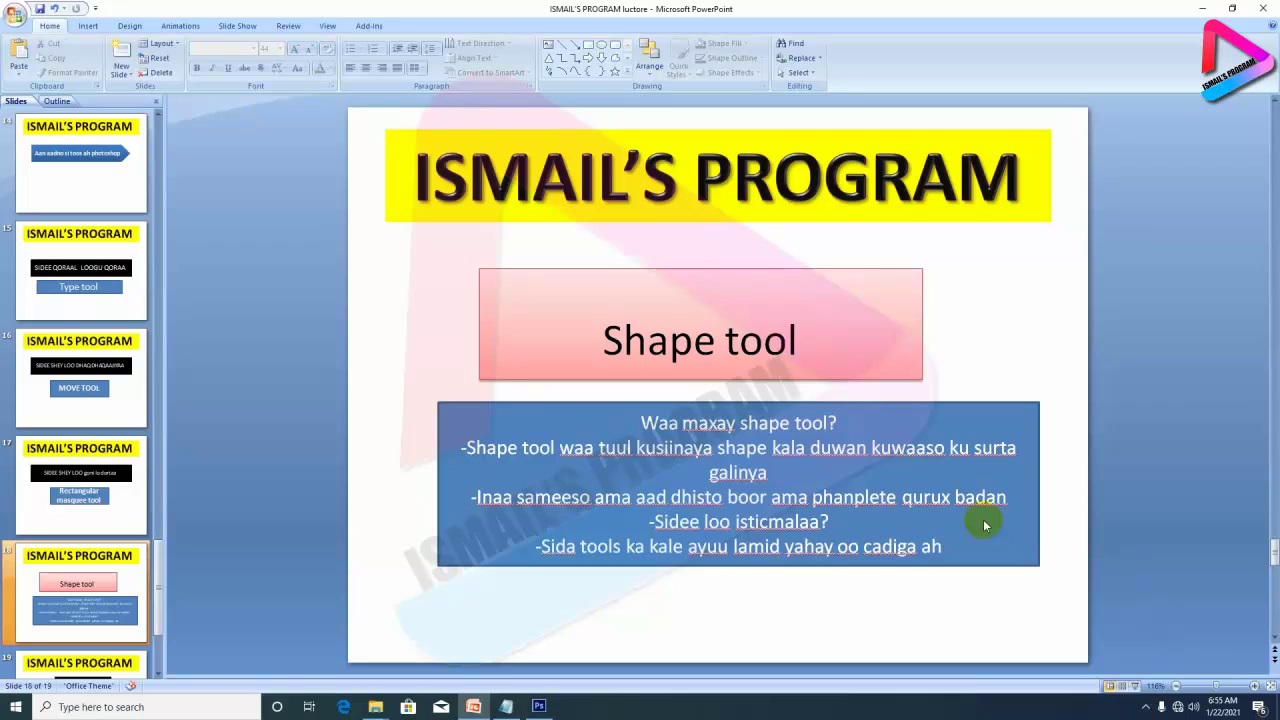
pyautogui.scroll(2, 984, 525)
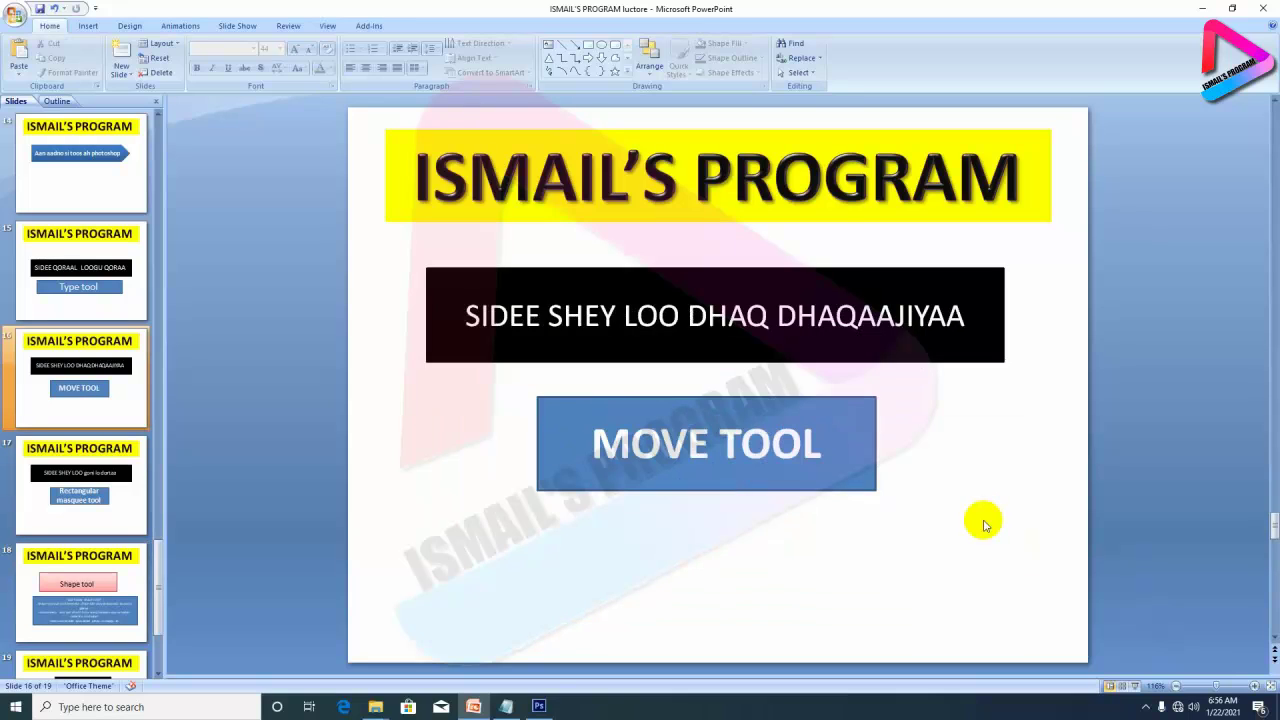
pyautogui.scroll(-1, 984, 525)
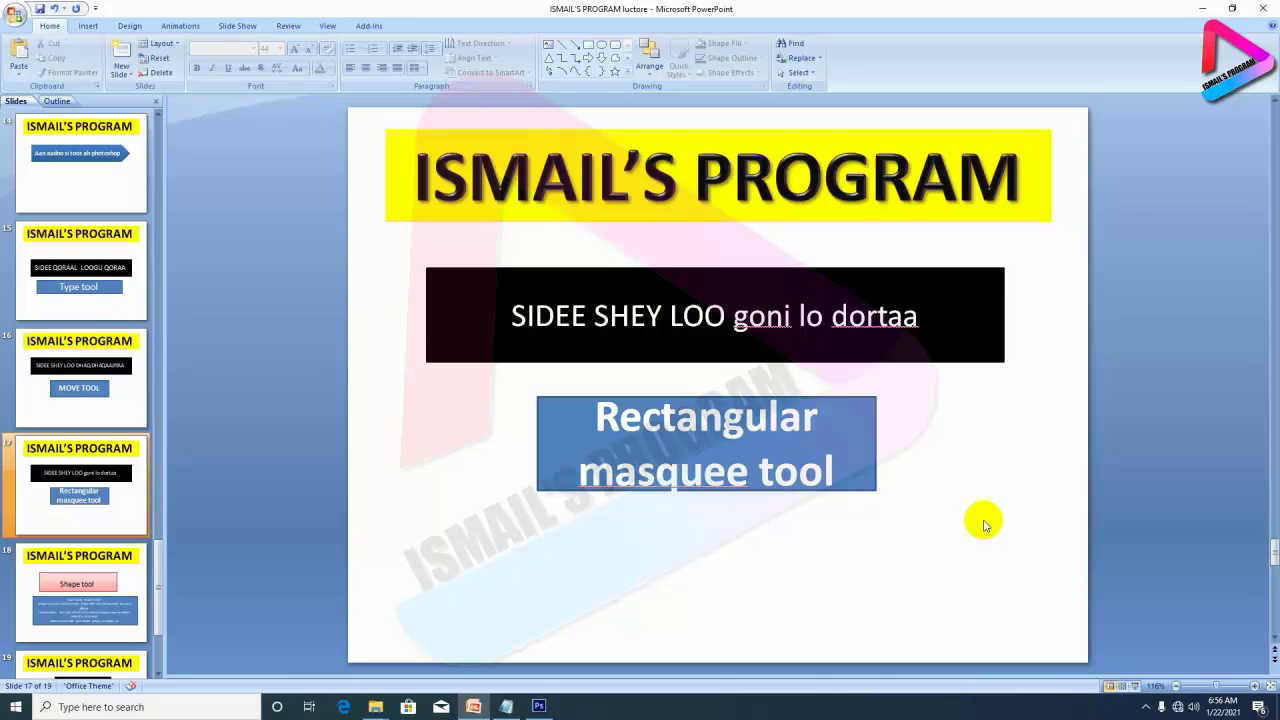
# - Switch to Photoshop and make the Rectangular Marquee Tool active
pyautogui.click(539, 707)
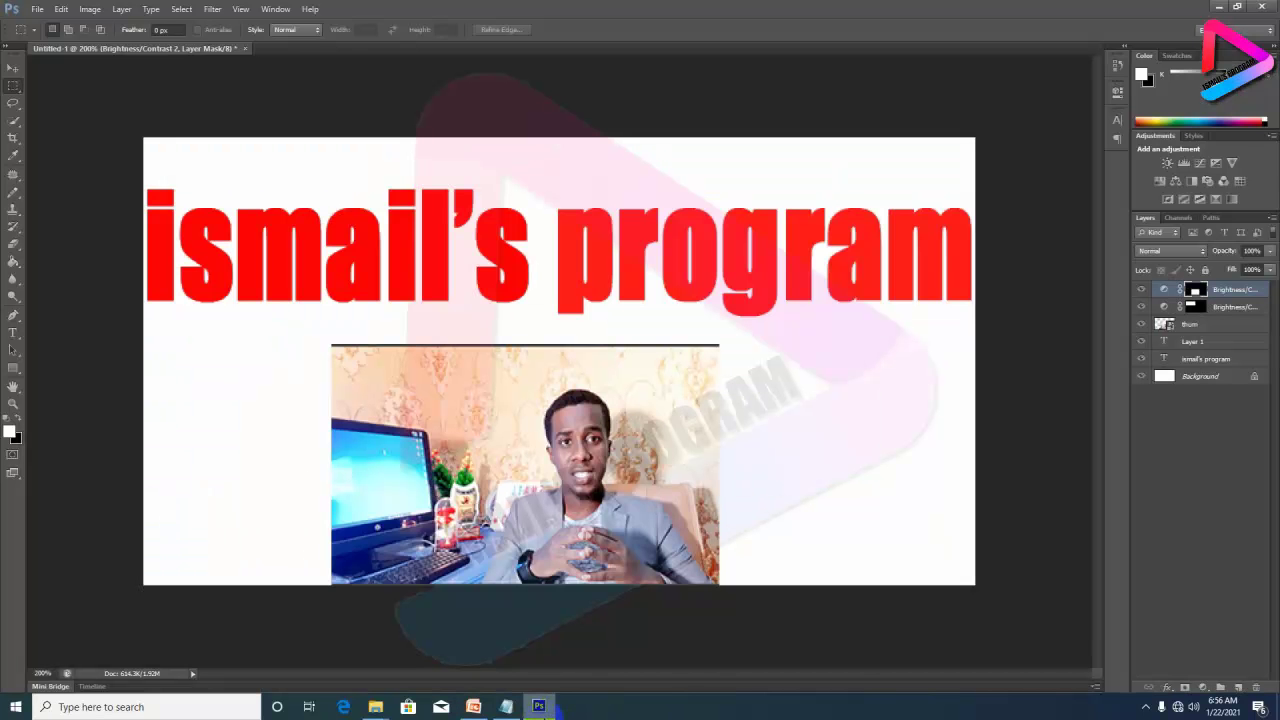
pyautogui.click(11, 69)
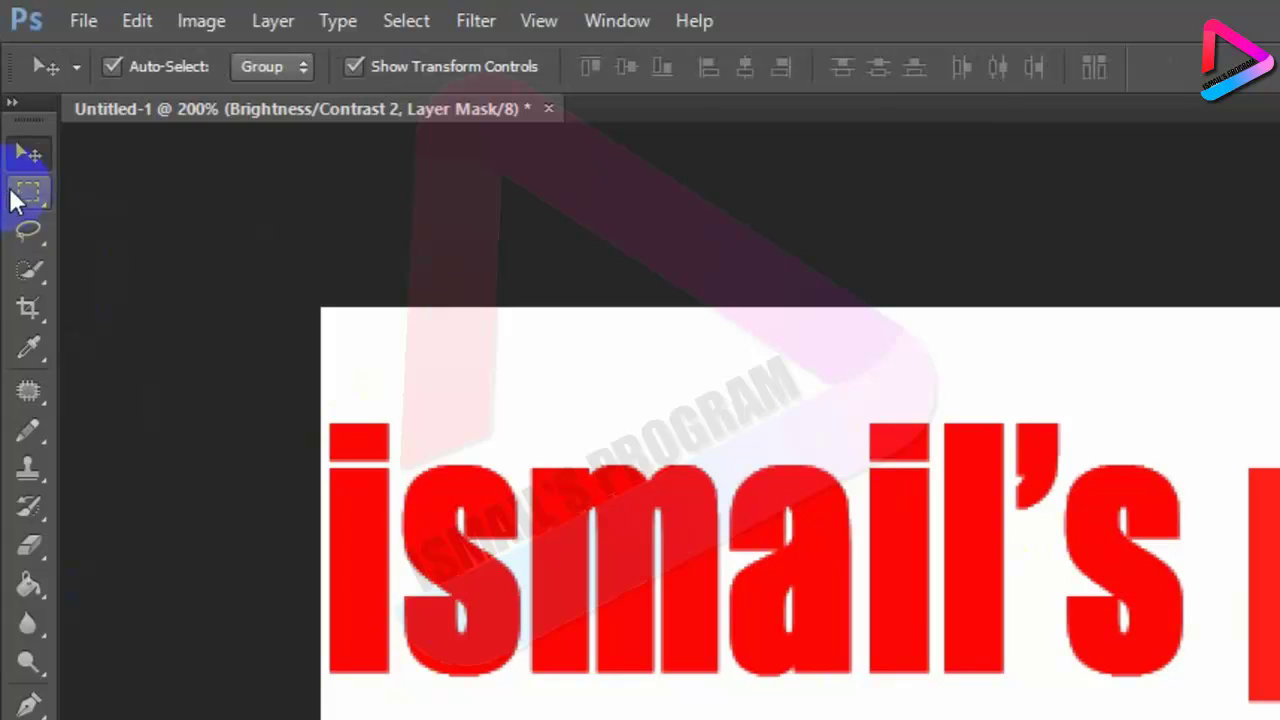
pyautogui.click(27, 201)
pyautogui.click(24, 197)
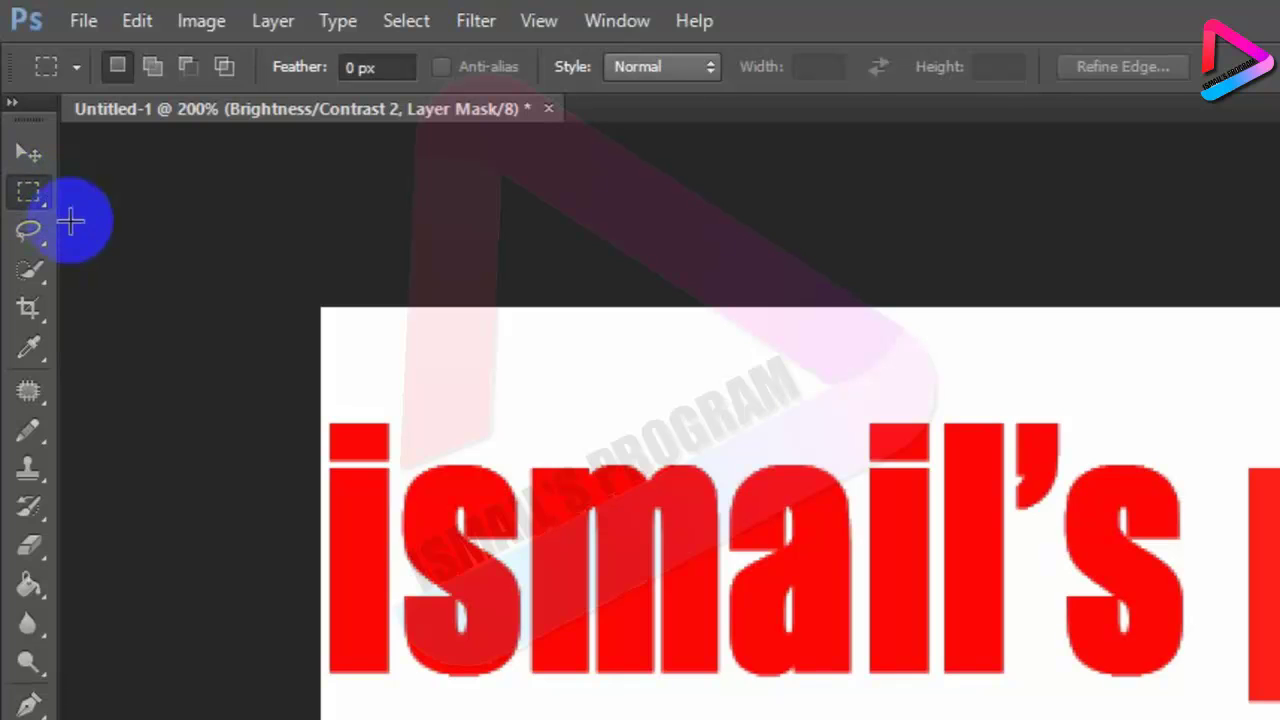
pyautogui.click(24, 195)
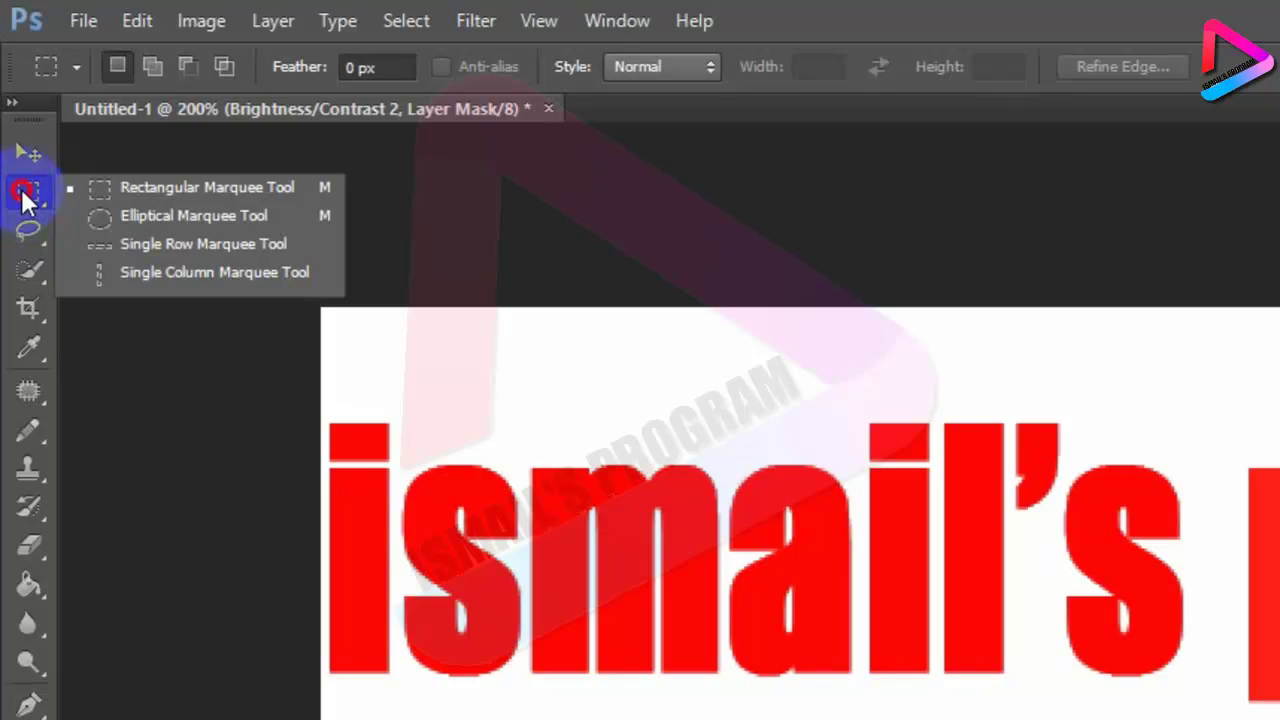
pyautogui.click(24, 195)
pyautogui.moveTo(24, 195); pyautogui.dragTo(185, 185)
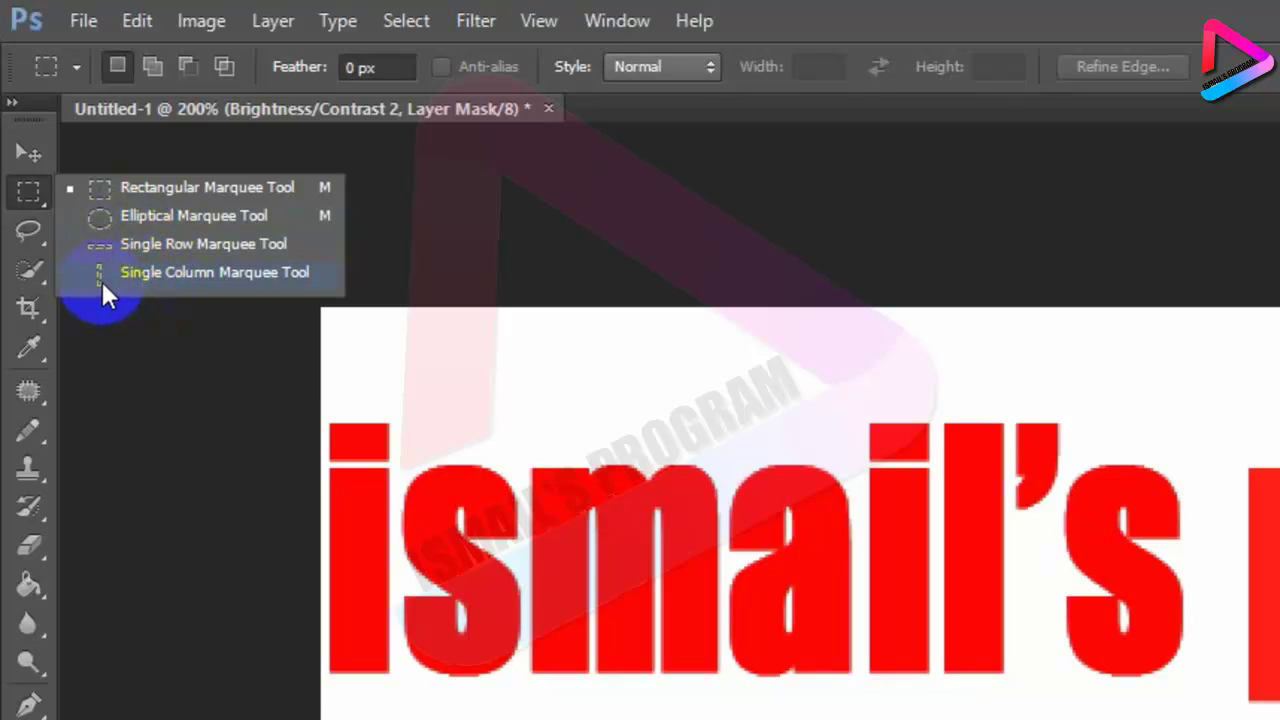
pyautogui.click(28, 196)
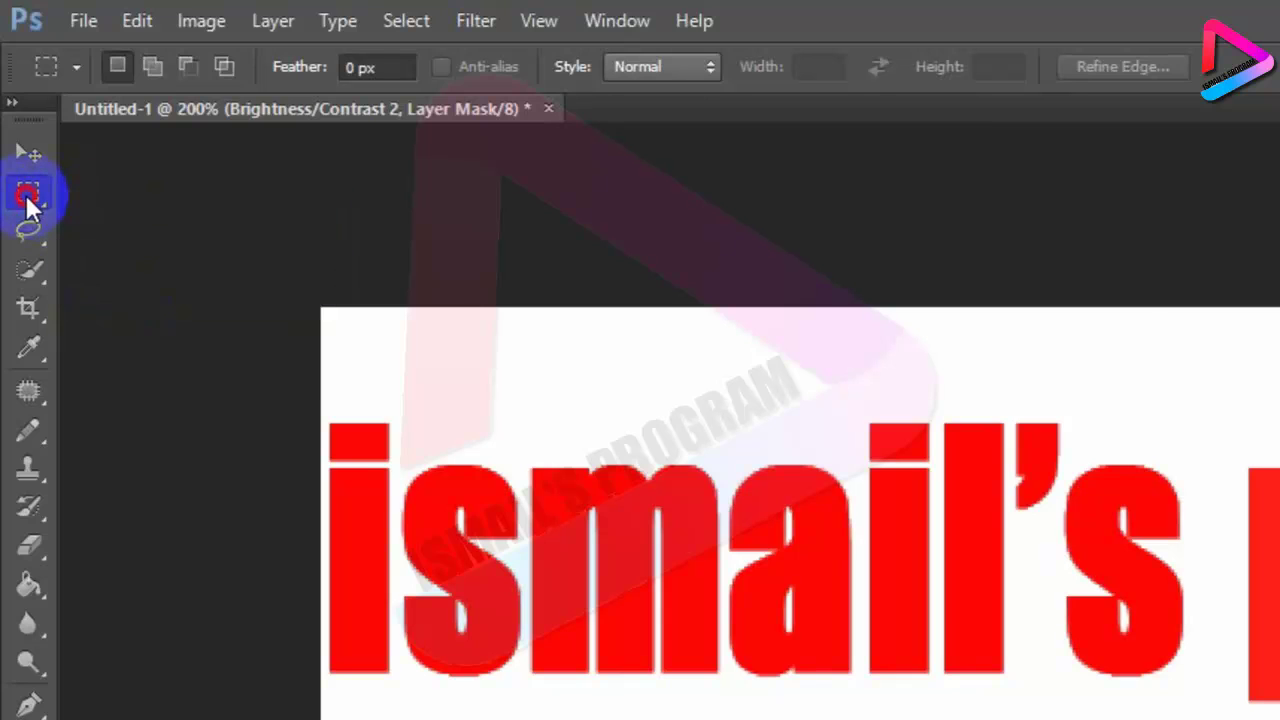
pyautogui.click(28, 198)
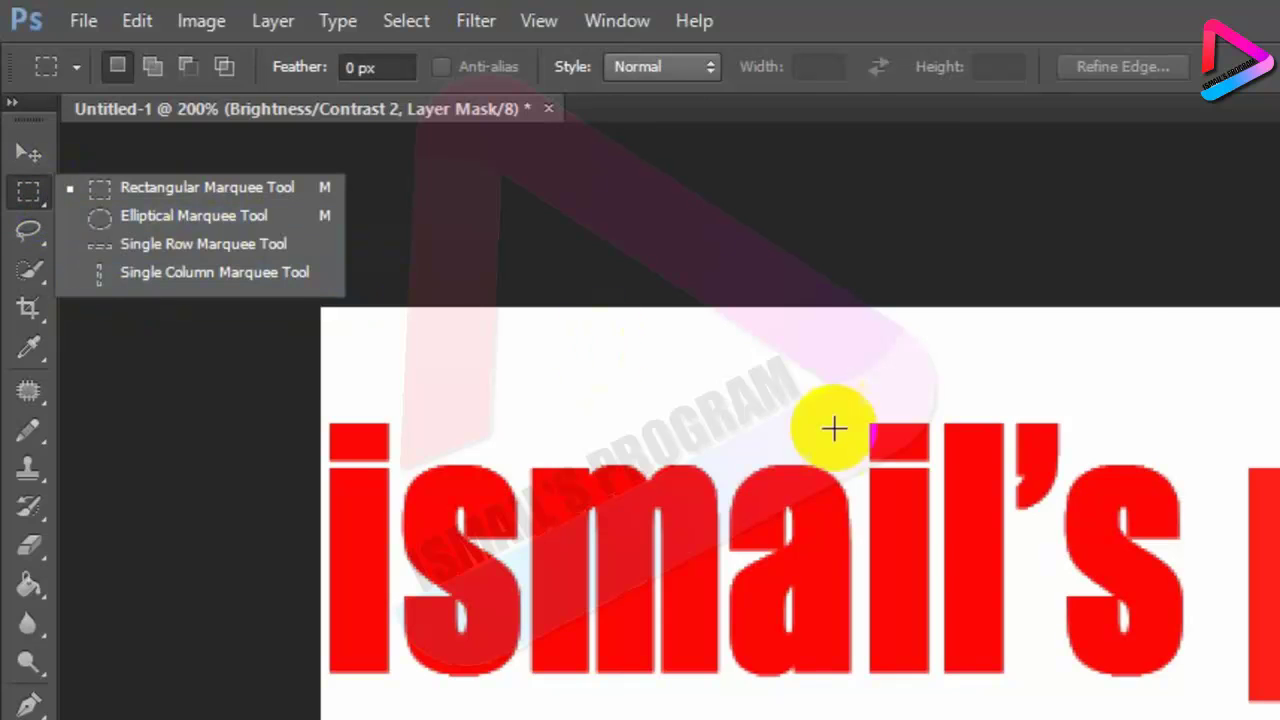
# - Try one-pixel Single Row Marquee selections at various heights across the title letters
pyautogui.click(109, 247)
pyautogui.click(354, 467)
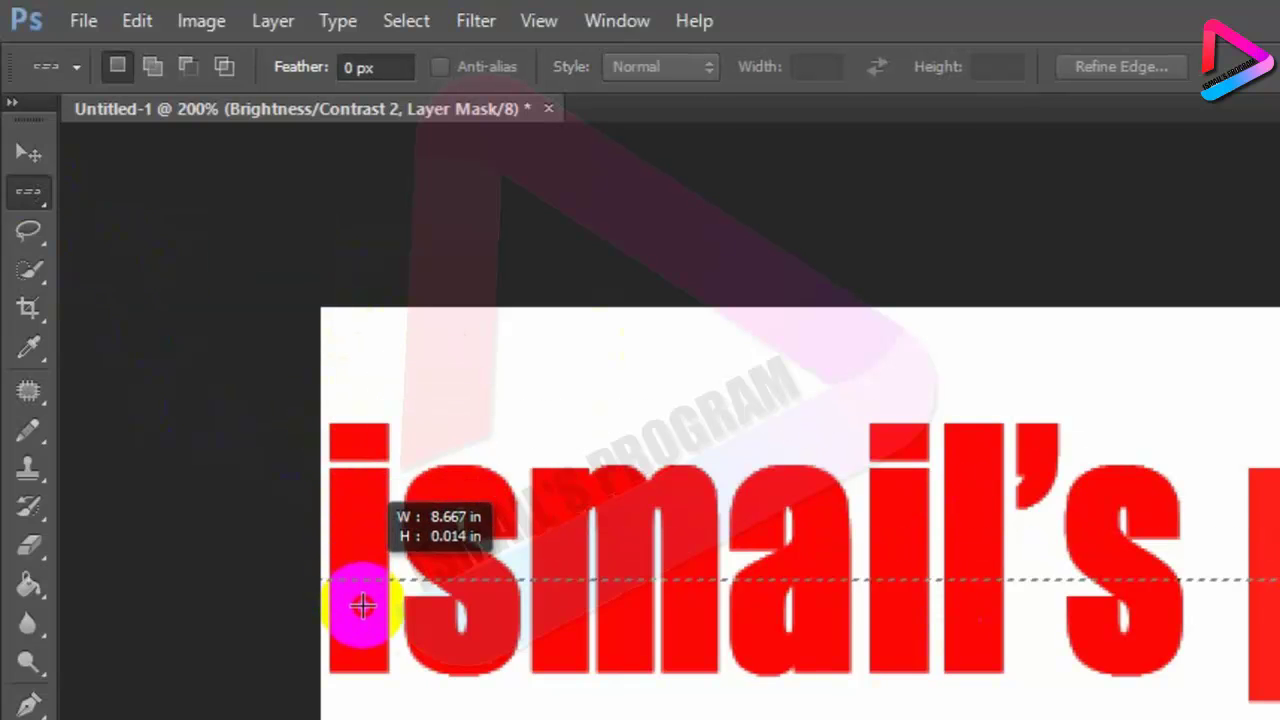
pyautogui.moveTo(354, 467); pyautogui.dragTo(358, 627)
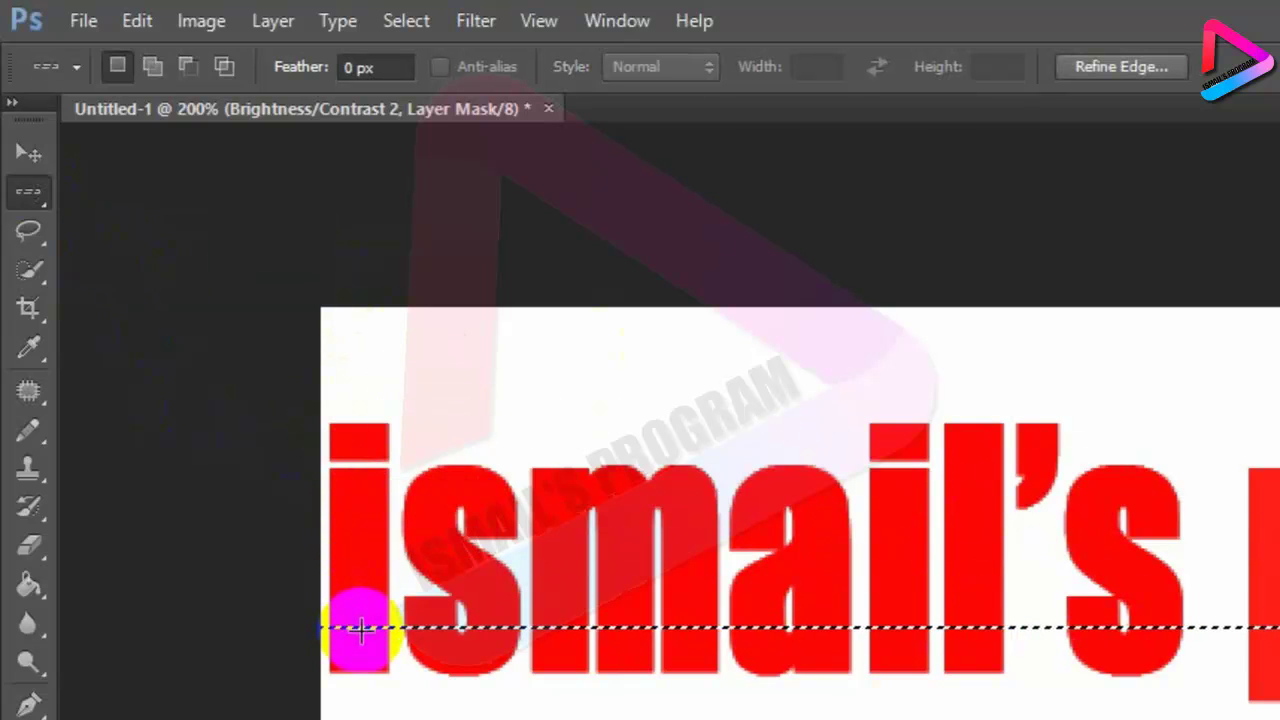
pyautogui.moveTo(820, 641); pyautogui.dragTo(816, 421)
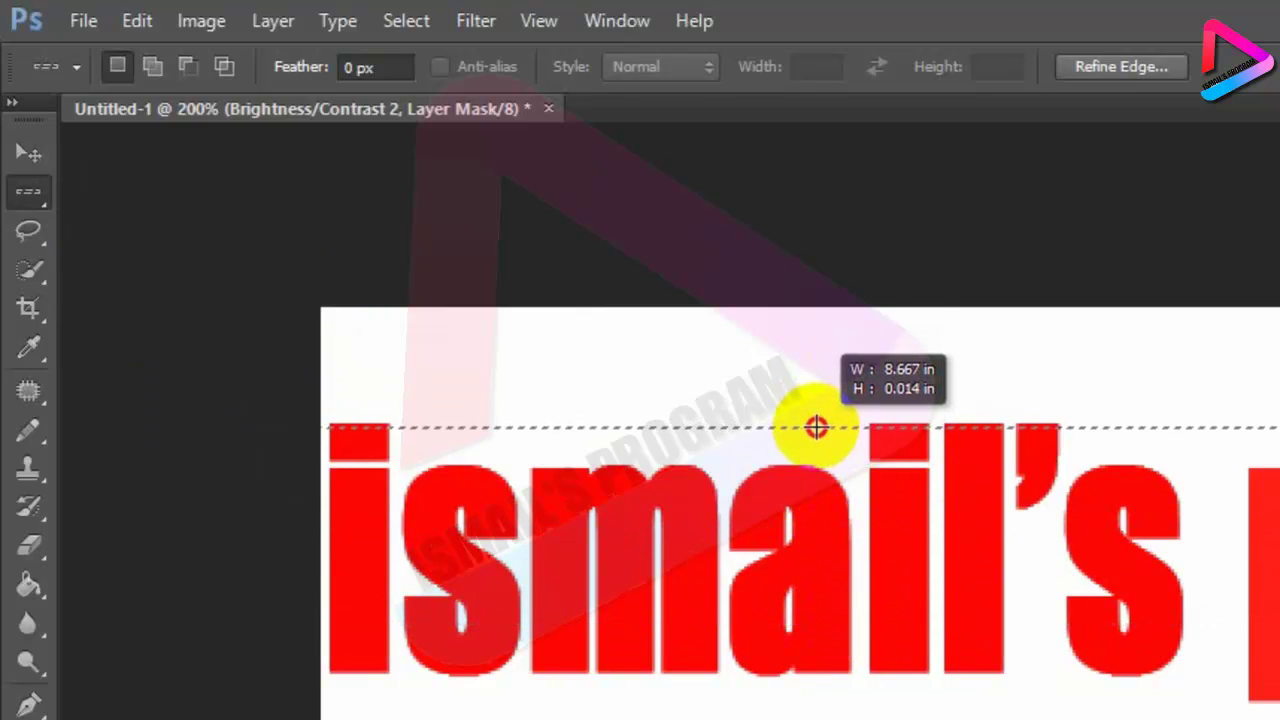
pyautogui.moveTo(816, 421); pyautogui.dragTo(816, 430)
pyautogui.moveTo(363, 680); pyautogui.dragTo(360, 662)
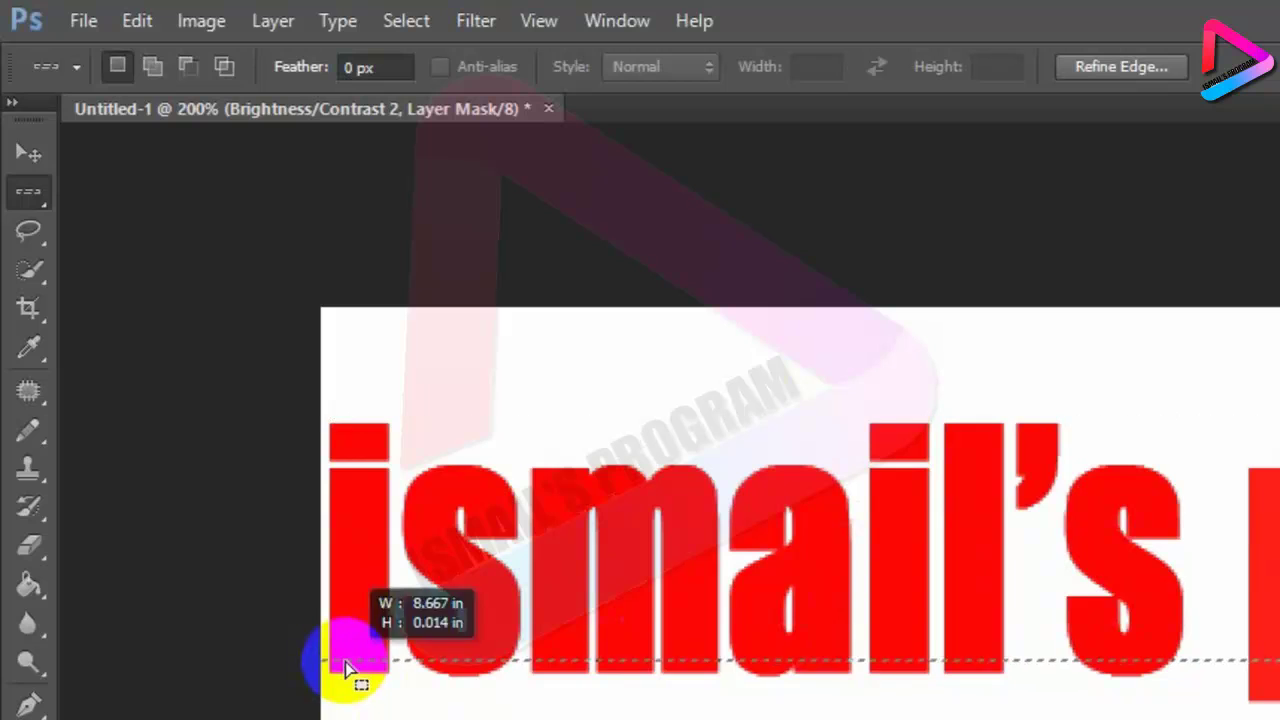
# - Draw a rectangular marquee around the whole 'ismail's program' title
pyautogui.rightClick(28, 191)
pyautogui.click(130, 187)
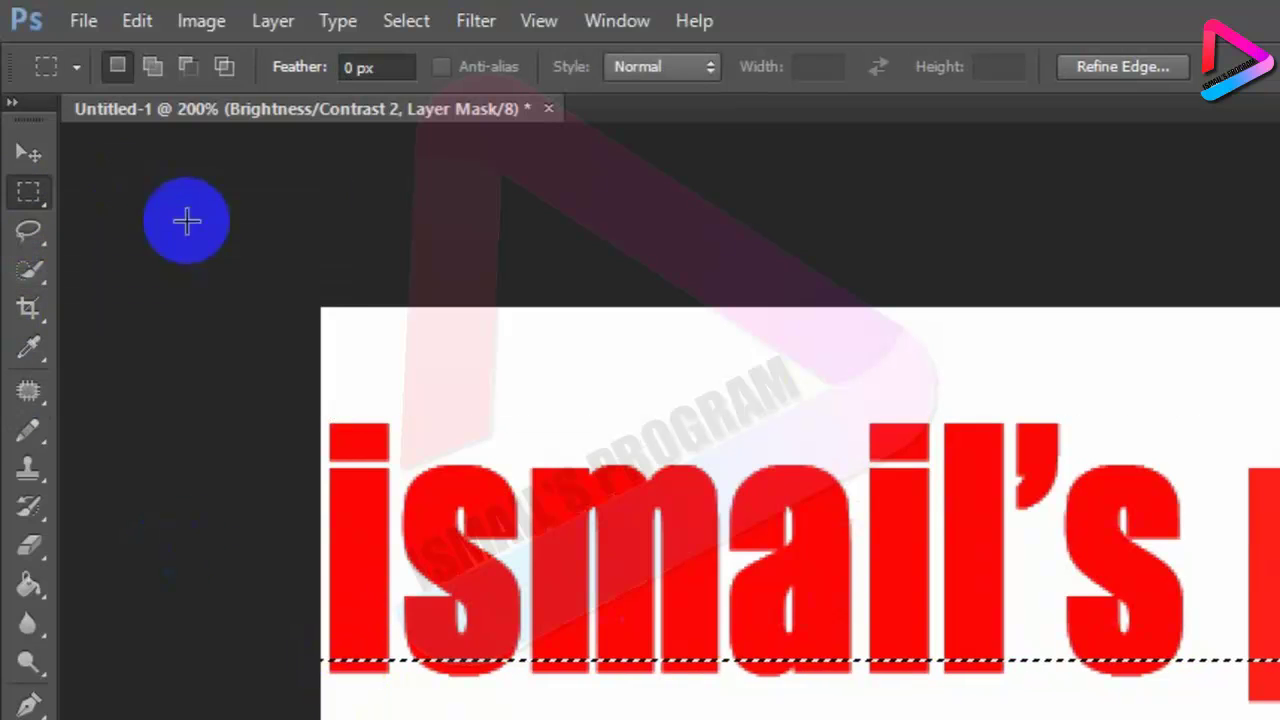
pyautogui.moveTo(323, 420); pyautogui.dragTo(1278, 690)
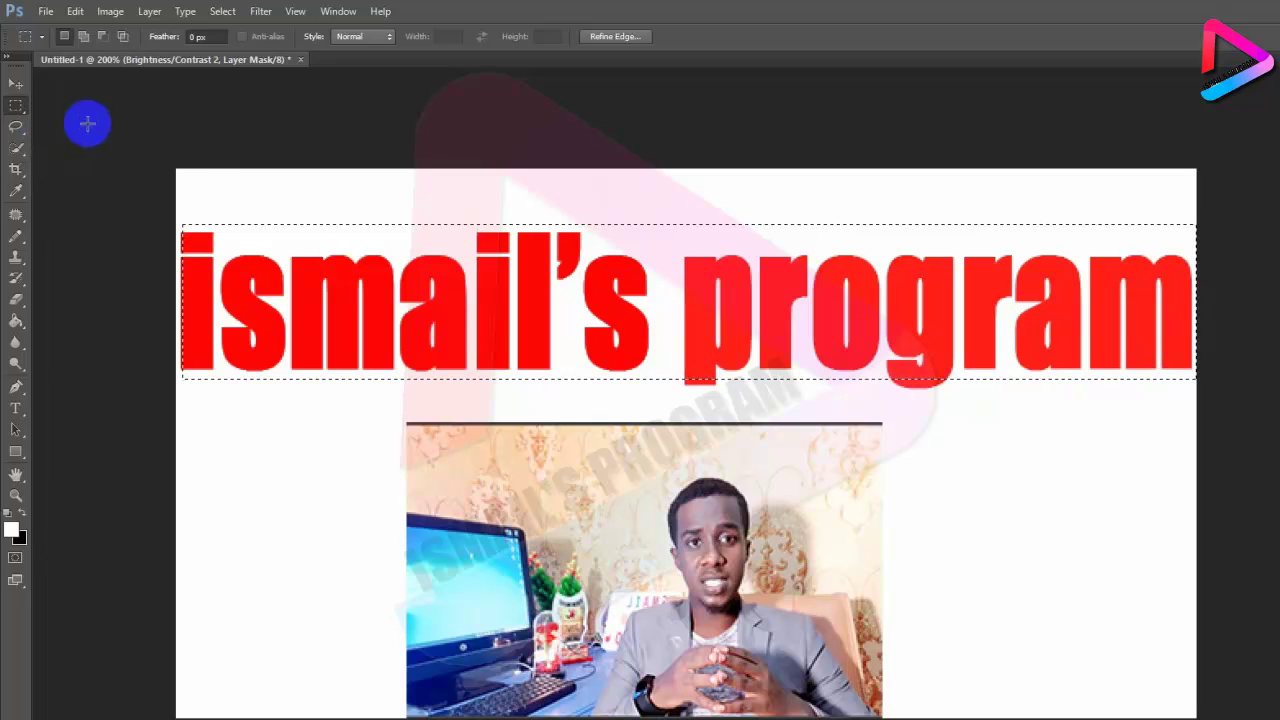
# - Deselect the title and marquee-select the photo's upper-left wallpaper area
pyautogui.click(870, 310)
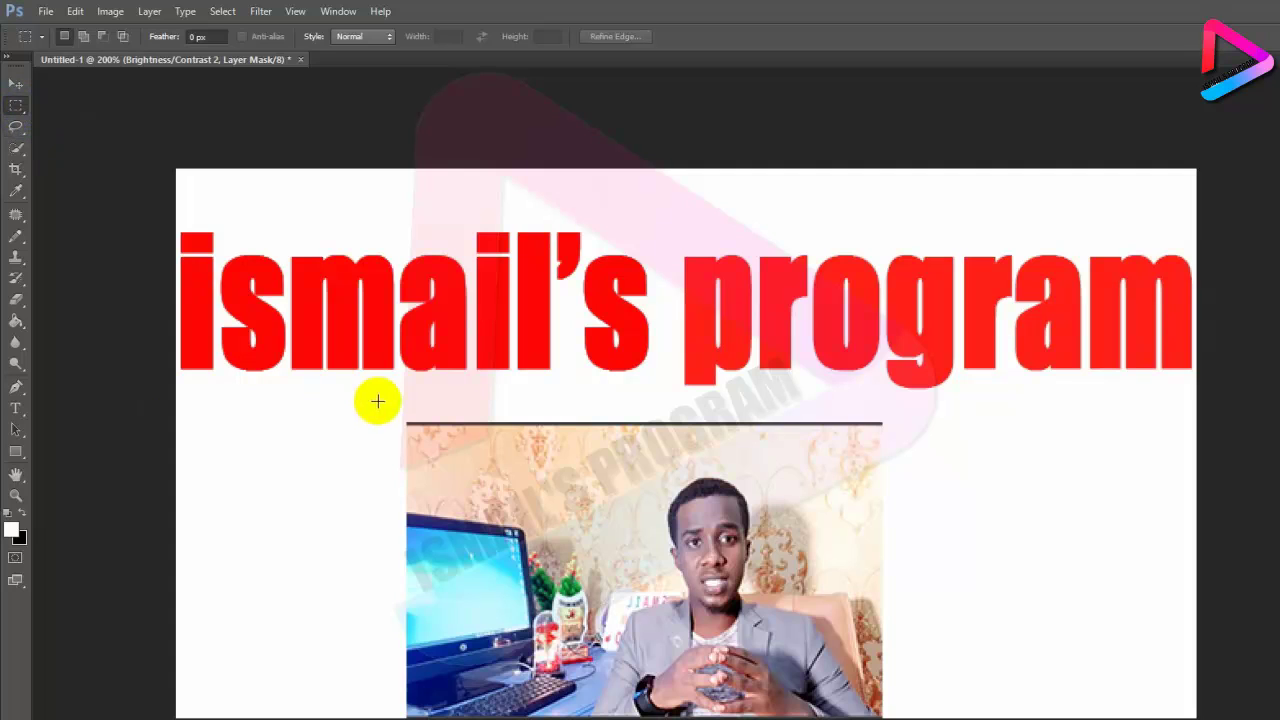
pyautogui.moveTo(416, 431); pyautogui.dragTo(638, 498)
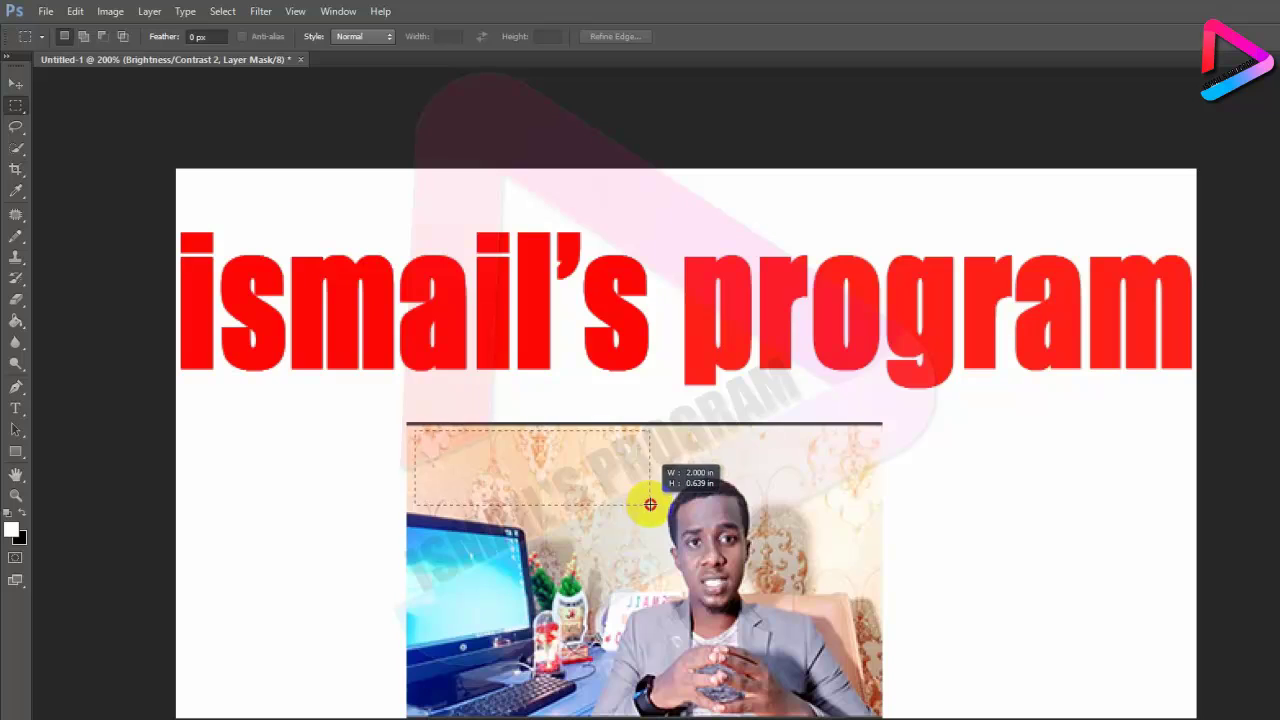
pyautogui.moveTo(638, 498); pyautogui.dragTo(656, 508)
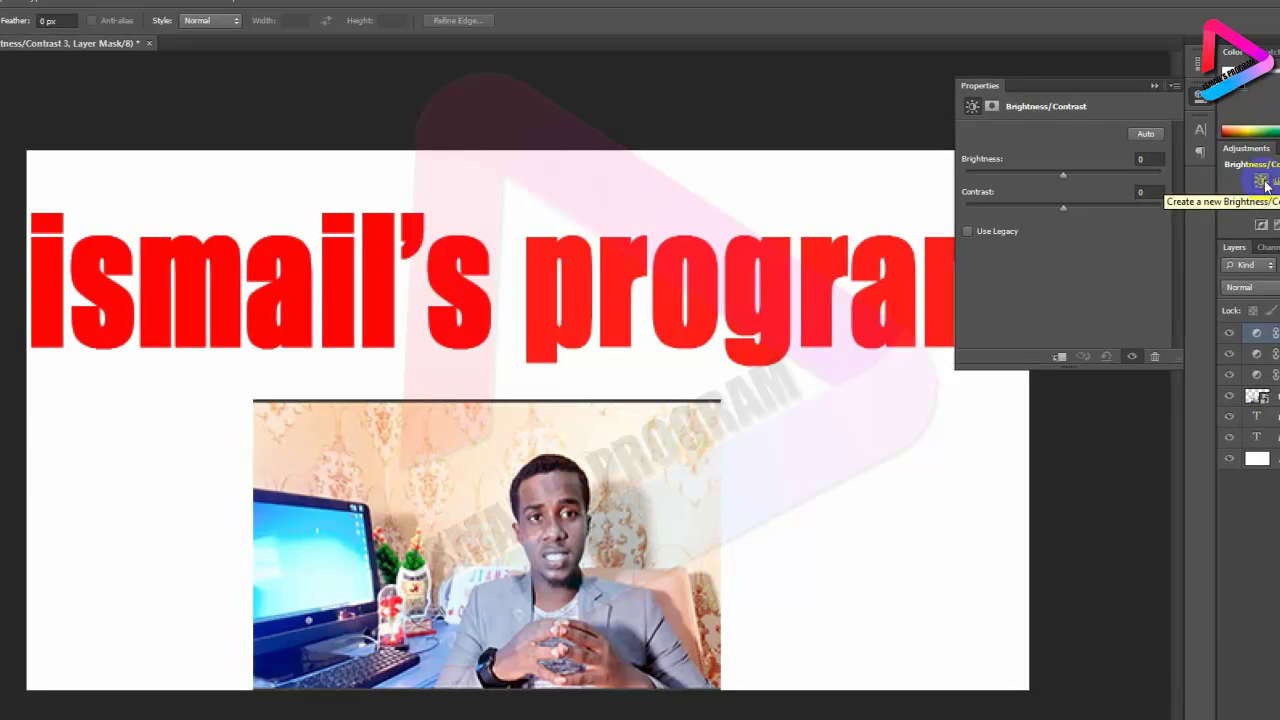
# - Set the upper-left wallpaper adjustment to Brightness -150 and Contrast 100
pyautogui.click(1058, 177)
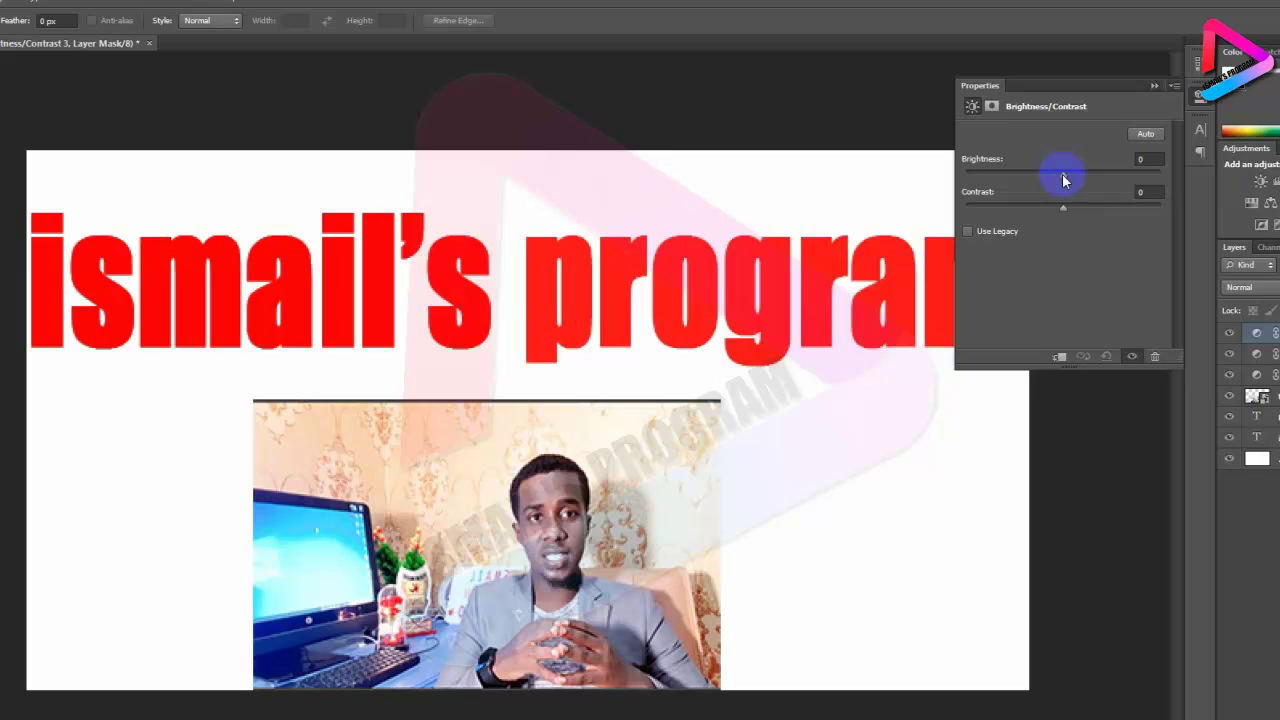
pyautogui.moveTo(1063, 176); pyautogui.dragTo(1023, 178)
pyautogui.moveTo(973, 182); pyautogui.dragTo(940, 177)
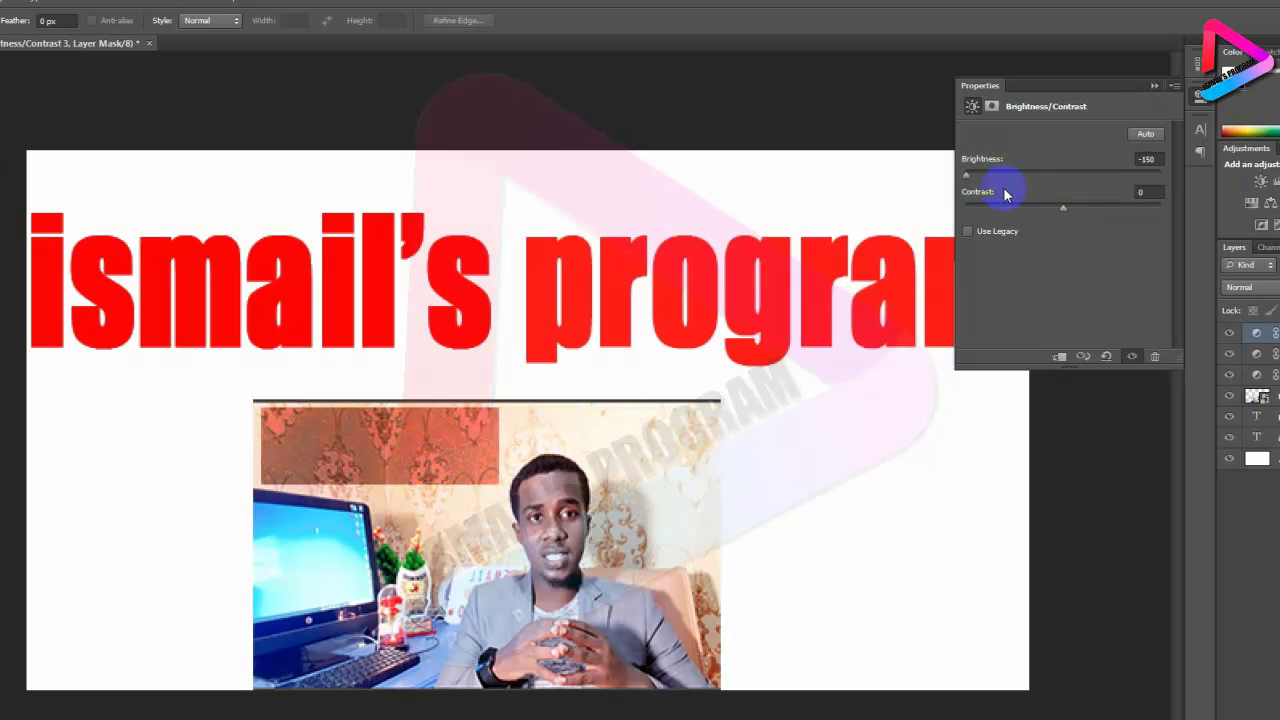
pyautogui.moveTo(1059, 203); pyautogui.dragTo(1196, 211)
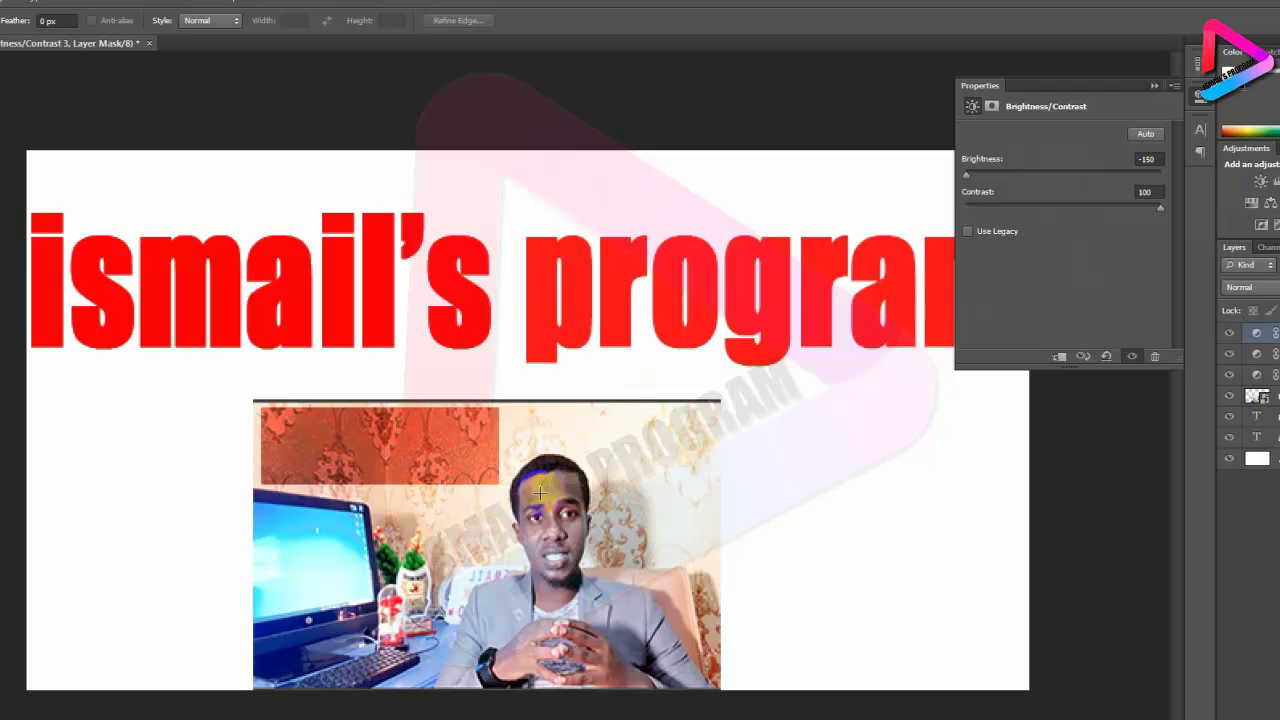
# - Select the presenter and add a Brightness/Contrast layer at Brightness -61, Contrast 93
pyautogui.moveTo(504, 443); pyautogui.dragTo(607, 640)
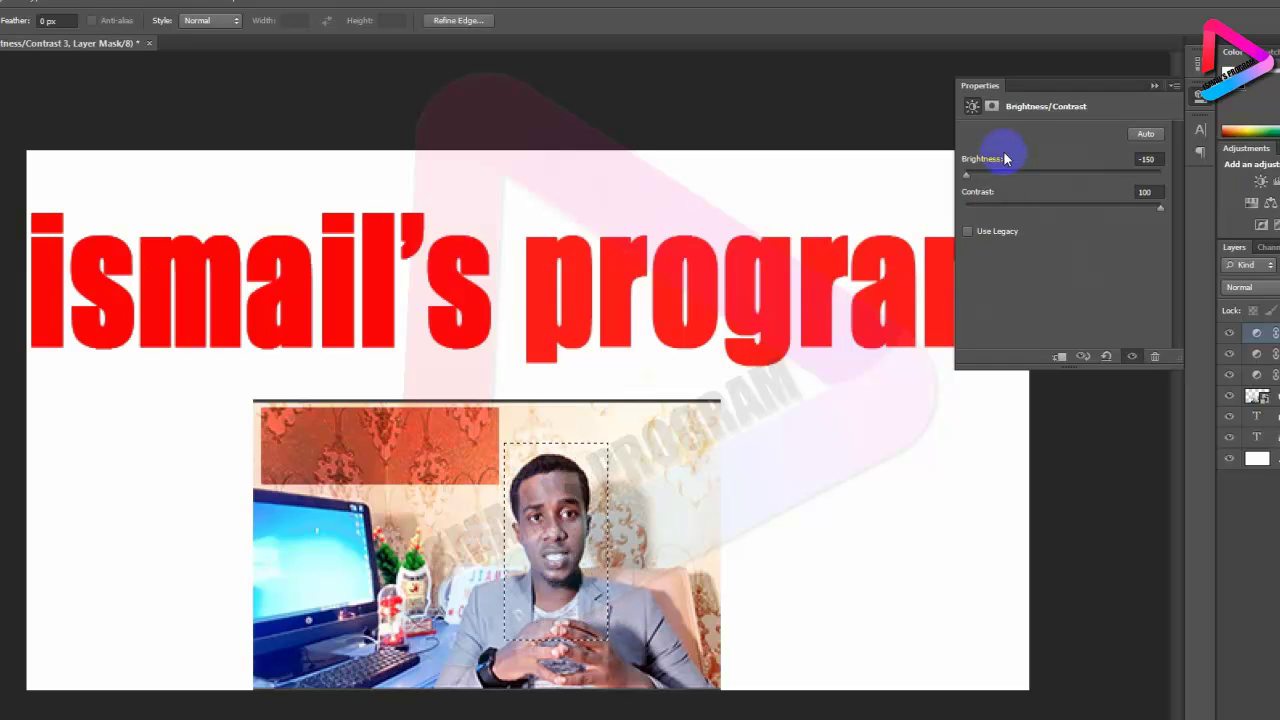
pyautogui.click(1154, 85)
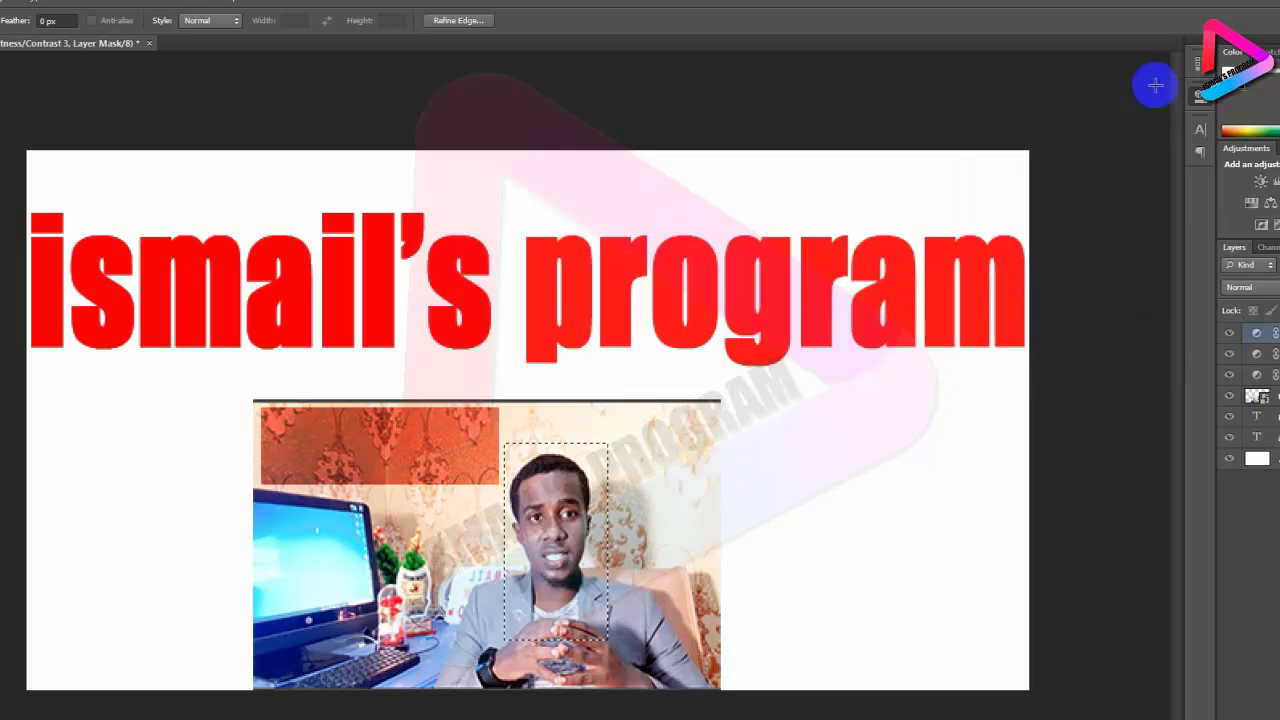
pyautogui.click(1258, 190)
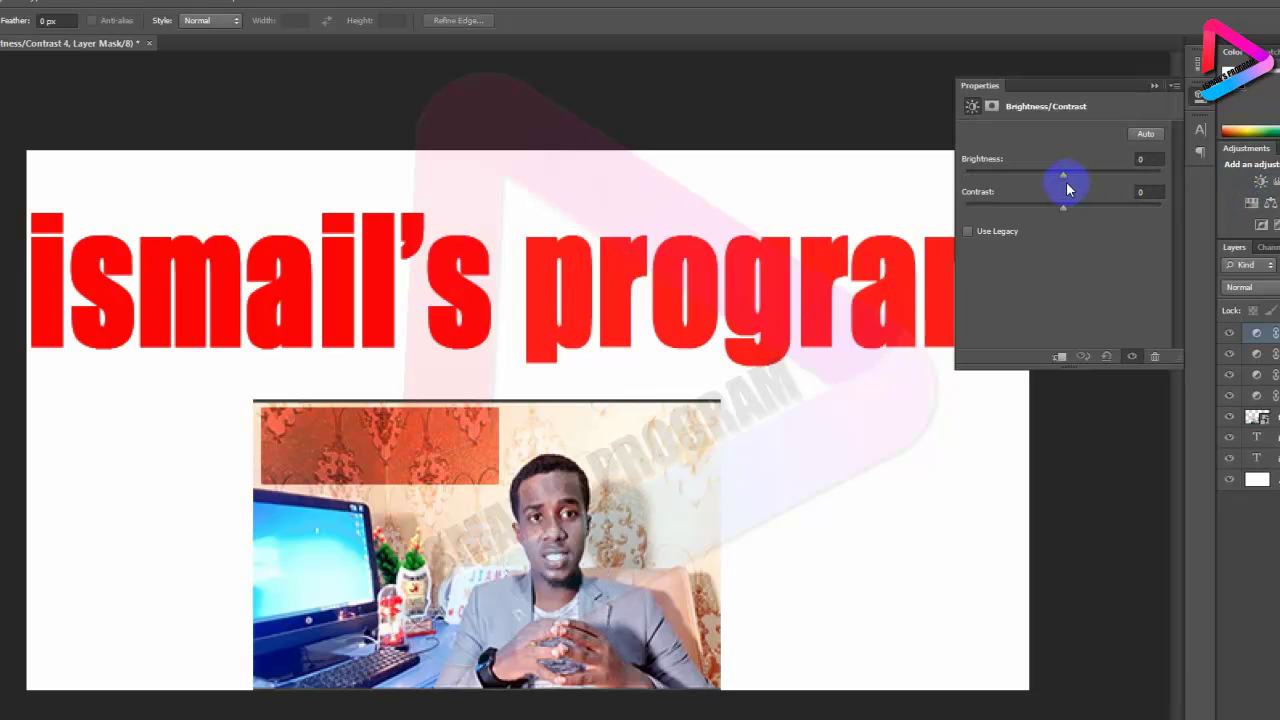
pyautogui.moveTo(1052, 178); pyautogui.dragTo(1025, 177)
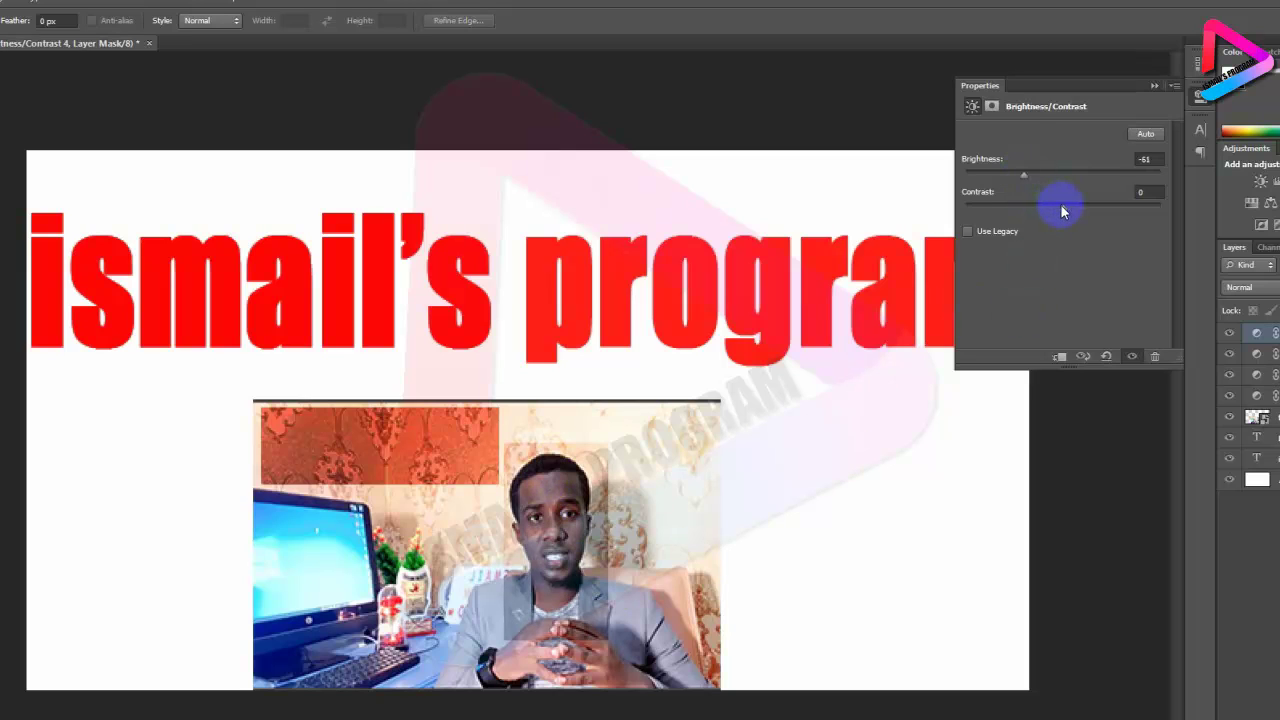
pyautogui.moveTo(1061, 205); pyautogui.dragTo(1152, 207)
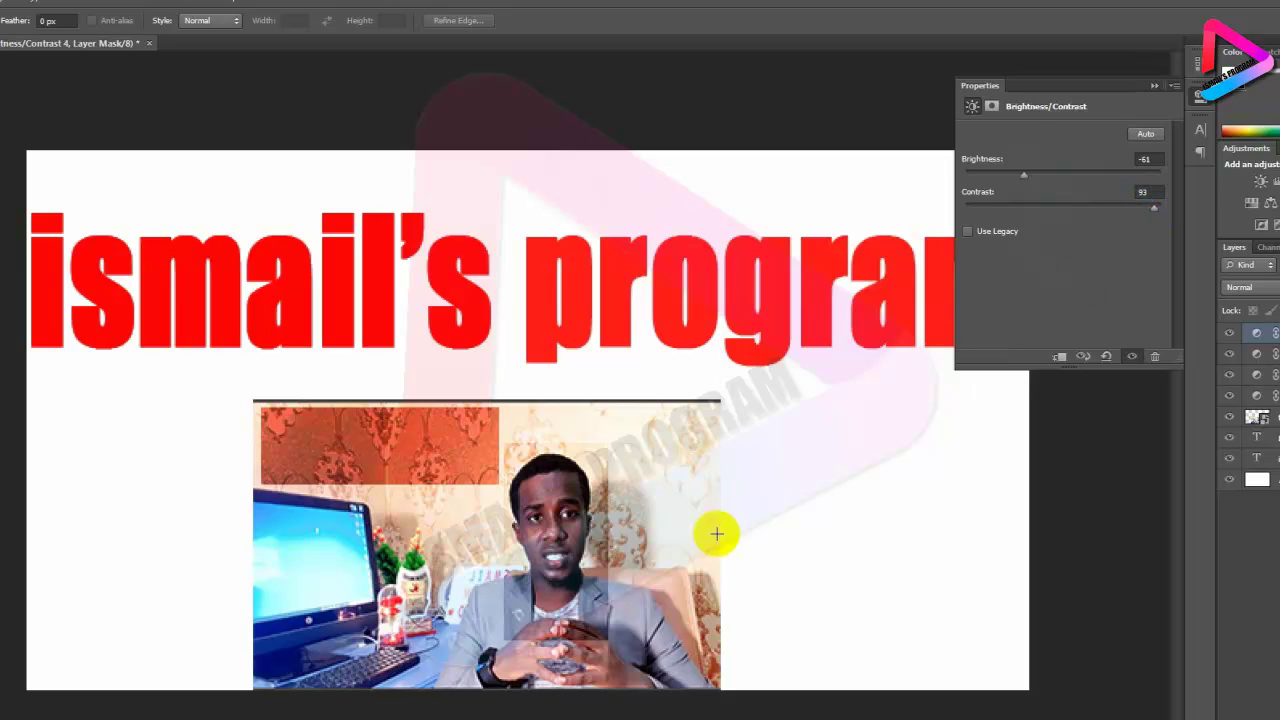
pyautogui.click(550, 525)
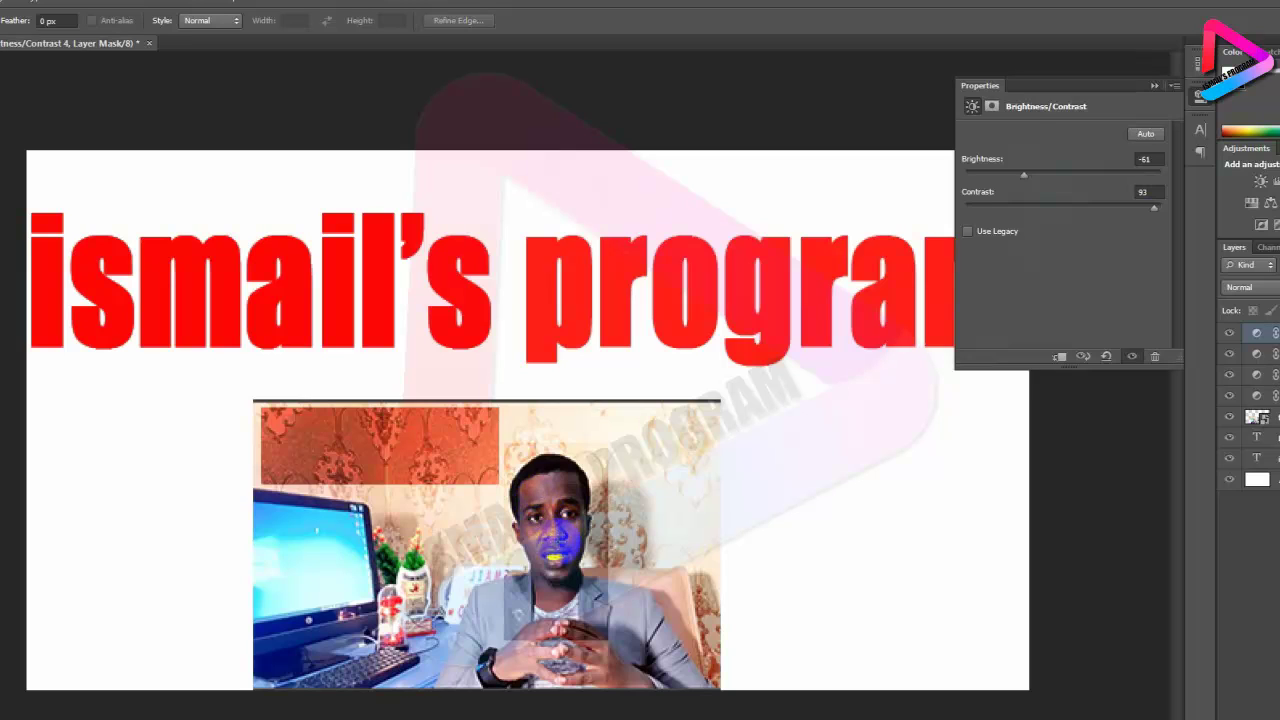
pyautogui.click(1148, 97)
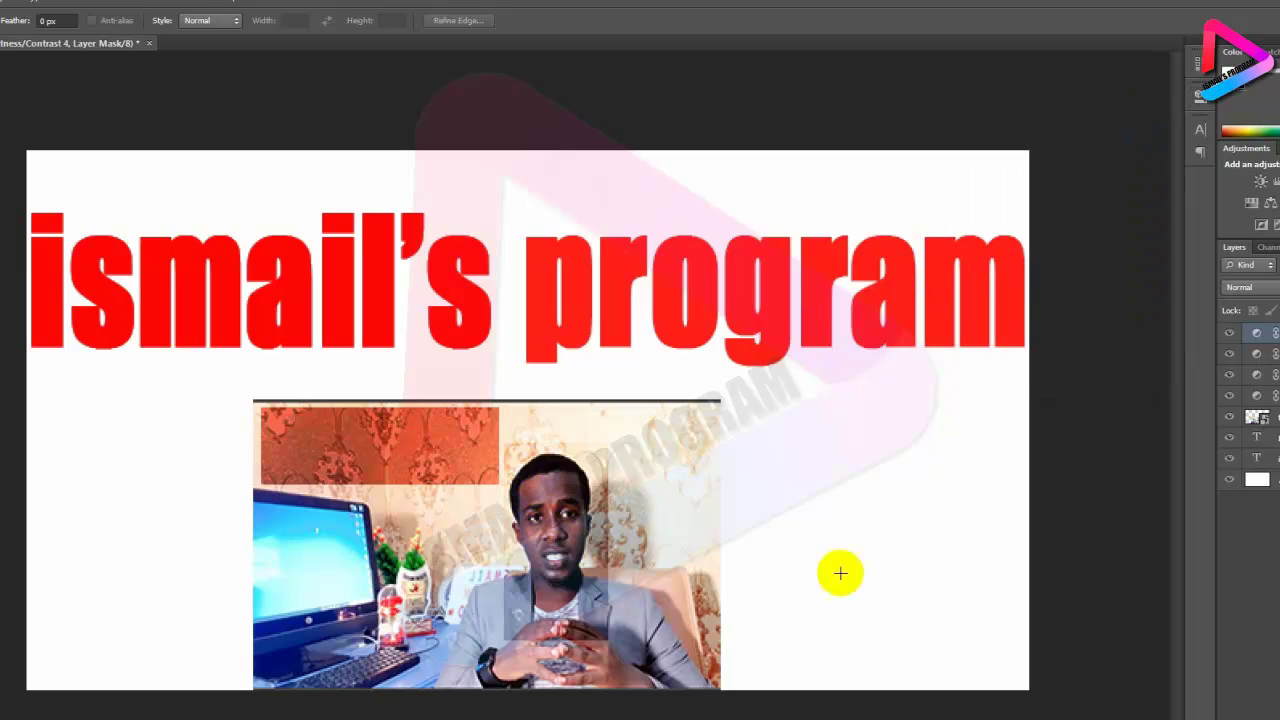
# - Select a rectangle around the title's 's and add a Brightness/Contrast layer masked to it
pyautogui.moveTo(778, 387)
pyautogui.mouseDown()
pyautogui.moveTo(913, 519)
pyautogui.moveTo(973, 610)
pyautogui.mouseUp()
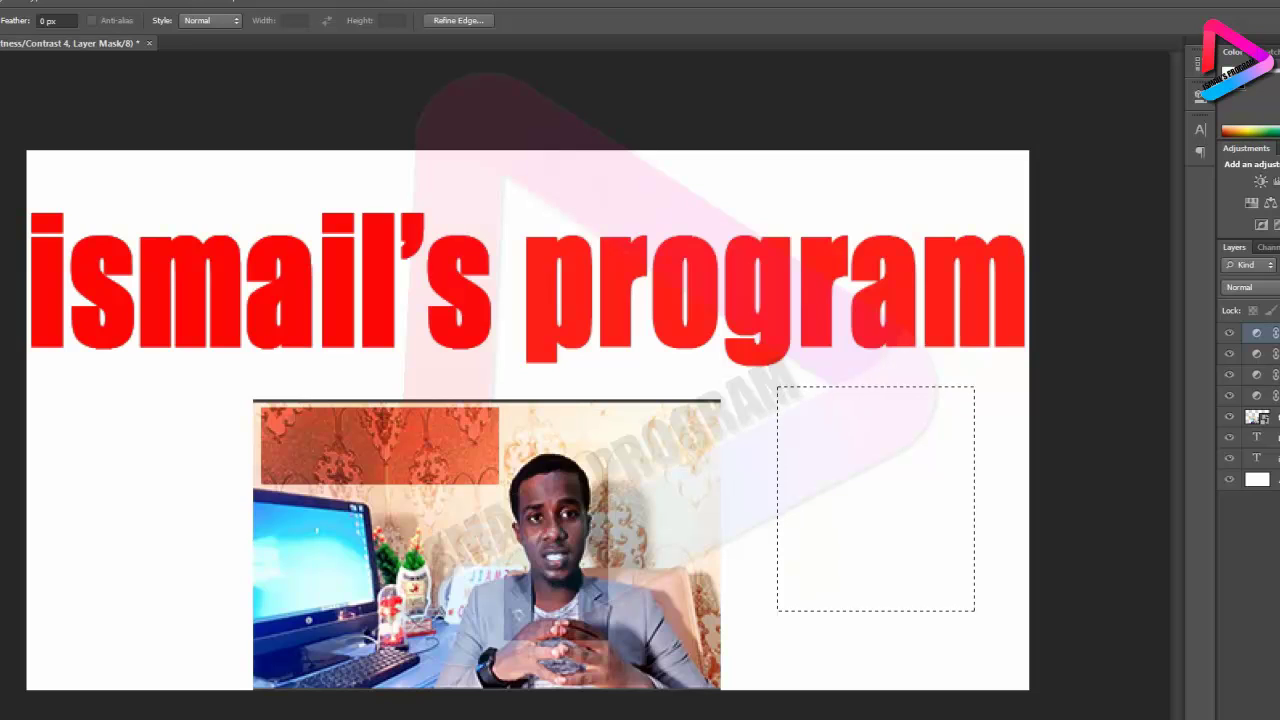
pyautogui.rightClick(0, 86)
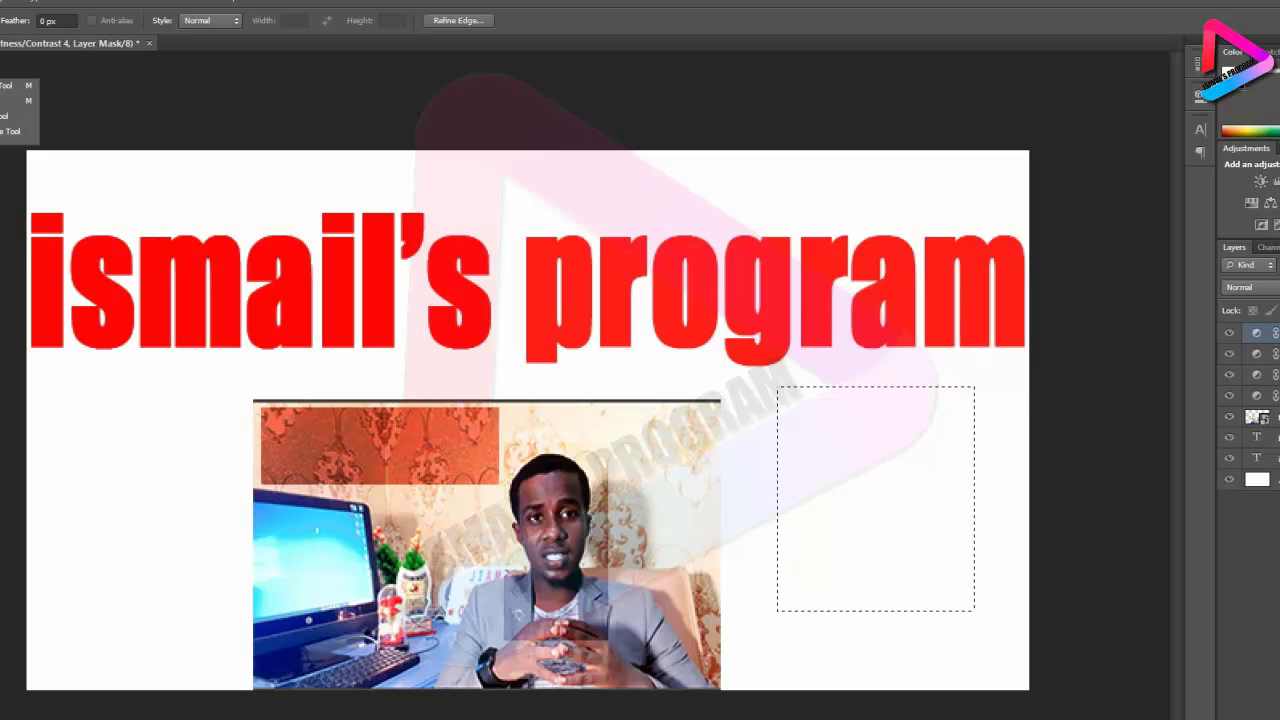
pyautogui.moveTo(431, 218)
pyautogui.mouseDown()
pyautogui.moveTo(481, 358)
pyautogui.moveTo(503, 360)
pyautogui.mouseUp()
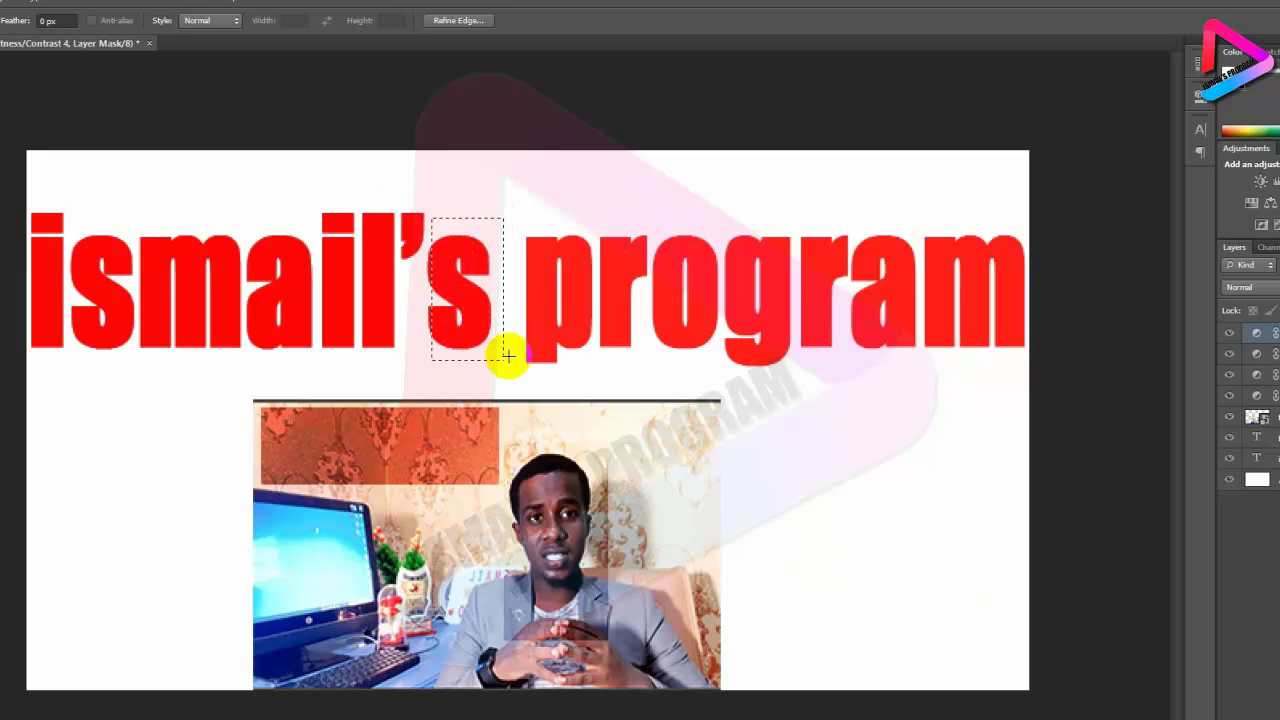
pyautogui.click(1261, 182)
pyautogui.click(1261, 182)
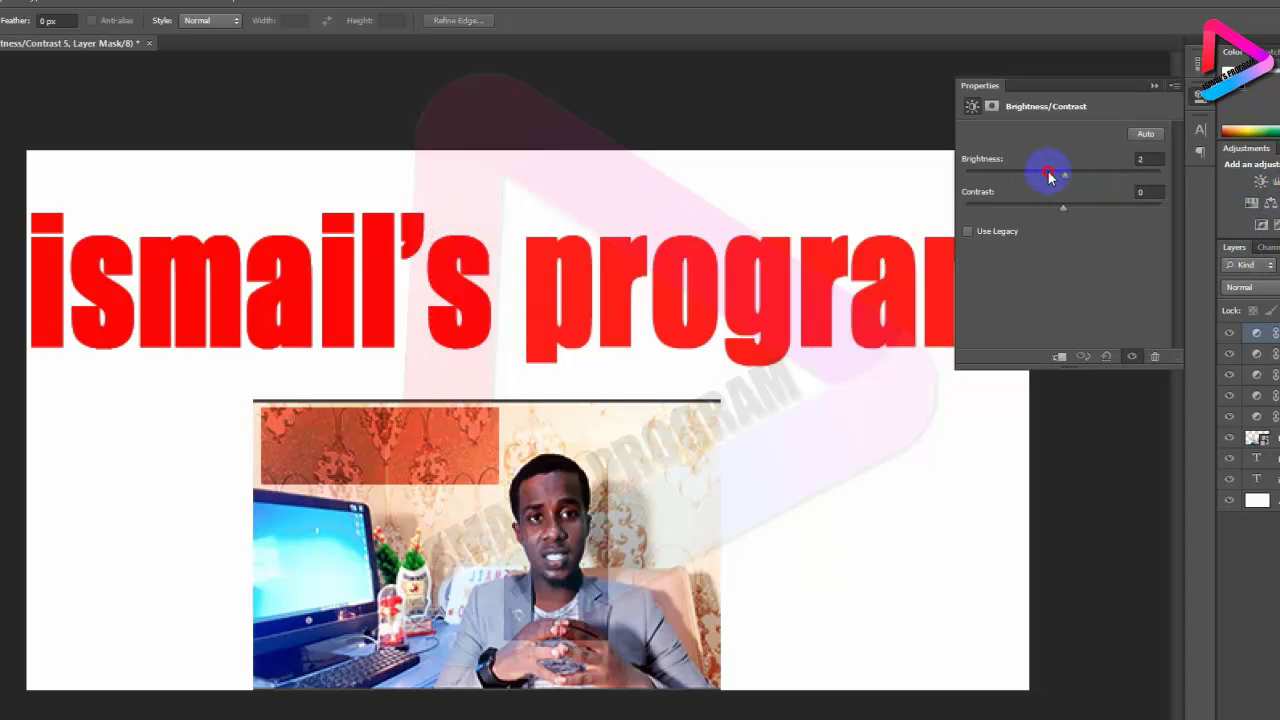
# - Give Brightness/Contrast 5 Brightness -150 and Contrast 100, then close its settings
pyautogui.moveTo(1069, 173); pyautogui.dragTo(928, 177)
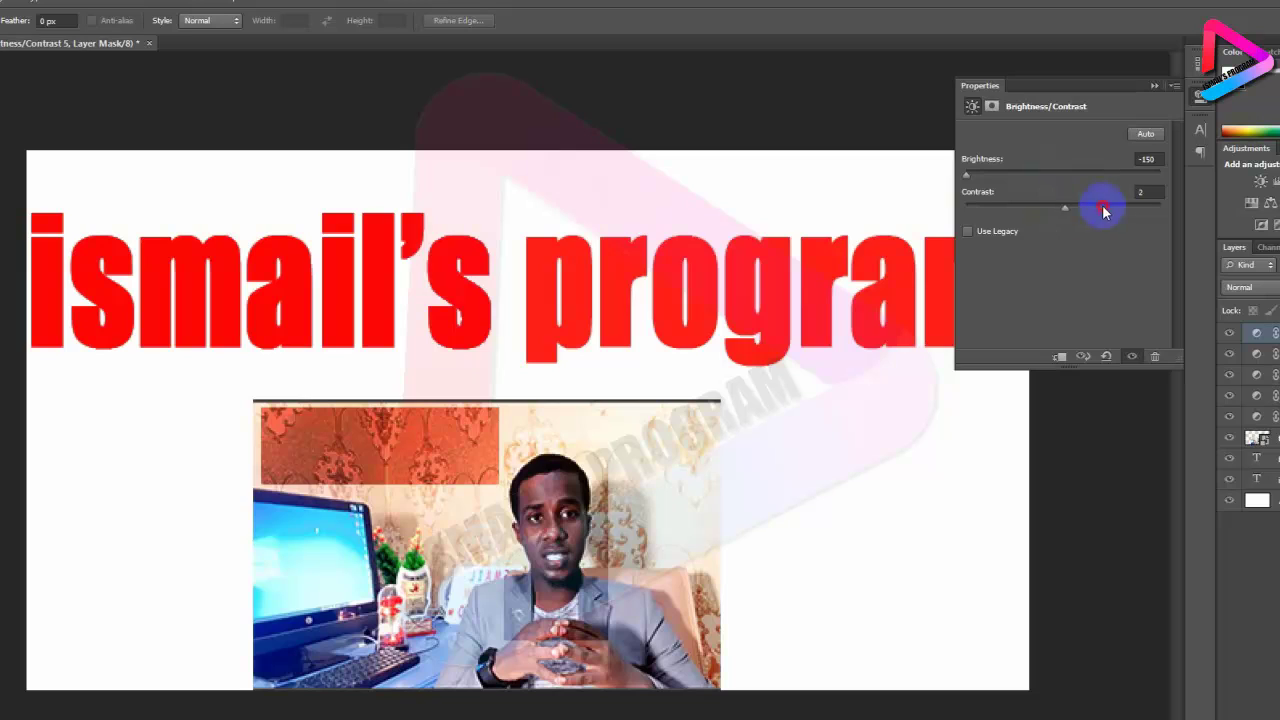
pyautogui.moveTo(1104, 211); pyautogui.dragTo(1243, 204)
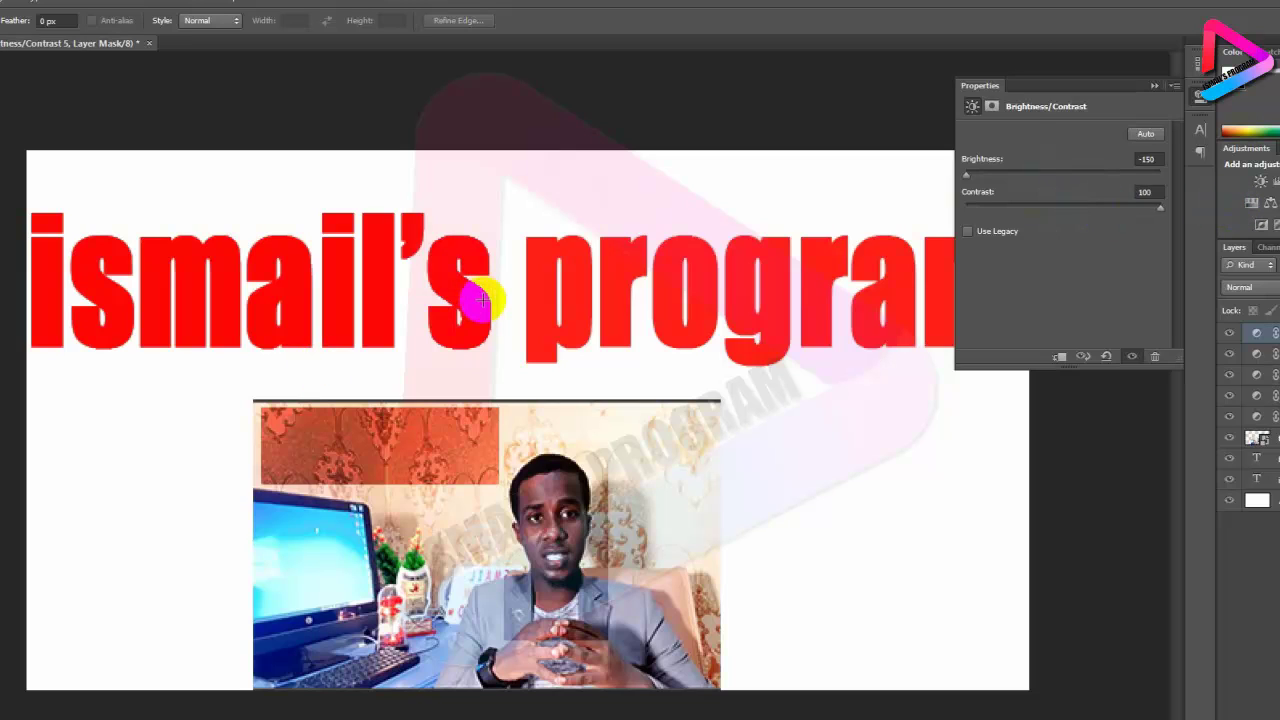
pyautogui.click(1155, 86)
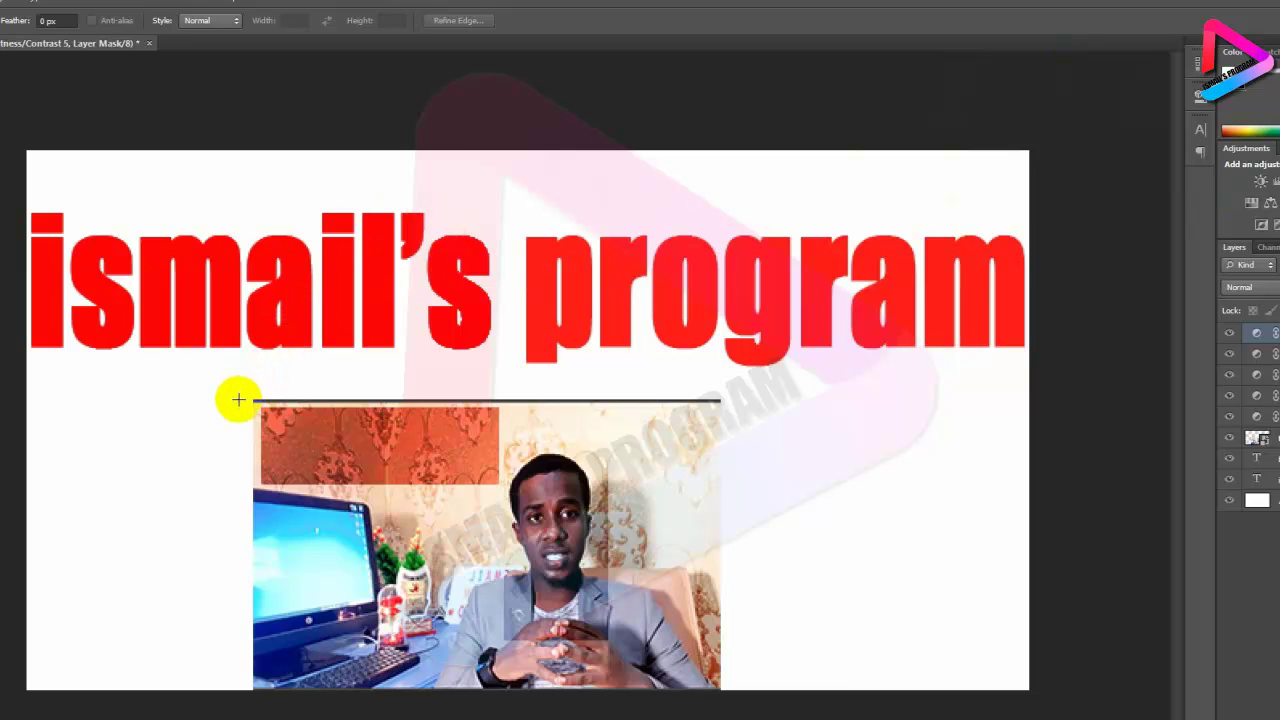
pyautogui.moveTo(192, 352); pyautogui.dragTo(88, 364)
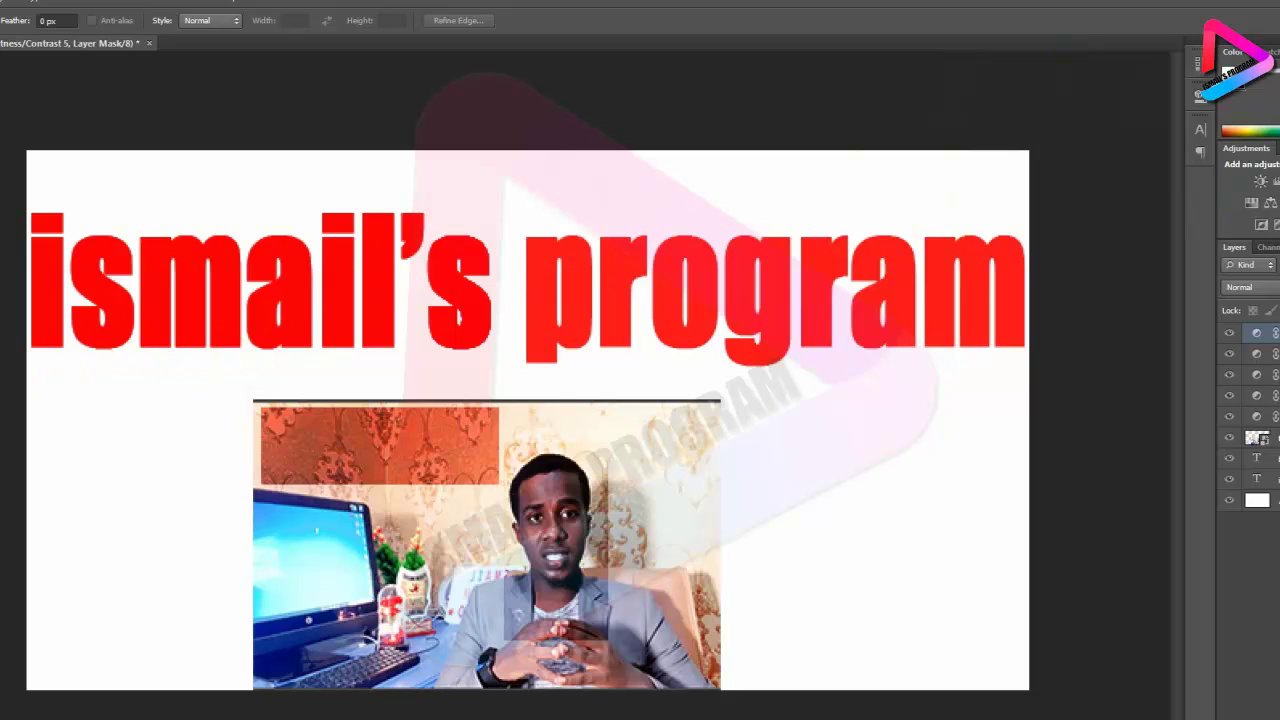
# - Select the plant beside the monitor and add Brightness/Contrast at Brightness -52, Contrast 100
pyautogui.click(94, 317)
pyautogui.moveTo(371, 520); pyautogui.dragTo(438, 570)
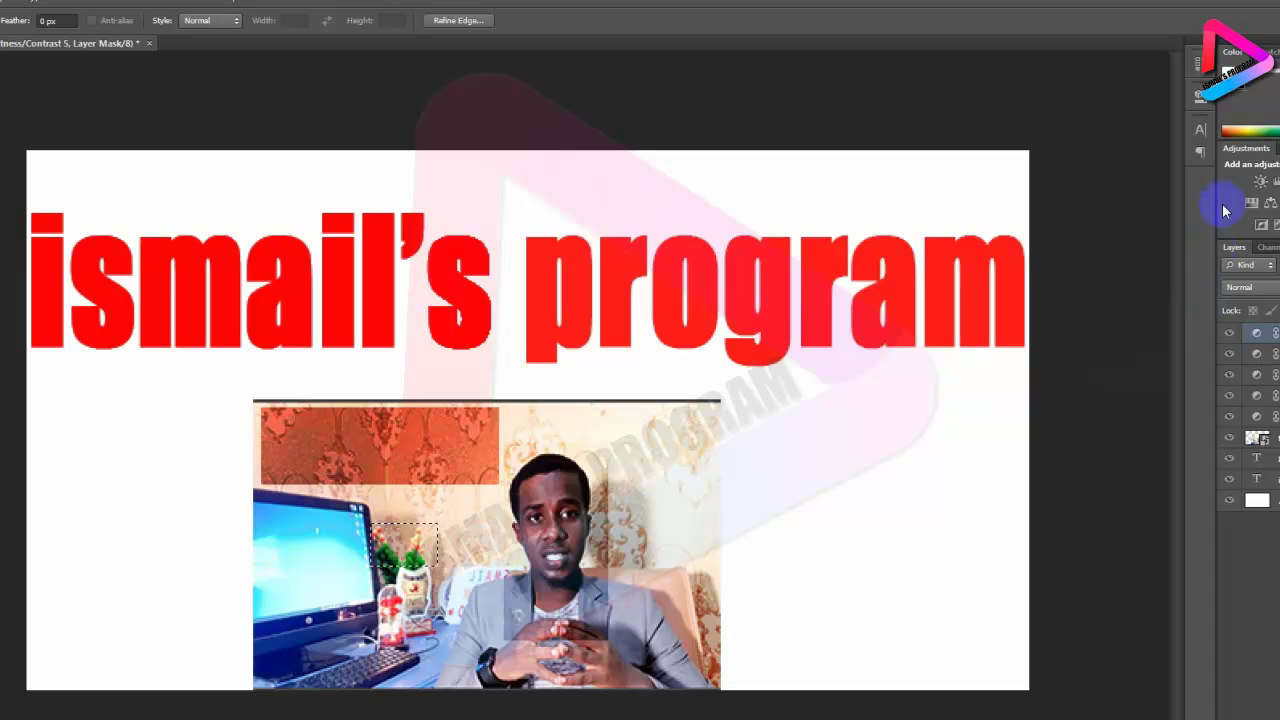
pyautogui.click(1260, 181)
pyautogui.moveTo(1064, 176); pyautogui.dragTo(990, 188)
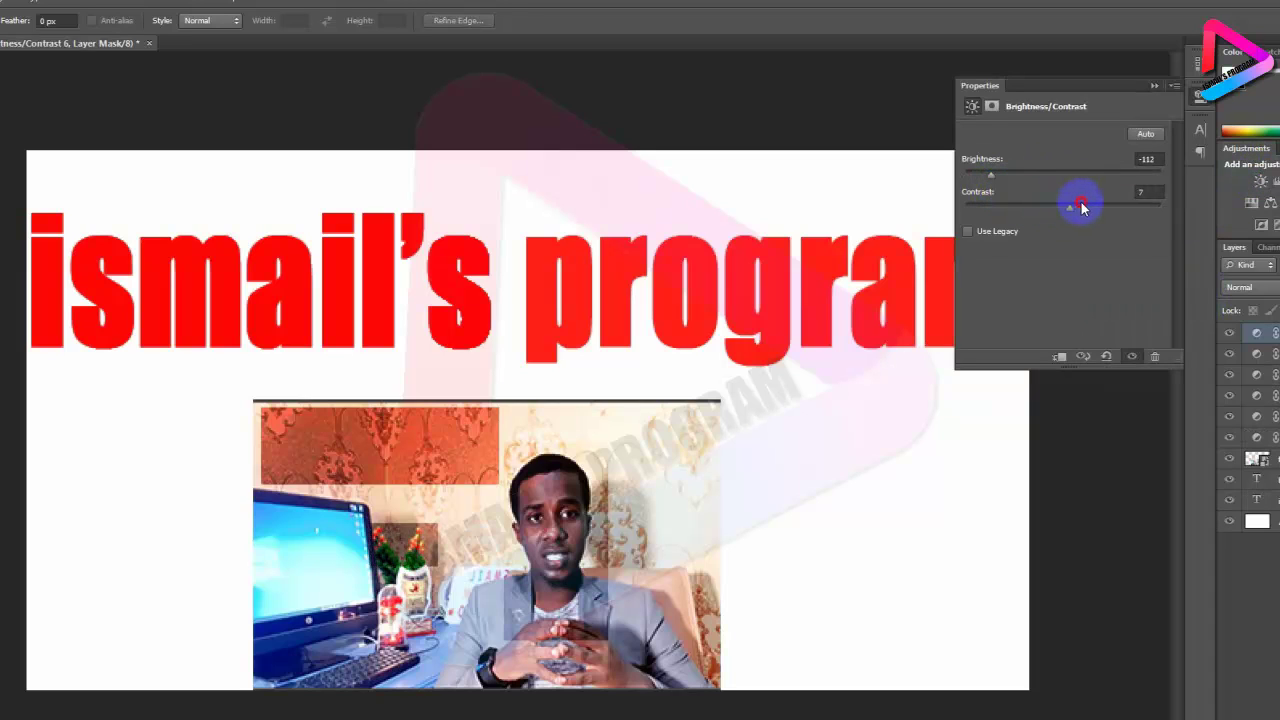
pyautogui.moveTo(1082, 207); pyautogui.dragTo(1160, 206)
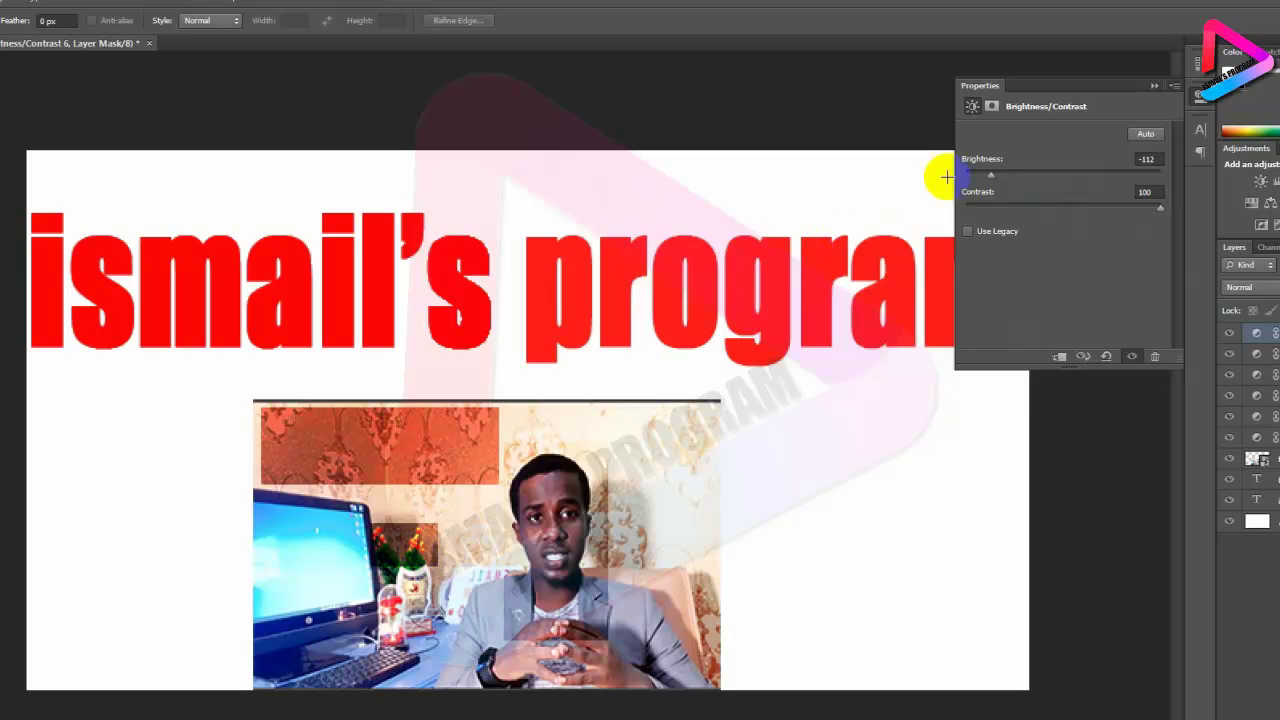
pyautogui.moveTo(995, 180); pyautogui.dragTo(1030, 180)
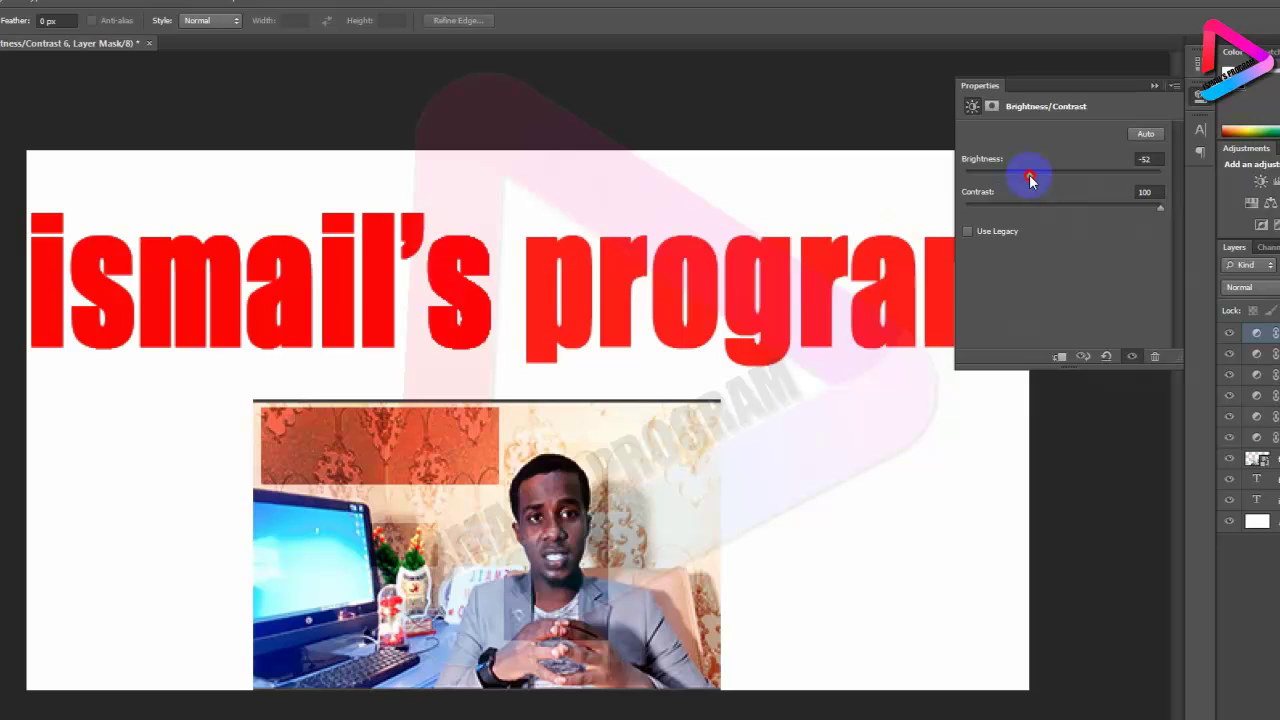
pyautogui.click(1154, 87)
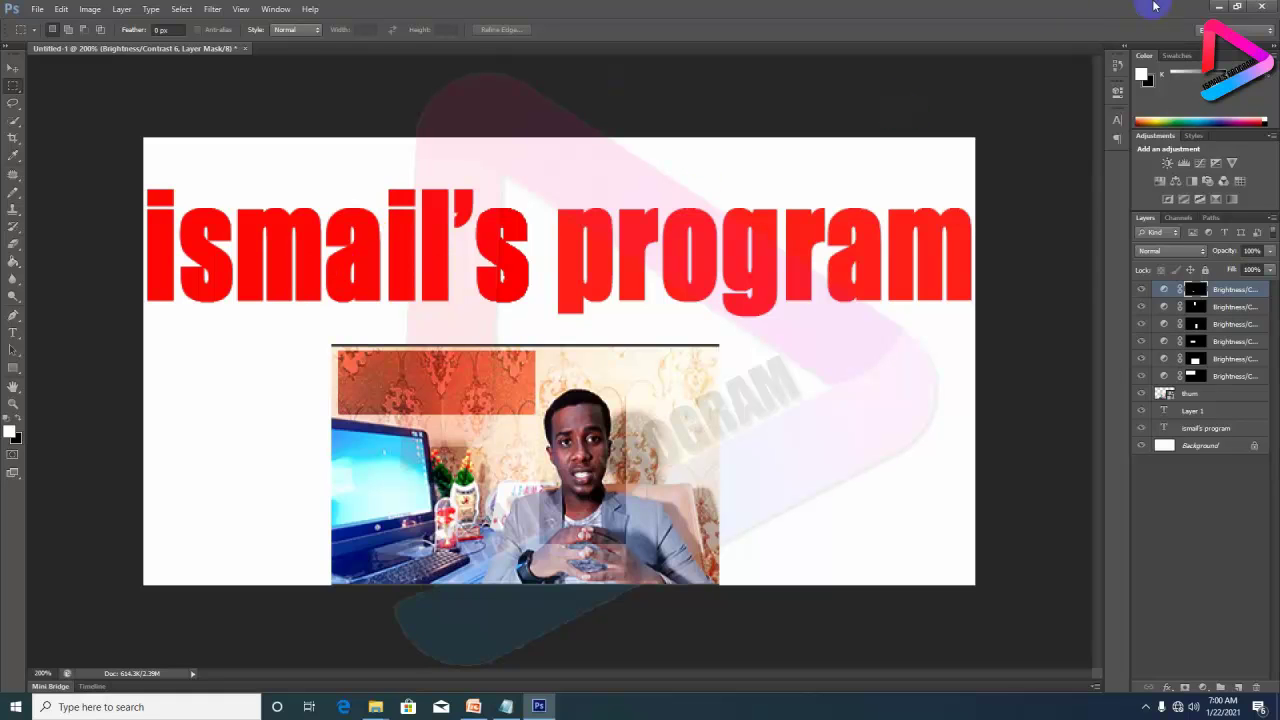
pyautogui.click(1221, 6)
pyautogui.moveTo(1220, 8); pyautogui.dragTo(993, 104)
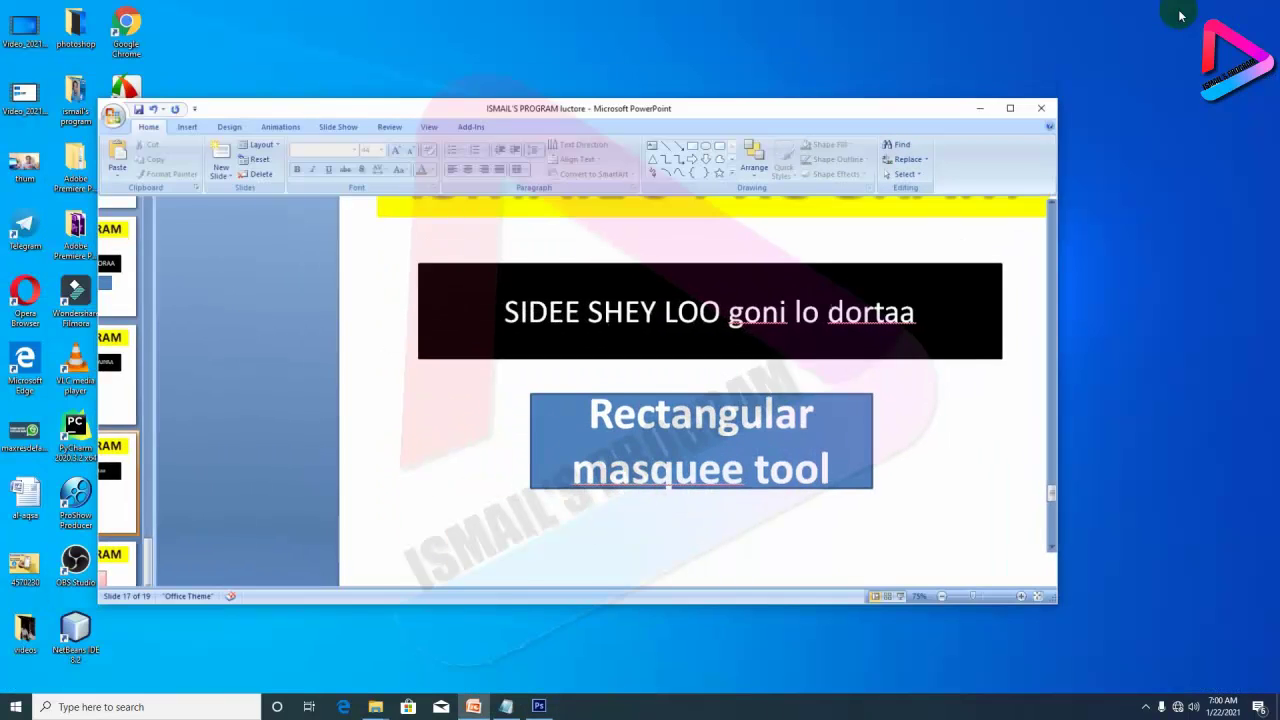
pyautogui.click(983, 112)
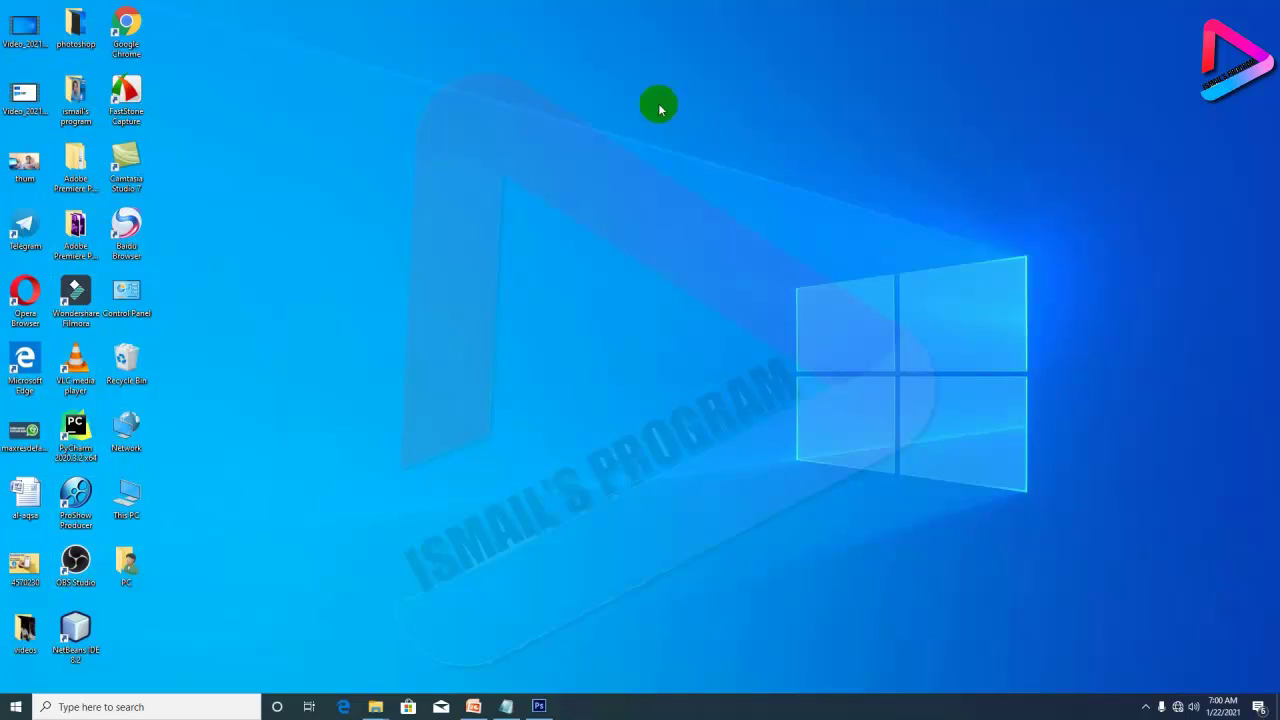
pyautogui.moveTo(24, 432)
pyautogui.mouseDown()
pyautogui.moveTo(533, 711)
pyautogui.moveTo(283, 40)
pyautogui.mouseUp()
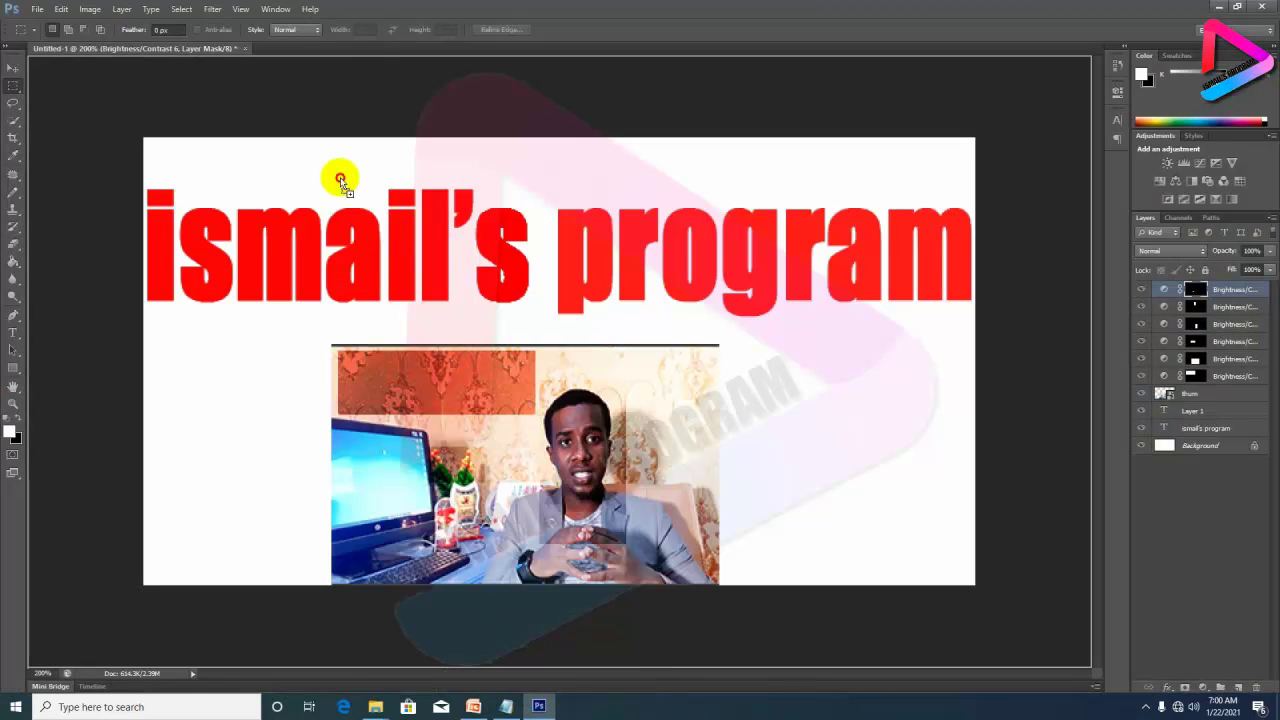
# - Open maxresdefault.jpg as a second document and switch between it and Untitled-1
pyautogui.moveTo(283, 40); pyautogui.dragTo(286, 48)
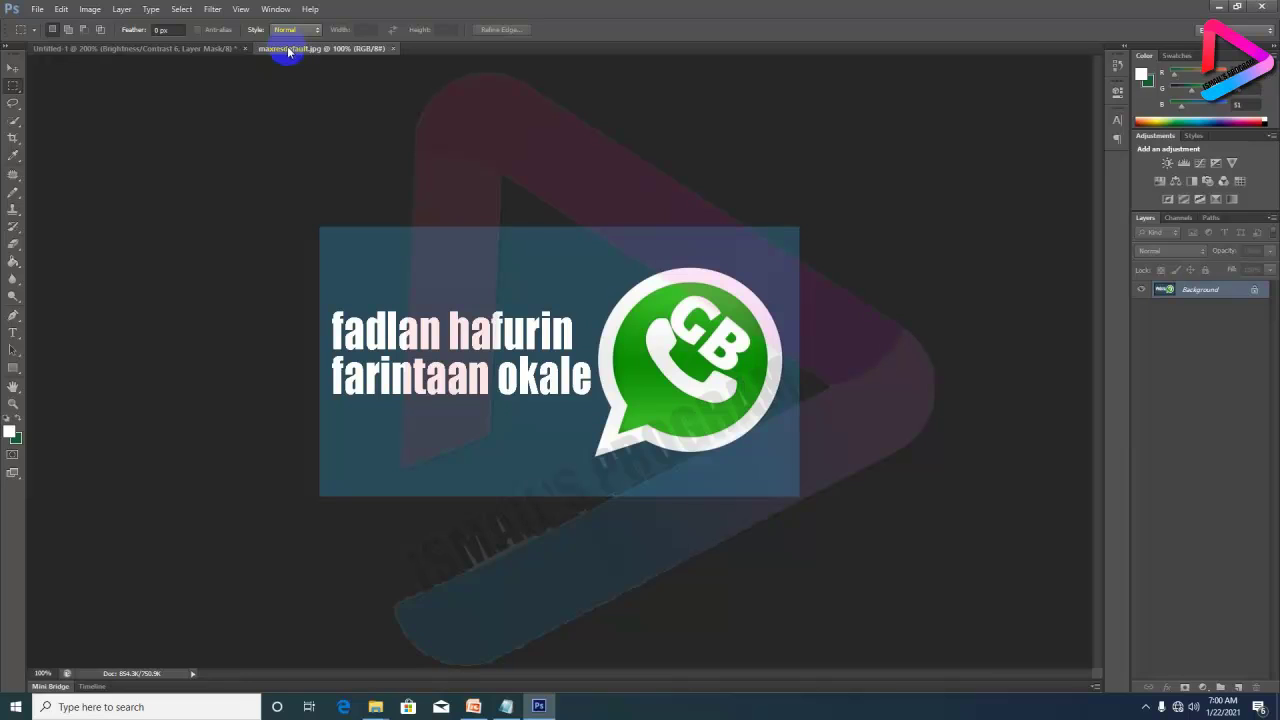
pyautogui.click(120, 48)
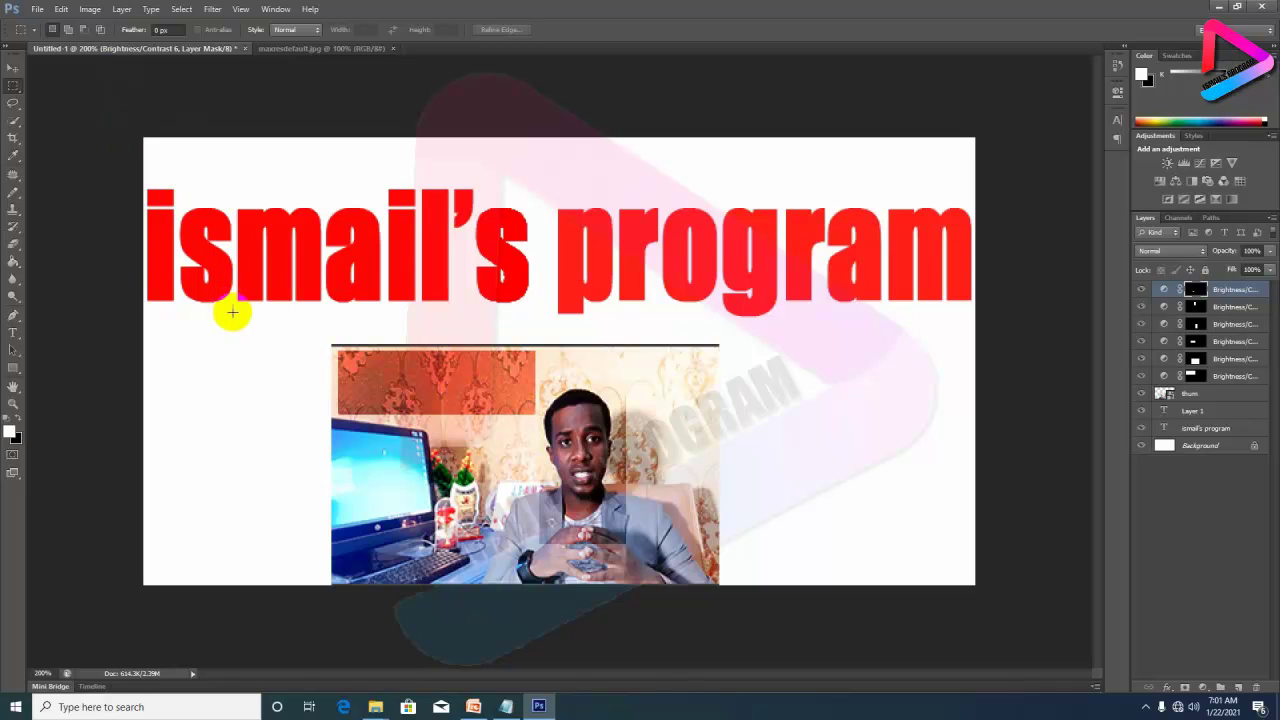
pyautogui.click(262, 49)
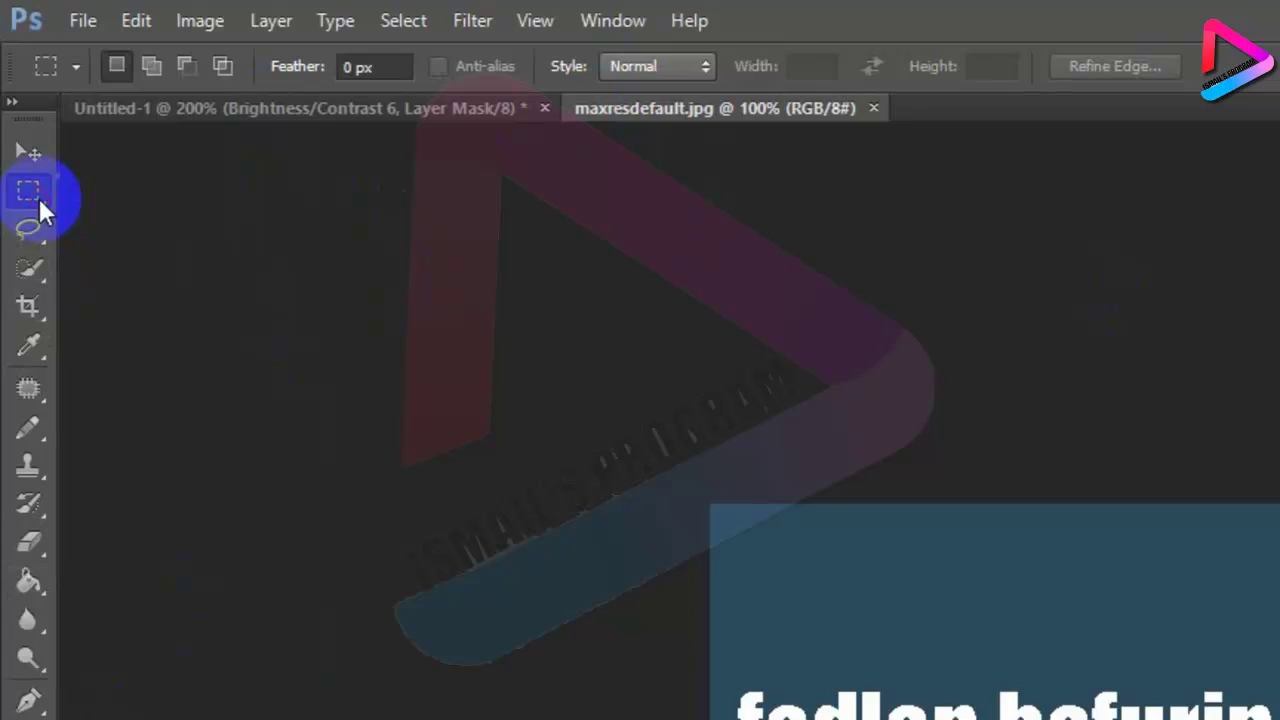
# - Select a rectangle over the image's text and add a Brightness/Contrast layer masked to it
pyautogui.rightClick(39, 198)
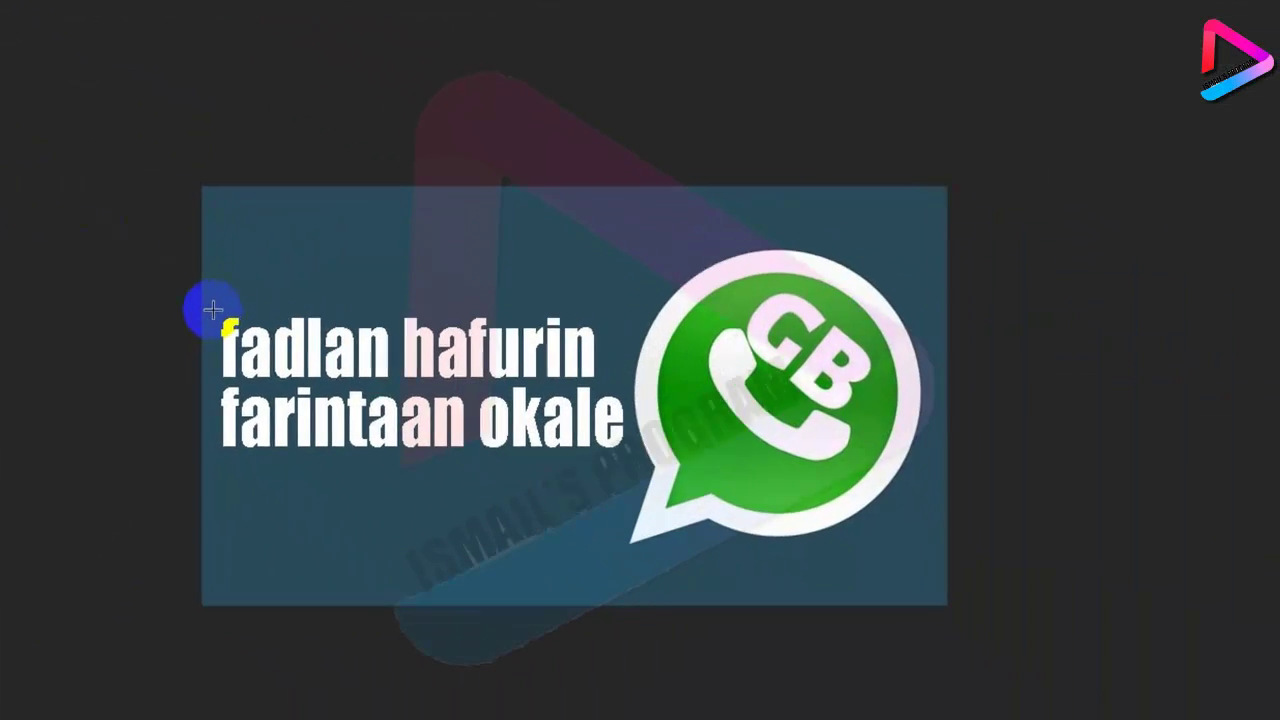
pyautogui.moveTo(185, 288)
pyautogui.mouseDown()
pyautogui.moveTo(512, 440)
pyautogui.moveTo(590, 427)
pyautogui.mouseUp()
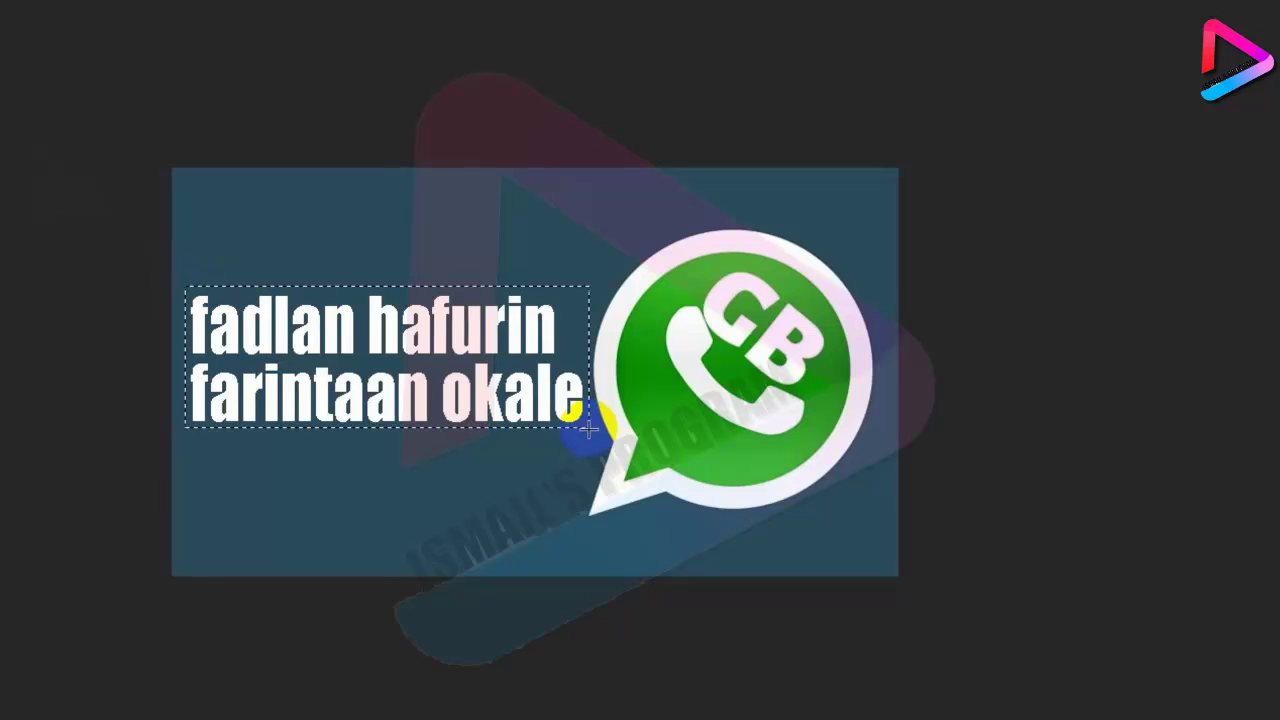
pyautogui.rightClick(293, 340)
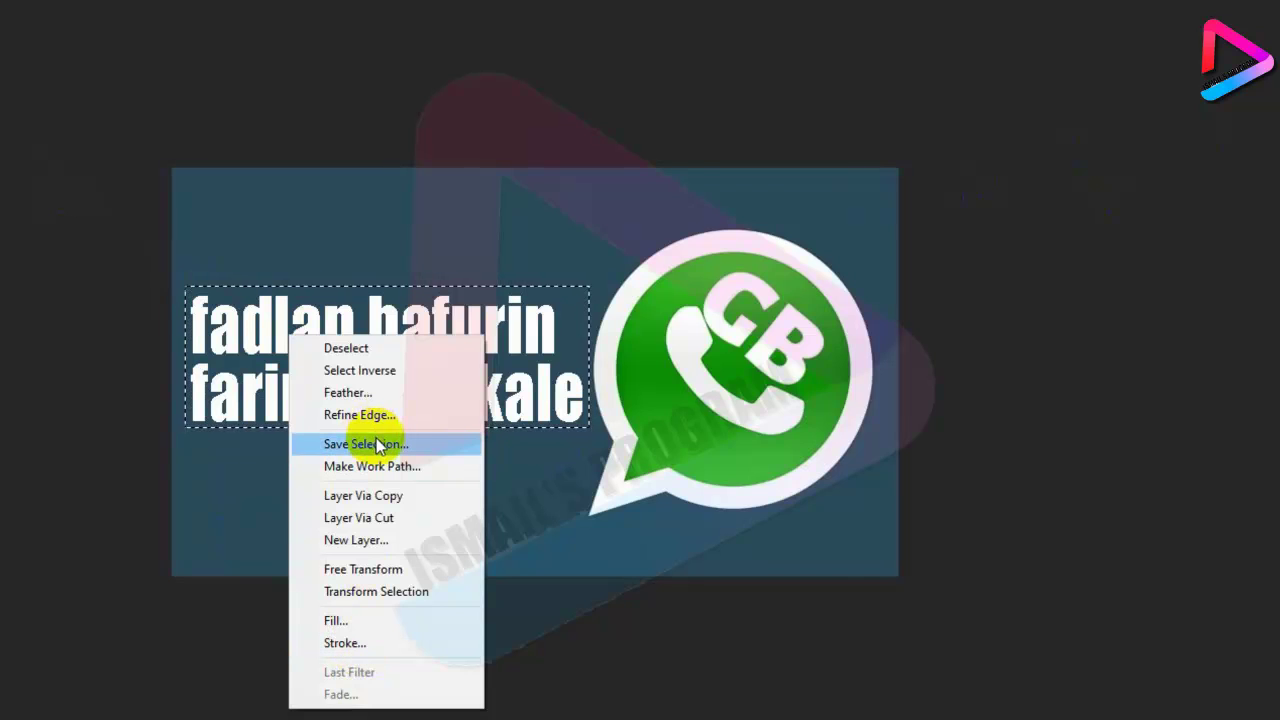
pyautogui.click(512, 457)
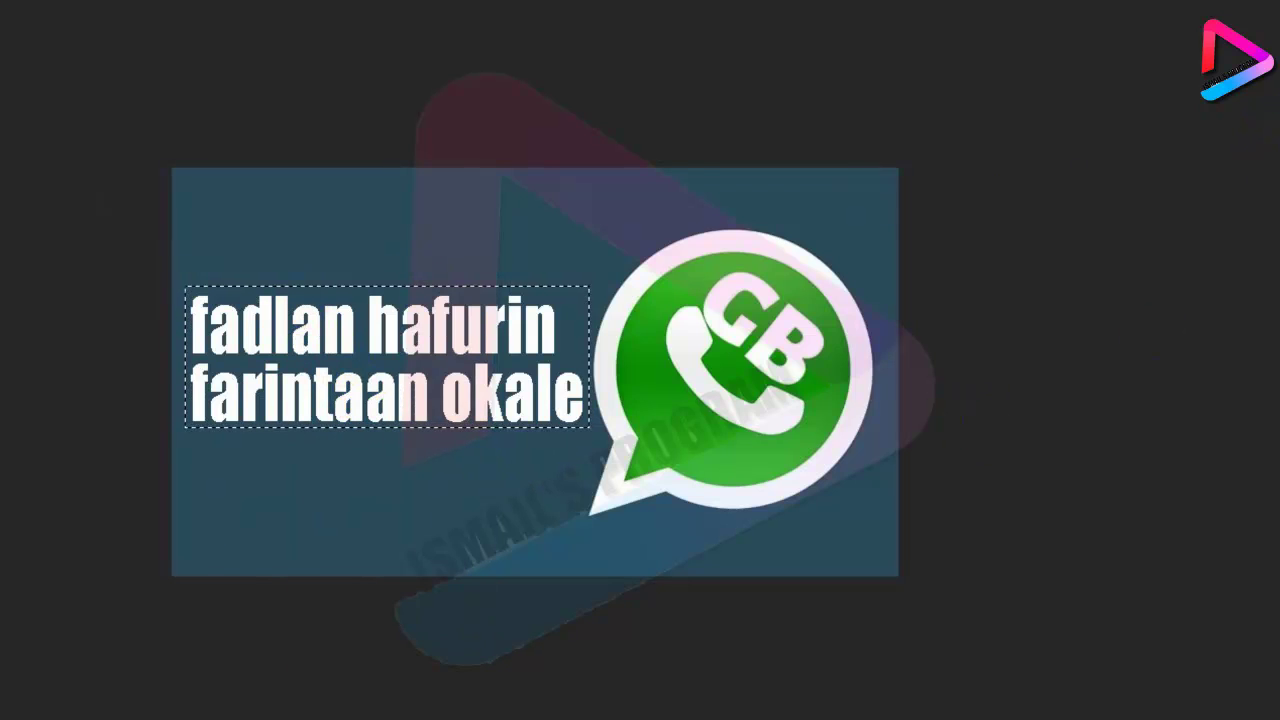
pyautogui.click(1248, 38)
# - Set Brightness/Contrast 1 to Brightness -89 and Contrast 91, then collapse Properties
pyautogui.moveTo(1218, 68); pyautogui.dragTo(1143, 57)
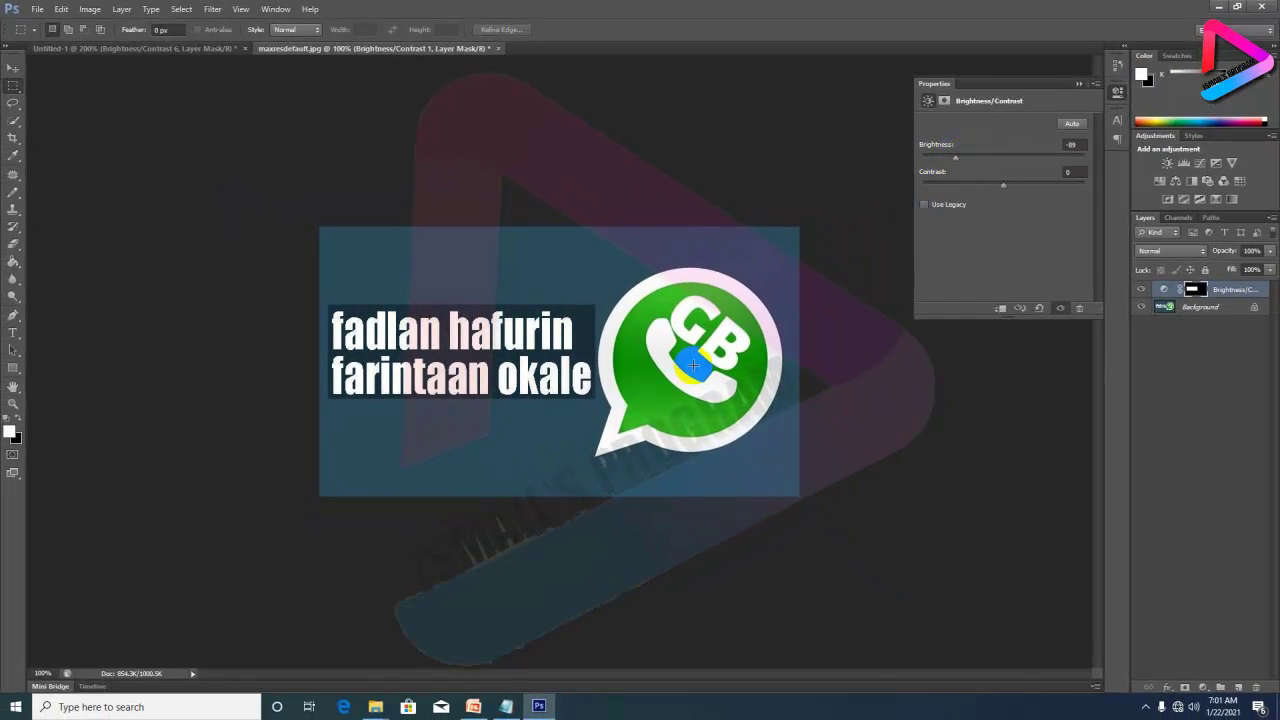
pyautogui.click(1007, 186)
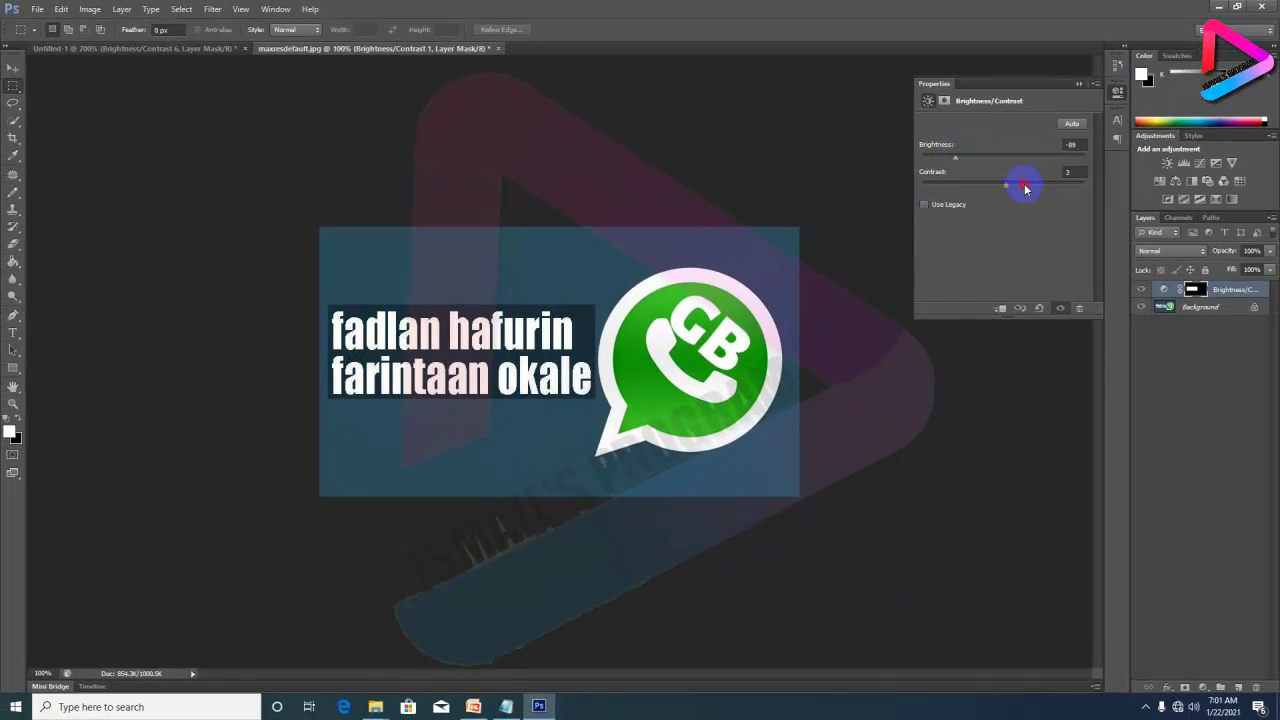
pyautogui.moveTo(1025, 188); pyautogui.dragTo(1071, 185)
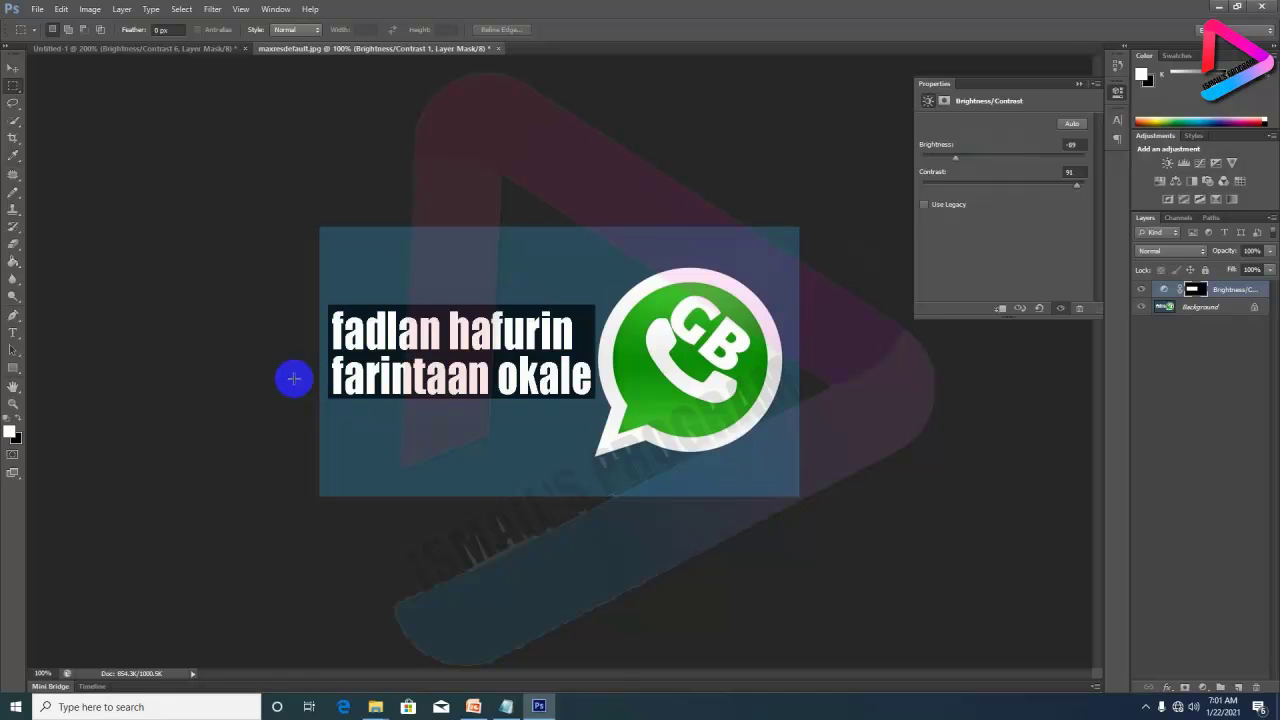
pyautogui.click(1079, 84)
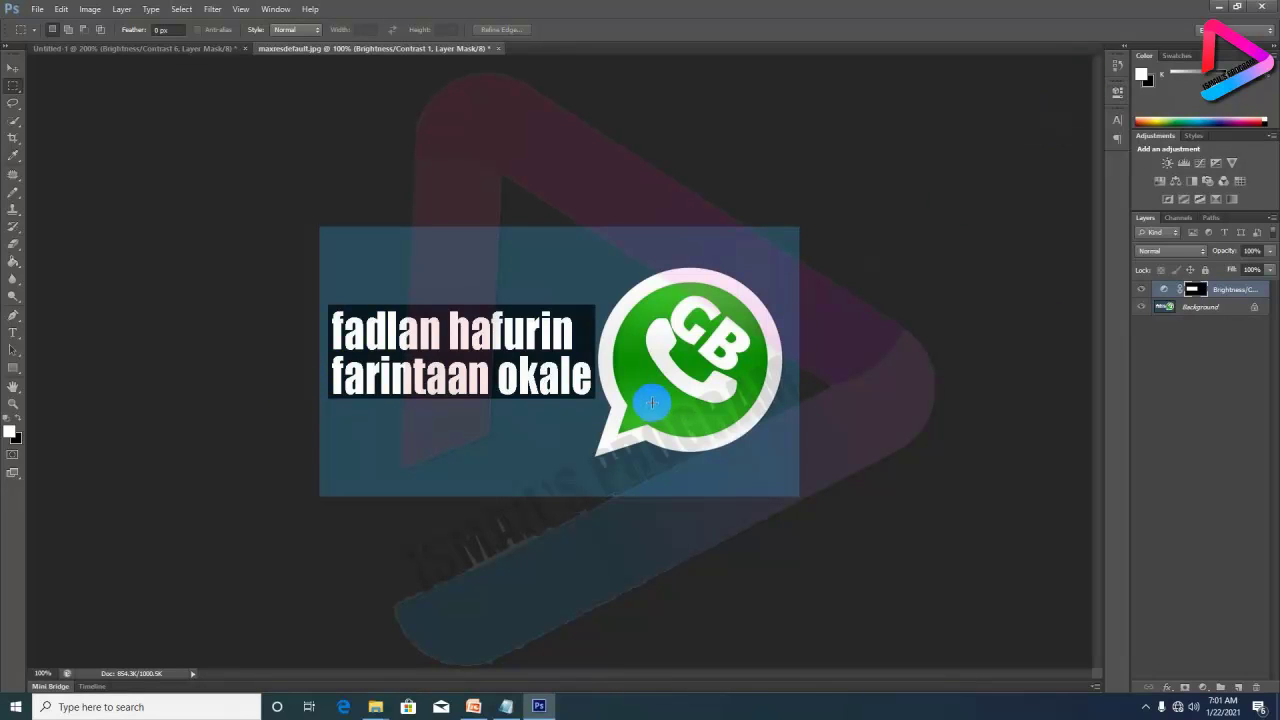
# - Draw an elliptical marquee around the round GB logo and nudge it to centre
pyautogui.rightClick(16, 90)
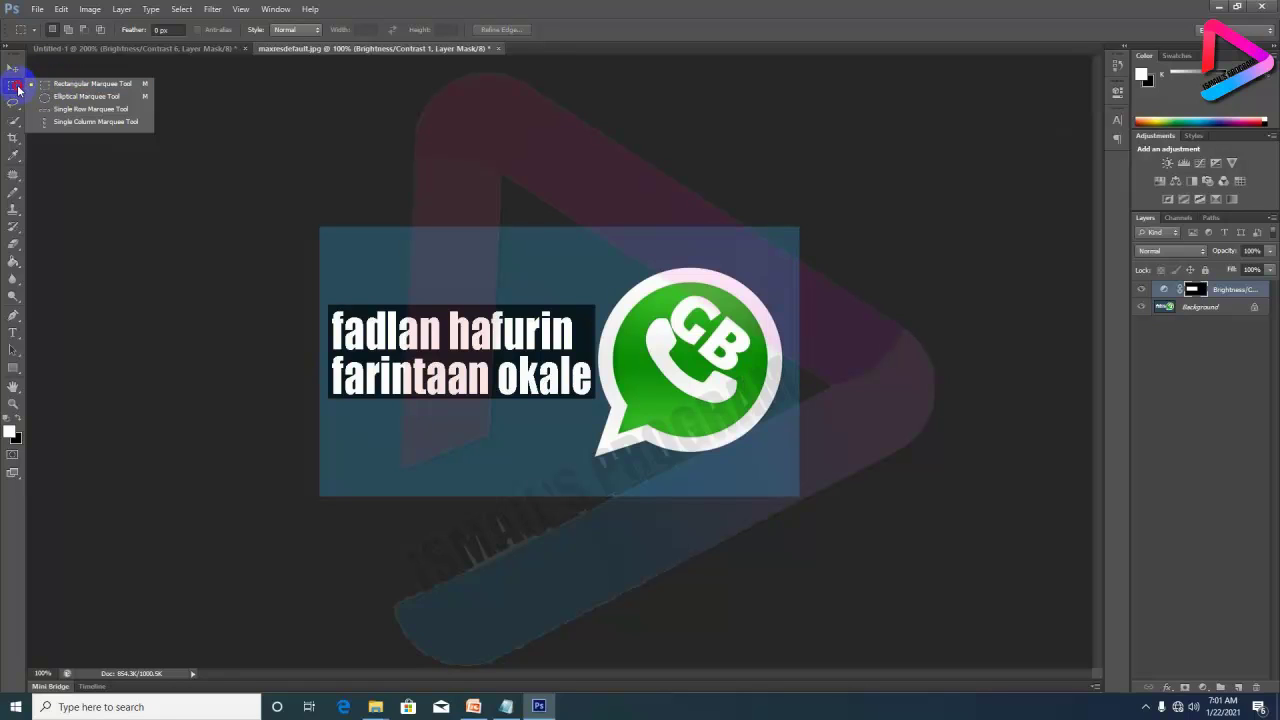
pyautogui.click(60, 88)
pyautogui.click(70, 97)
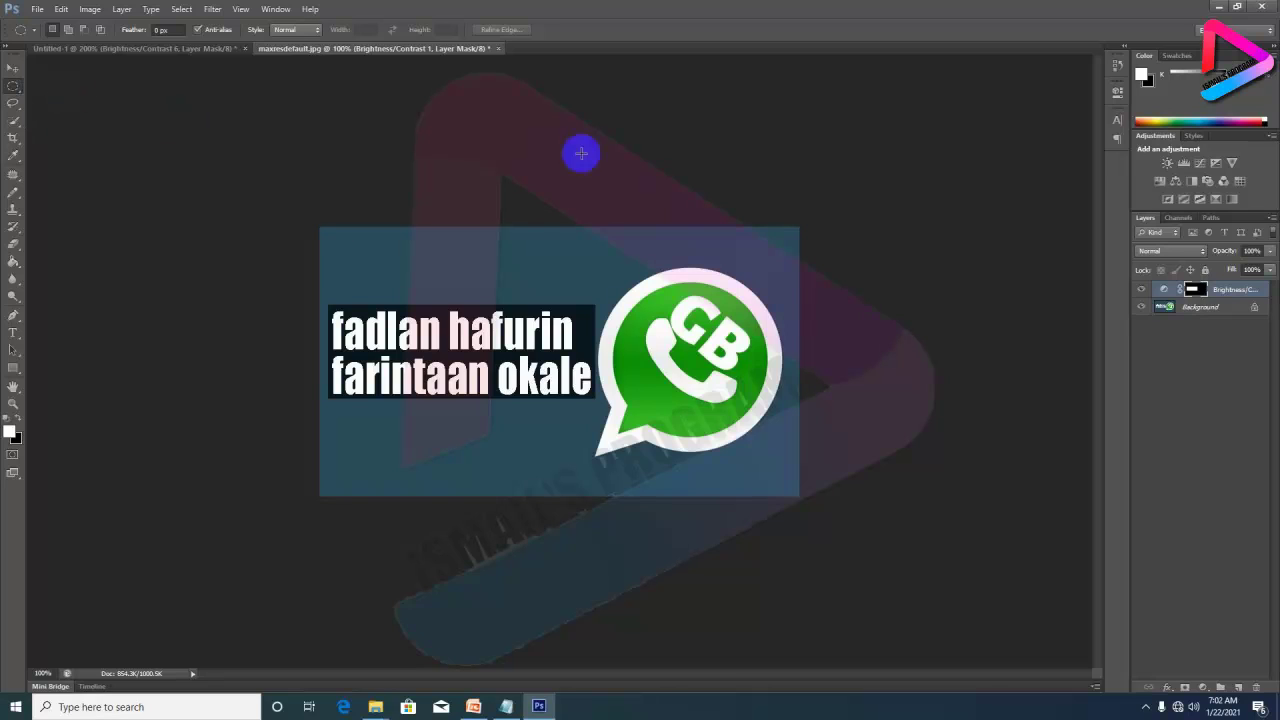
pyautogui.moveTo(607, 264); pyautogui.dragTo(797, 451)
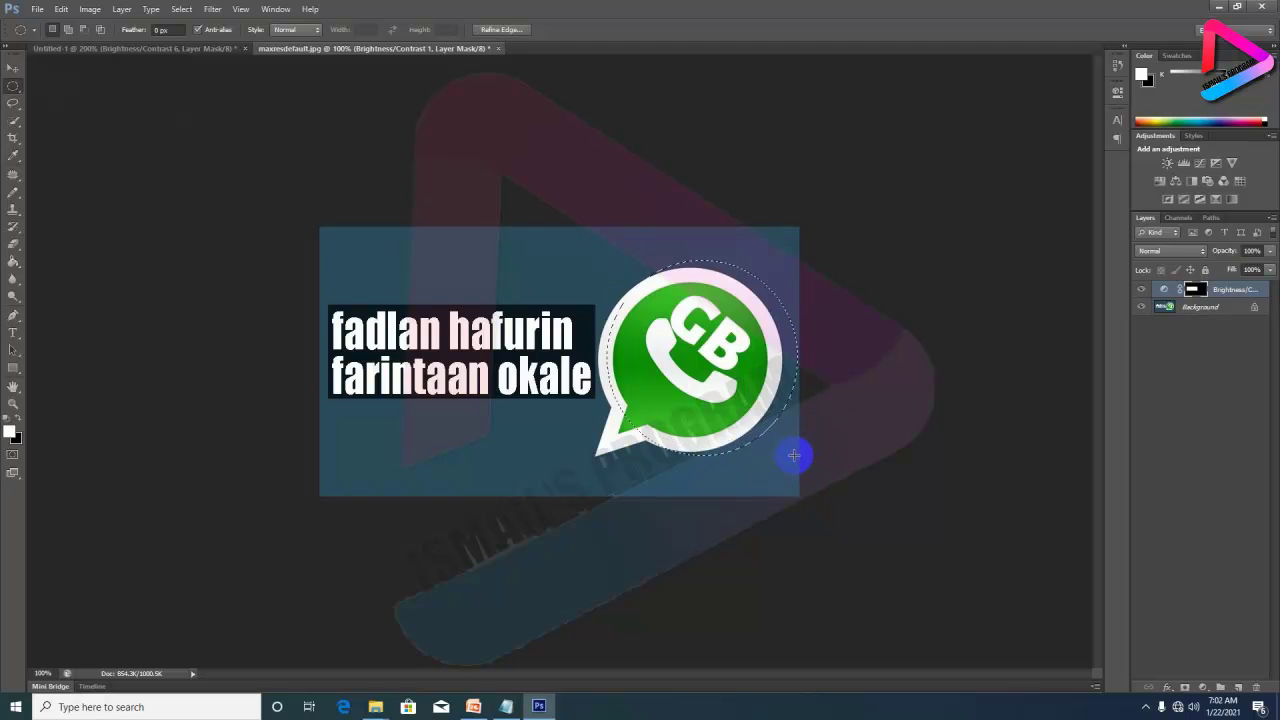
pyautogui.moveTo(627, 371); pyautogui.dragTo(621, 368)
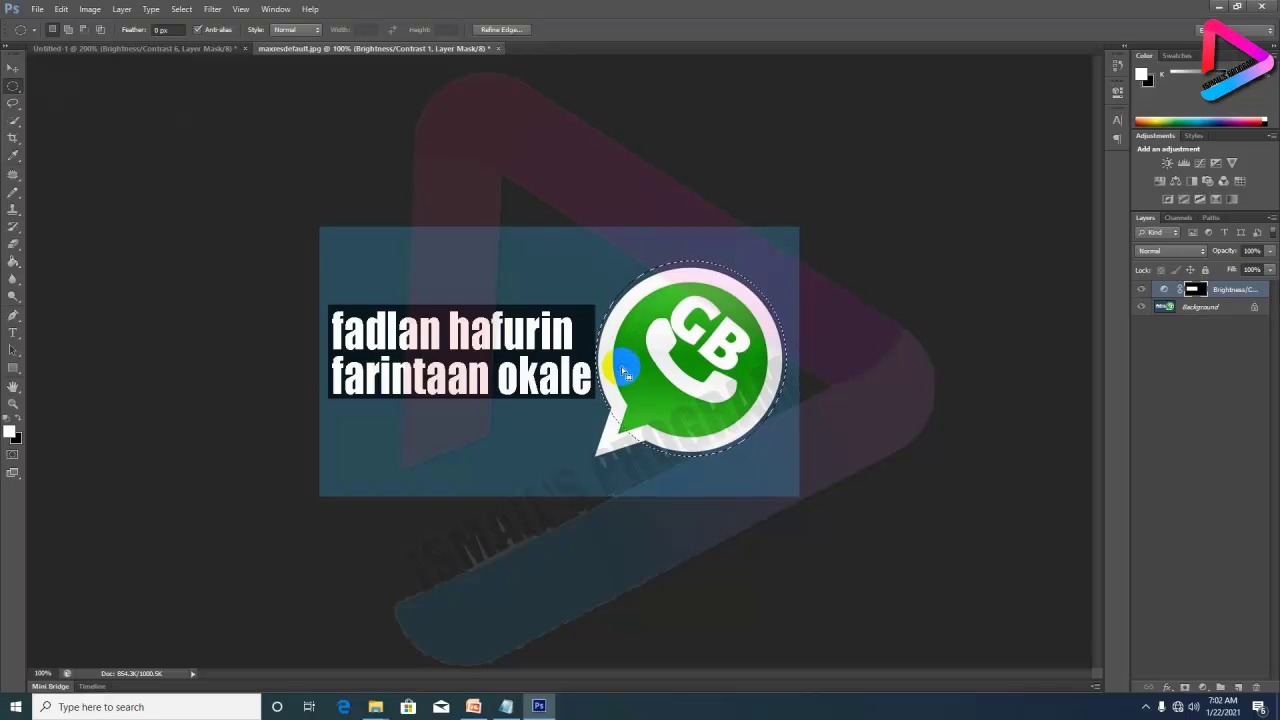
# - Darken the logo with a Brightness/Contrast layer (-52, 38), then select a wide ellipse over text and logo
pyautogui.click(1166, 162)
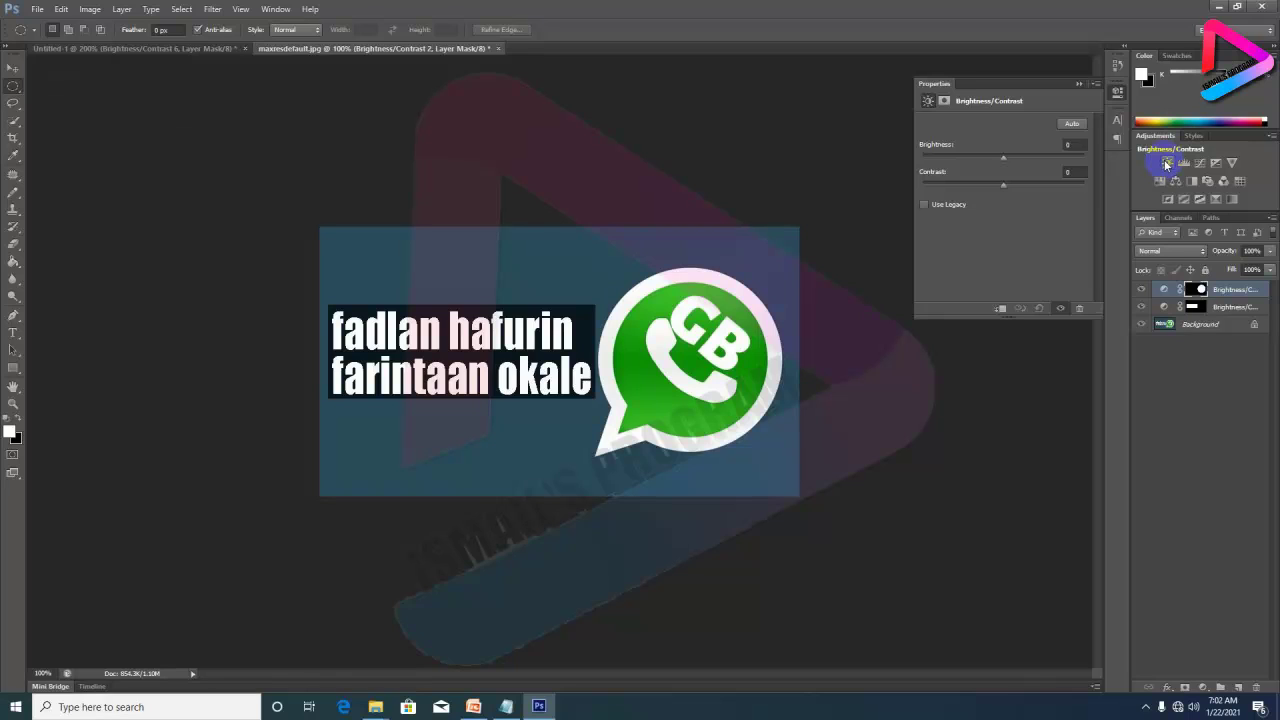
pyautogui.moveTo(990, 160)
pyautogui.mouseDown()
pyautogui.moveTo(977, 161)
pyautogui.moveTo(1036, 190)
pyautogui.mouseUp()
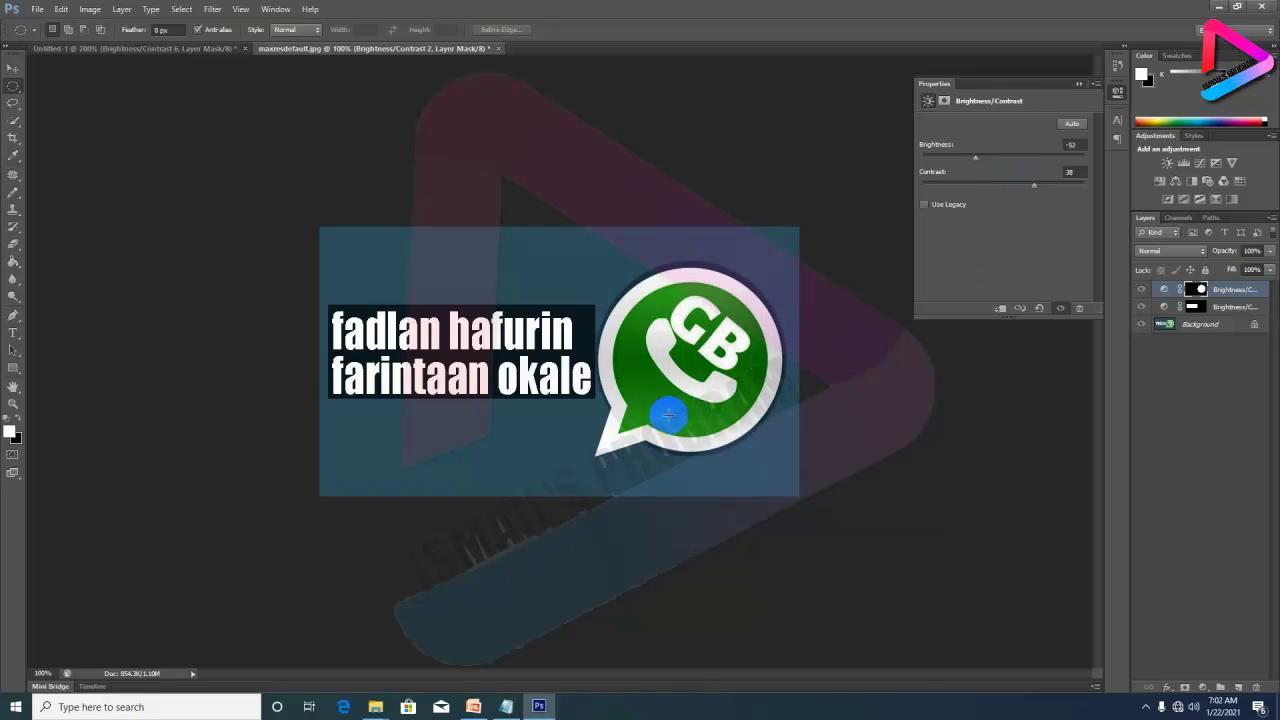
pyautogui.click(677, 300)
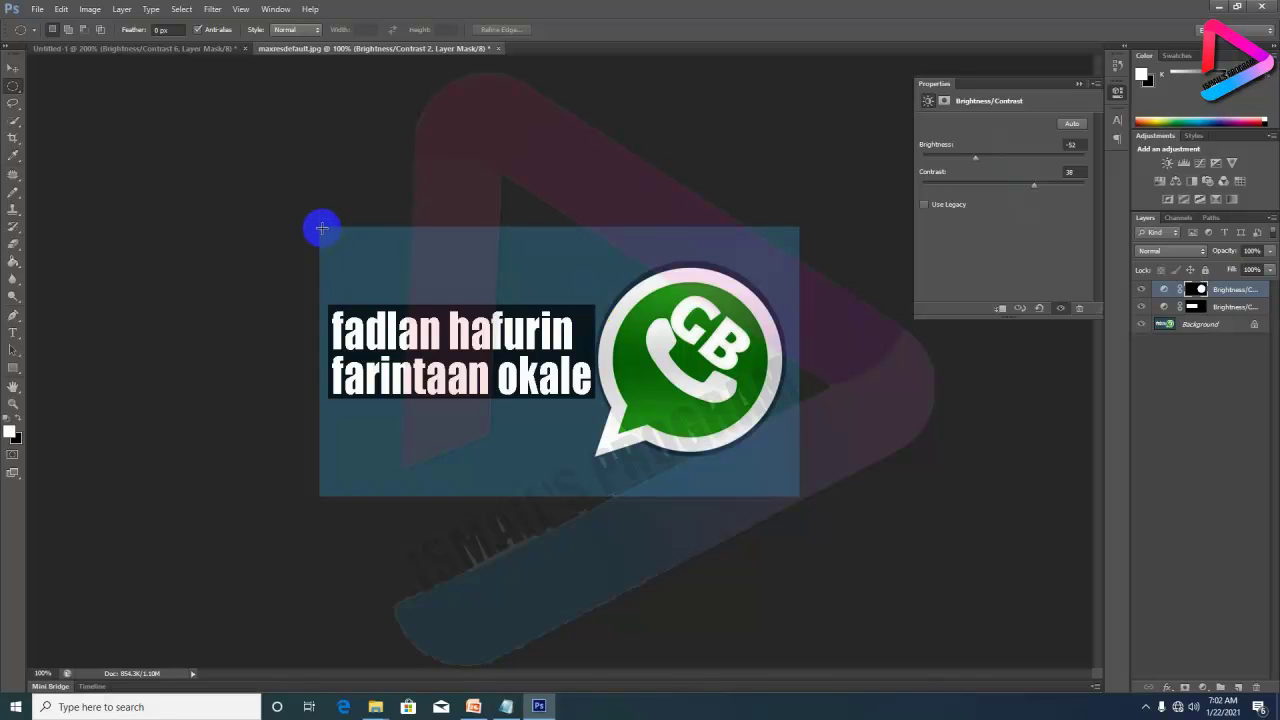
pyautogui.moveTo(320, 228); pyautogui.dragTo(750, 483)
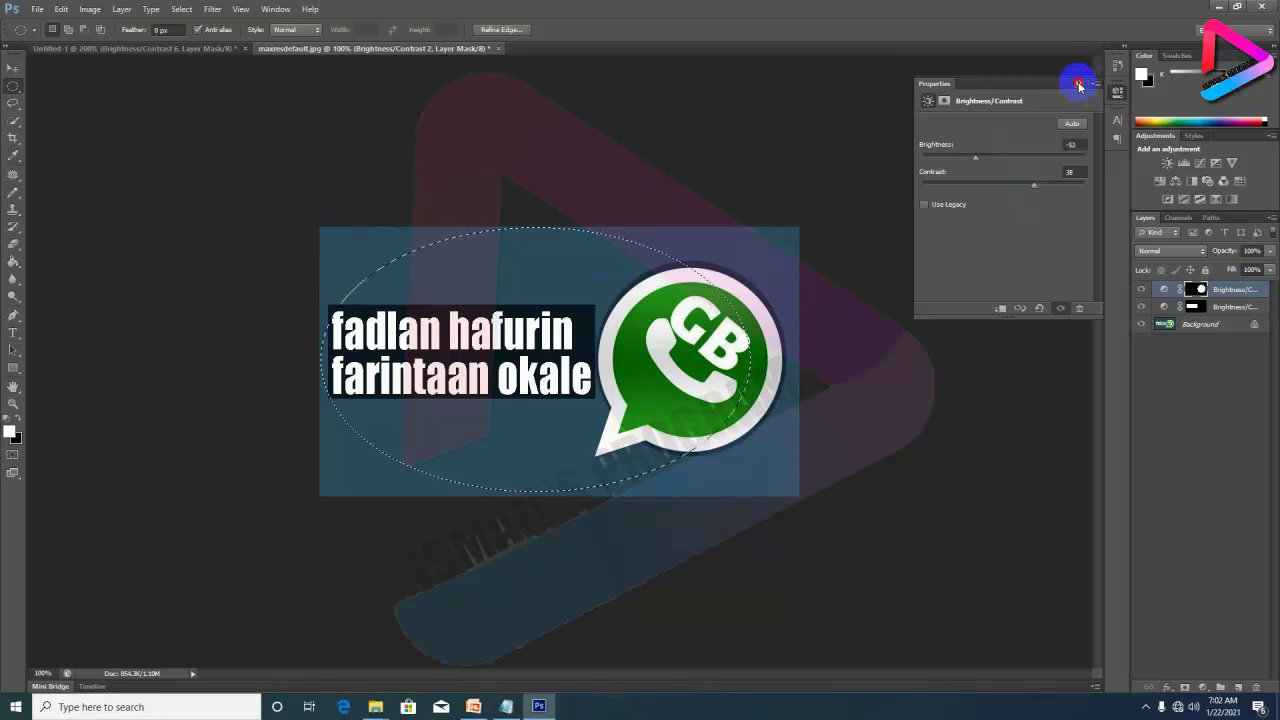
# - Add a third Brightness/Contrast layer at brightness -150, then draw a large ellipse from the top-left
pyautogui.click(1078, 83)
pyautogui.click(1167, 163)
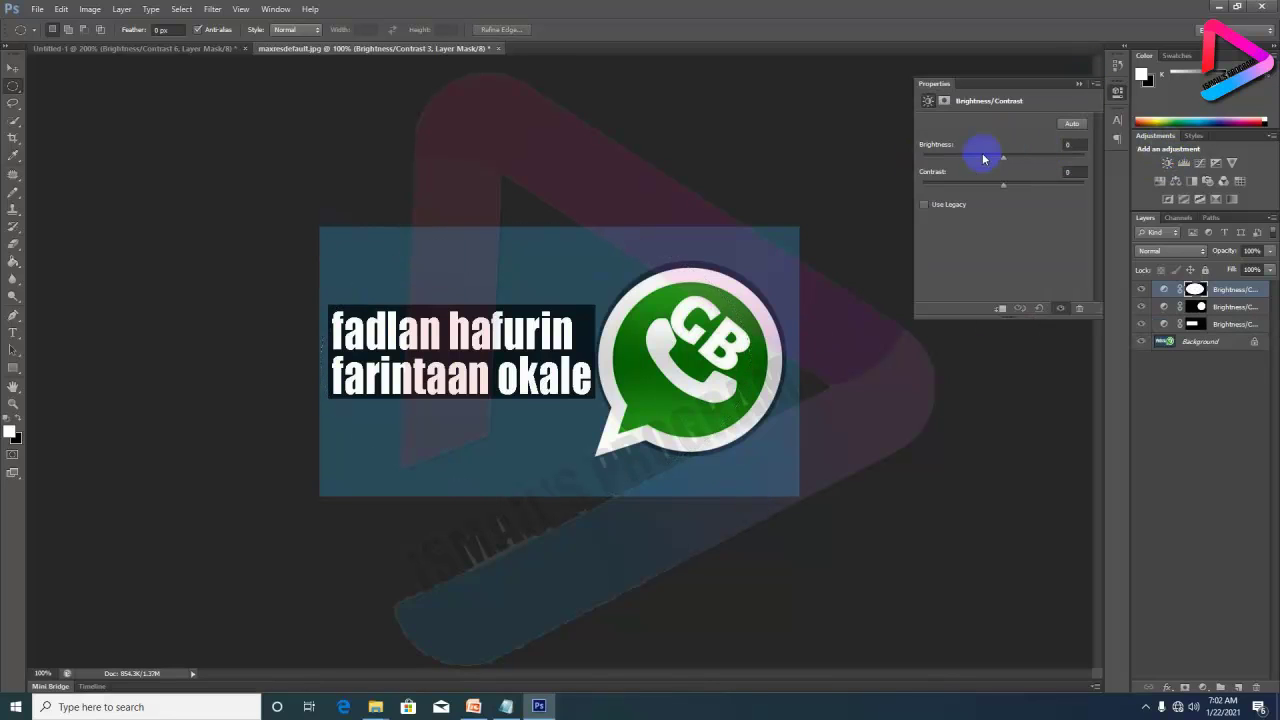
pyautogui.moveTo(1007, 160); pyautogui.dragTo(922, 169)
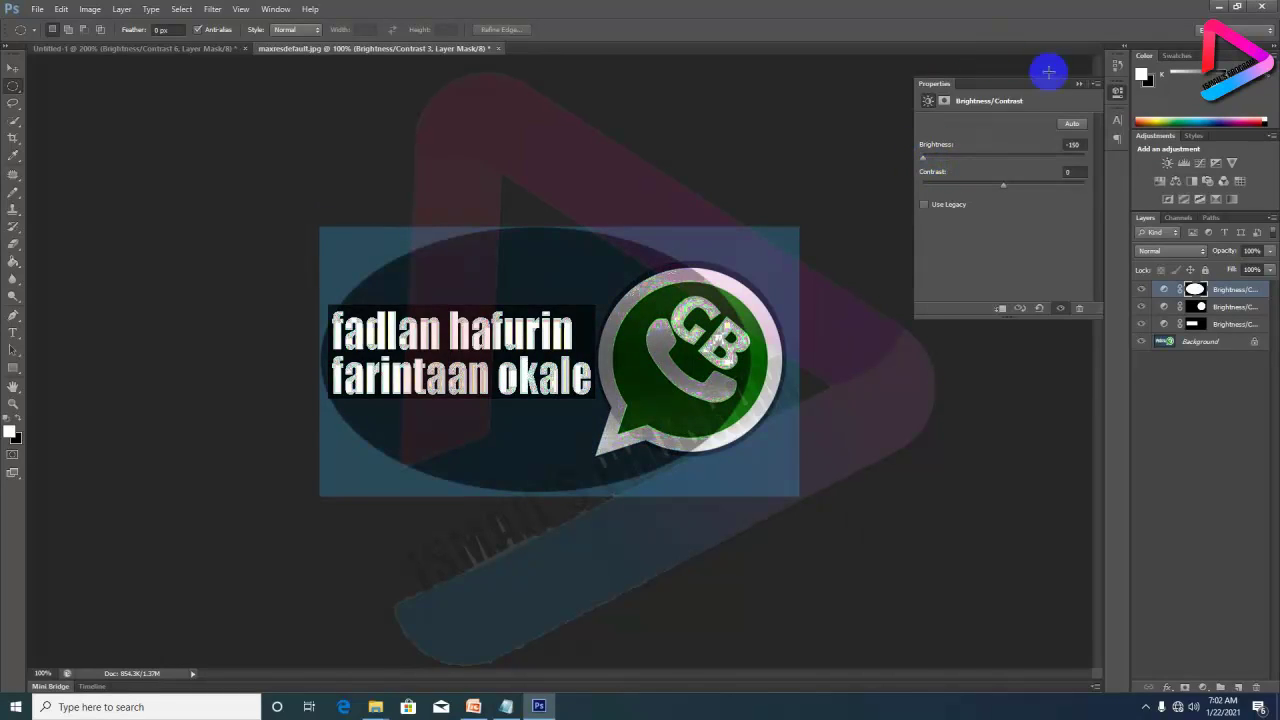
pyautogui.click(1078, 83)
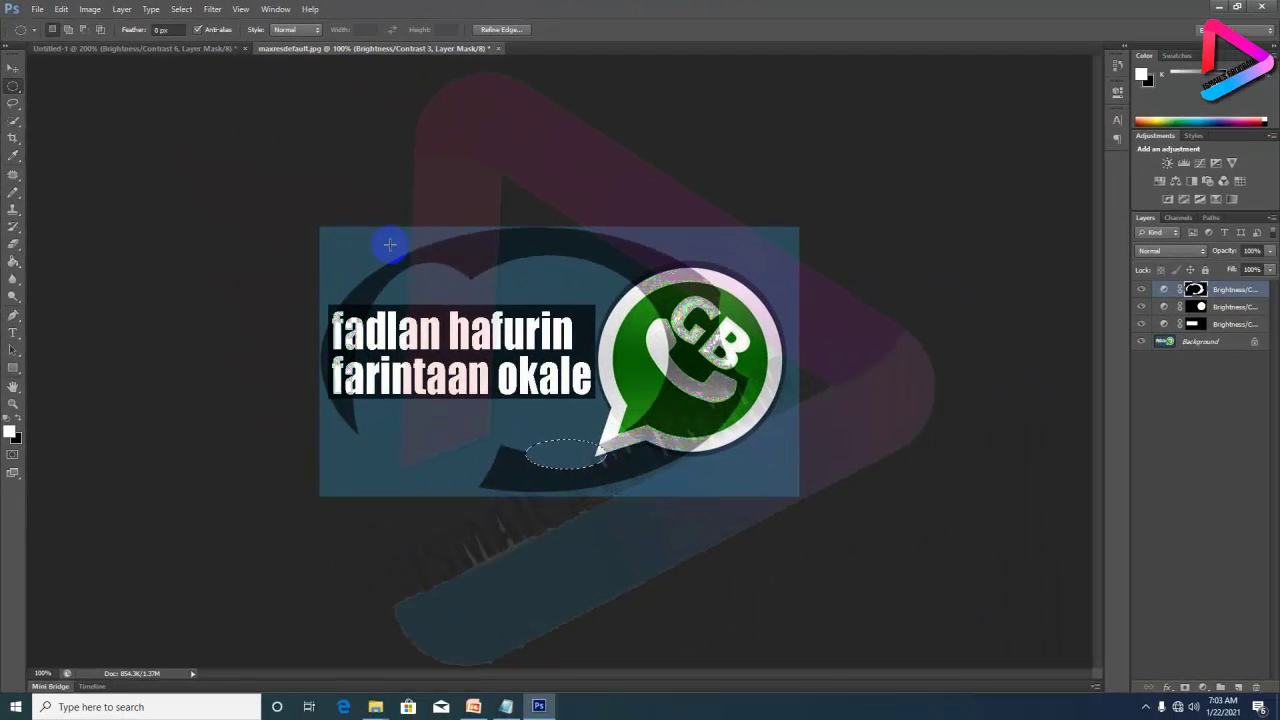
pyautogui.moveTo(326, 228); pyautogui.dragTo(728, 507)
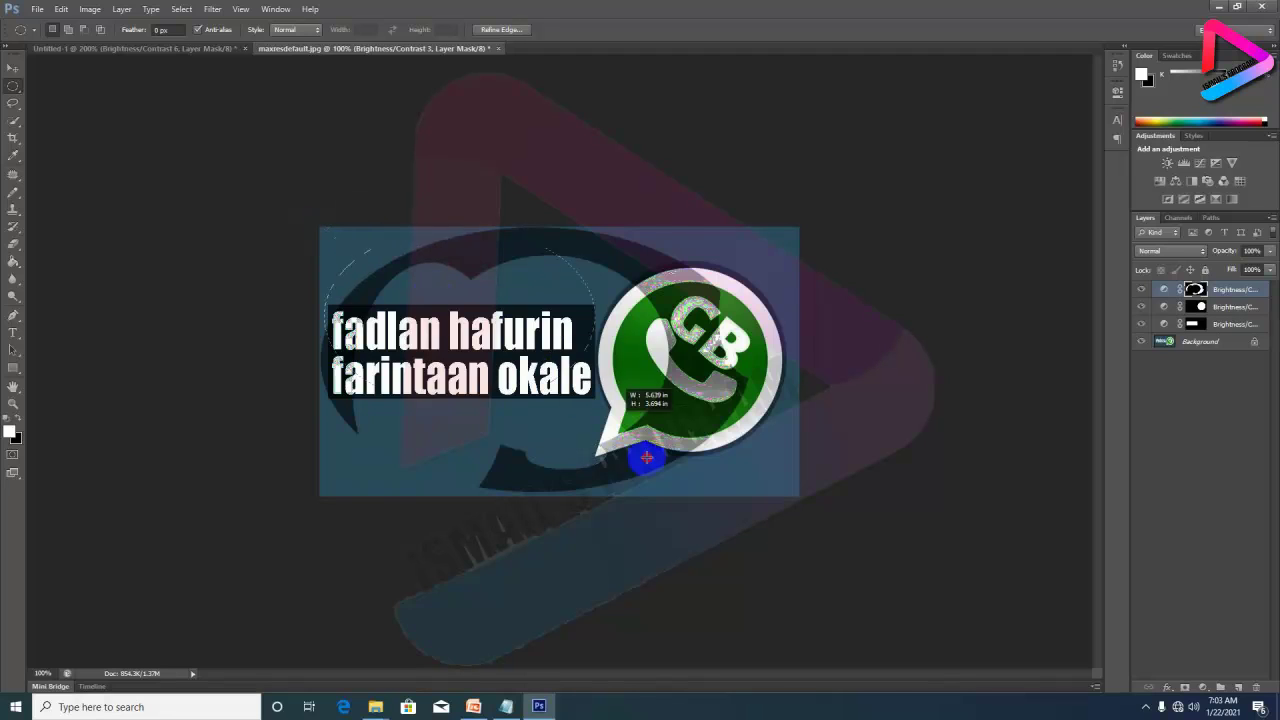
# - Redraw ellipses over the third layer's mask until only thin dark arcs remain at the upper left
pyautogui.moveTo(728, 507); pyautogui.dragTo(787, 512)
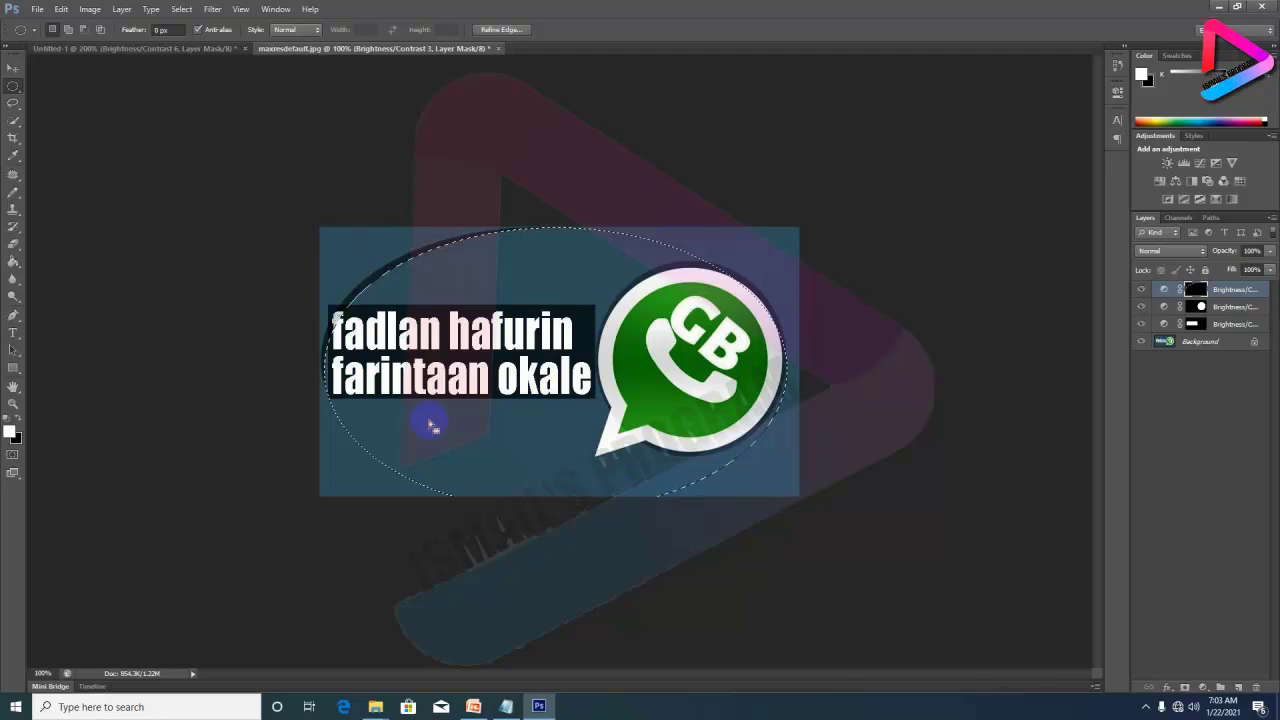
pyautogui.moveTo(328, 237); pyautogui.dragTo(710, 505)
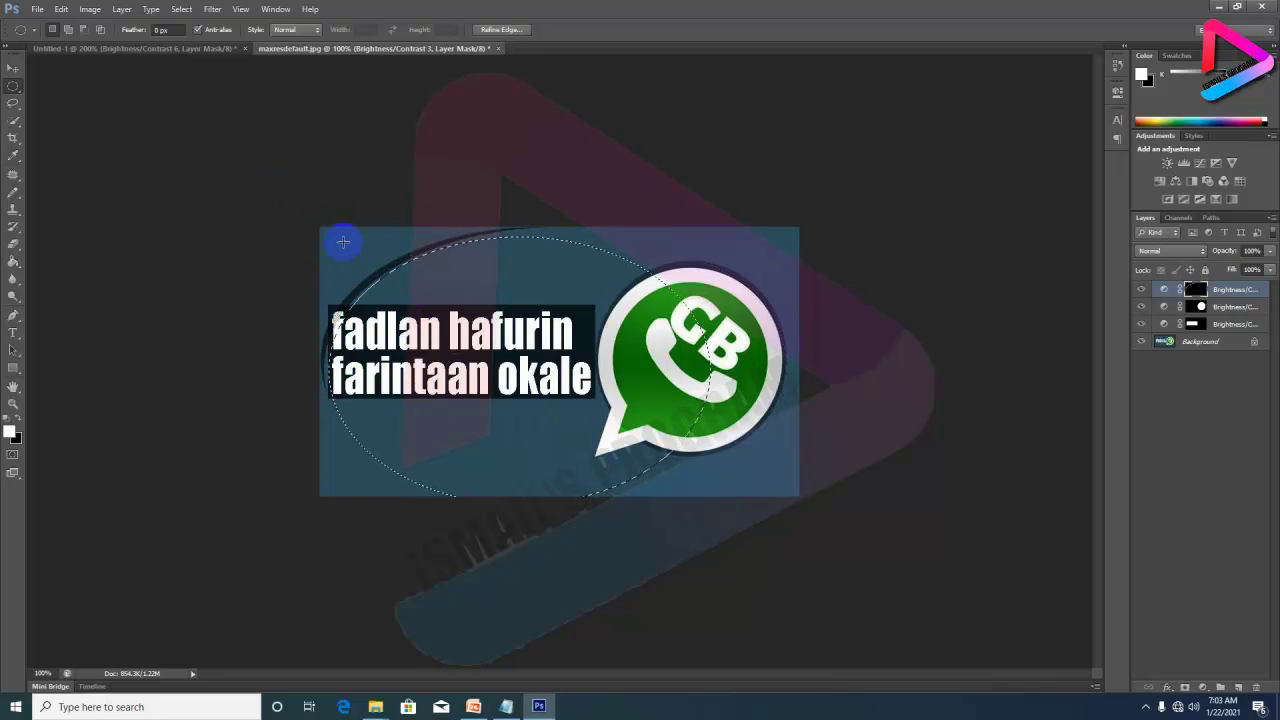
pyautogui.moveTo(337, 243); pyautogui.dragTo(488, 413)
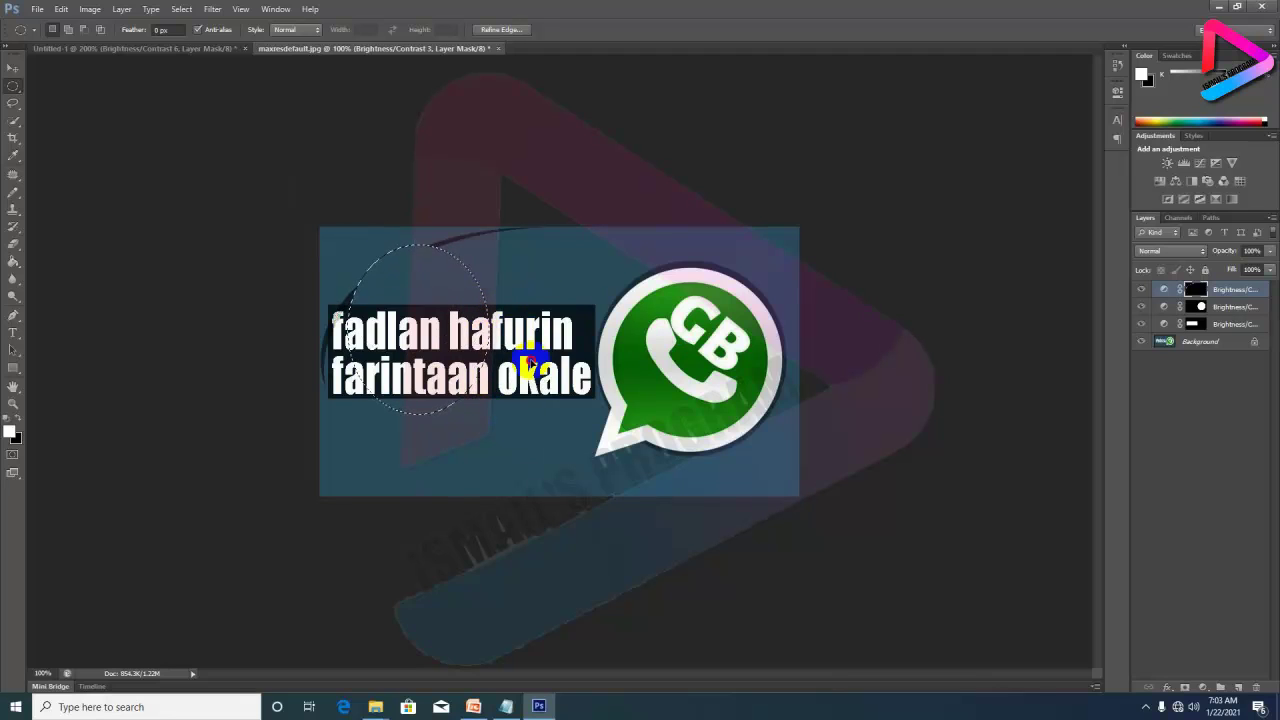
pyautogui.moveTo(612, 275); pyautogui.dragTo(757, 343)
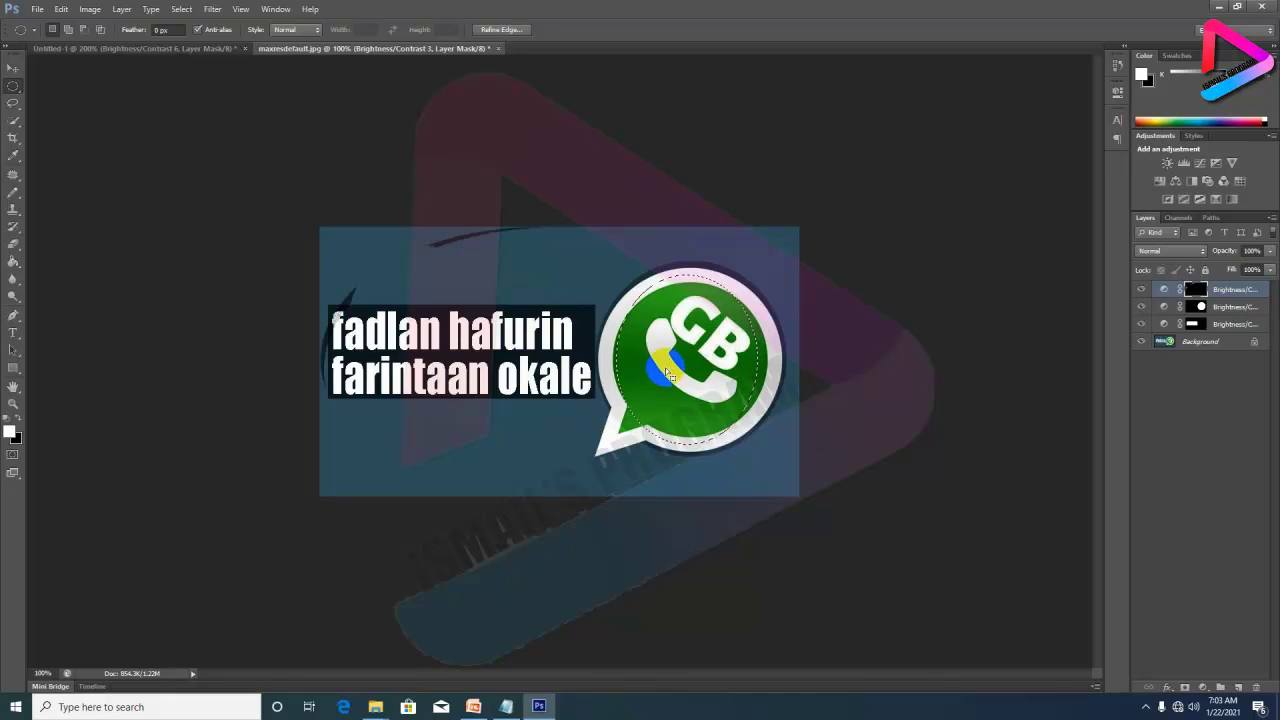
pyautogui.moveTo(337, 257); pyautogui.dragTo(465, 437)
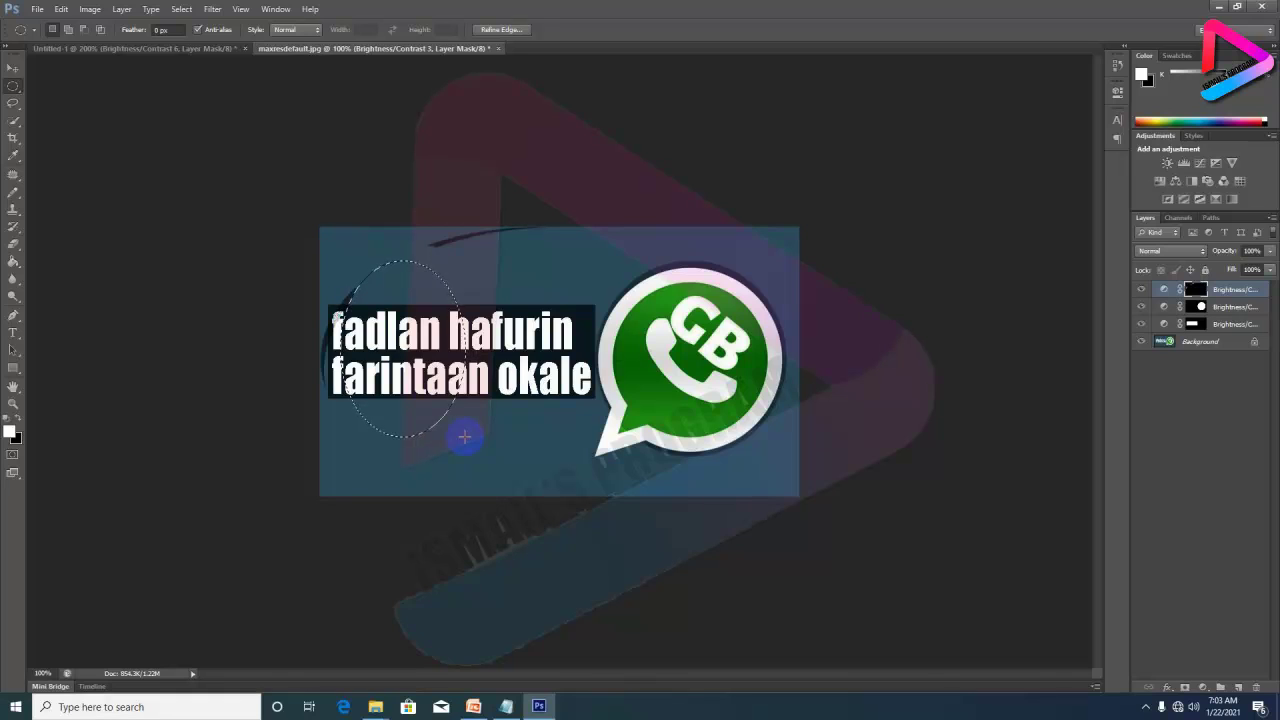
pyautogui.moveTo(484, 266); pyautogui.dragTo(637, 437)
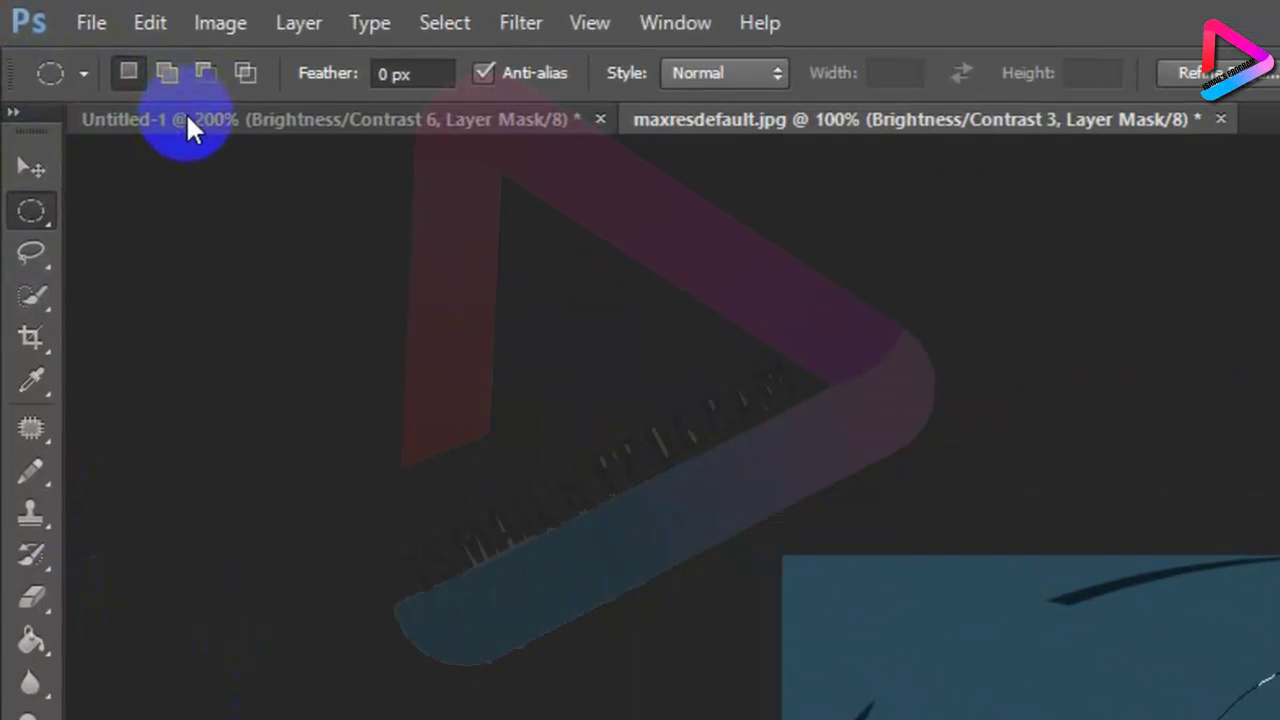
# - Set the marquee to Subtract from Selection mode, then return to maxresdefault.jpg
pyautogui.click(76, 47)
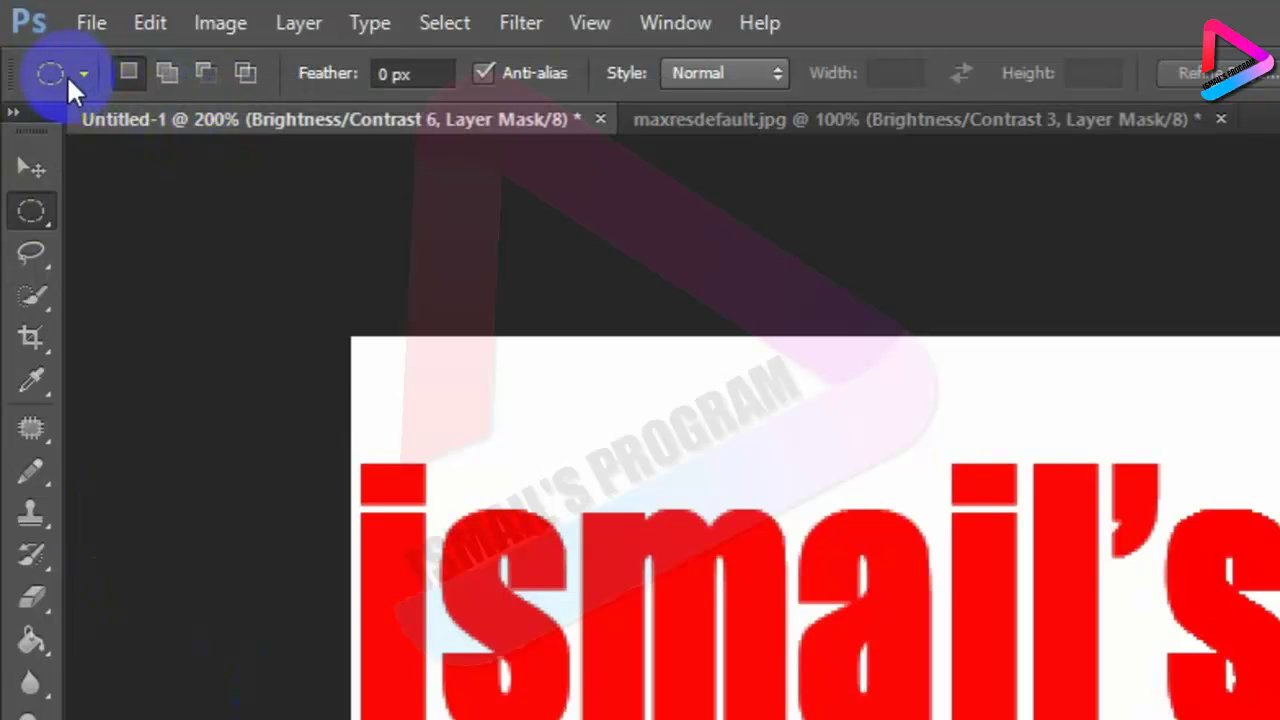
pyautogui.click(83, 72)
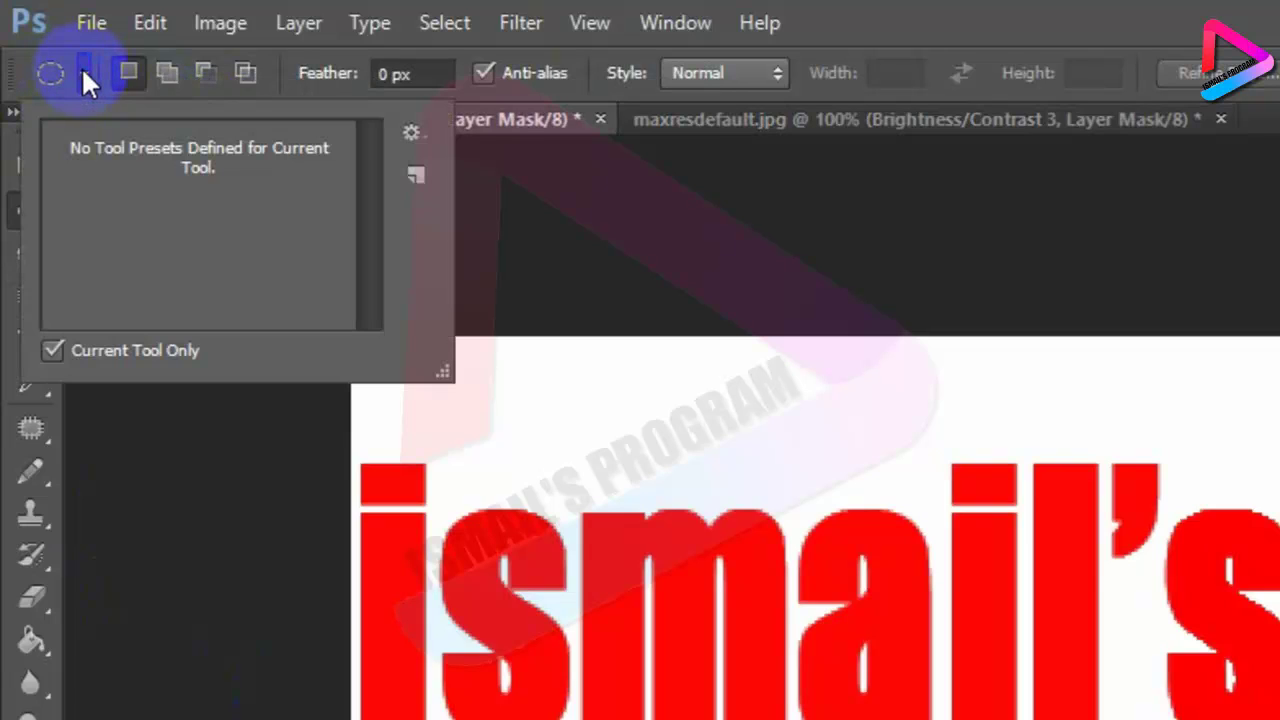
pyautogui.click(84, 70)
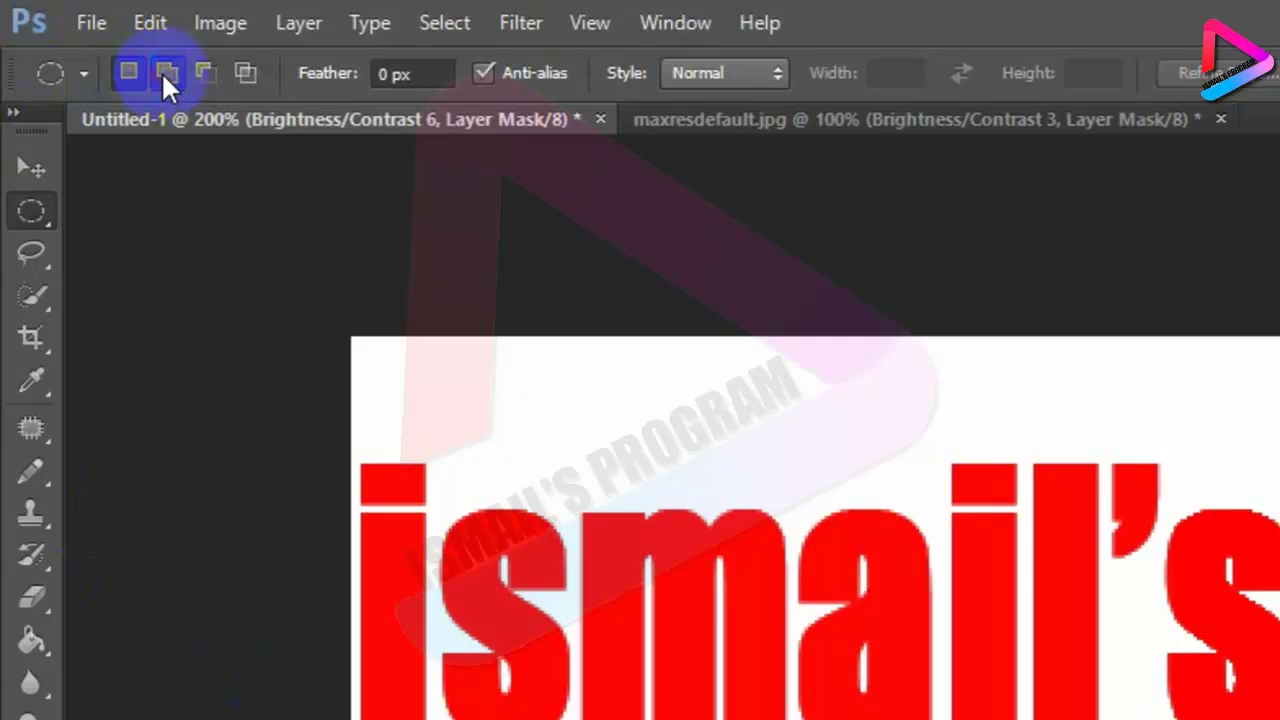
pyautogui.click(125, 74)
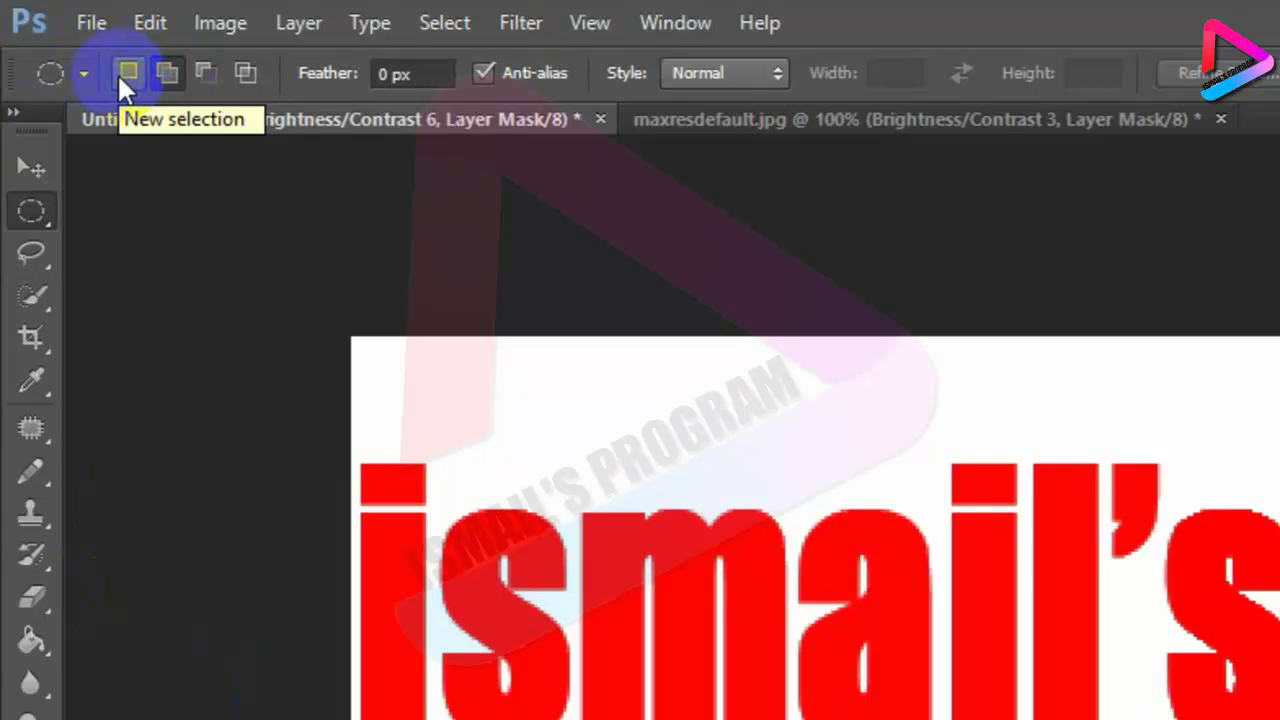
pyautogui.click(167, 73)
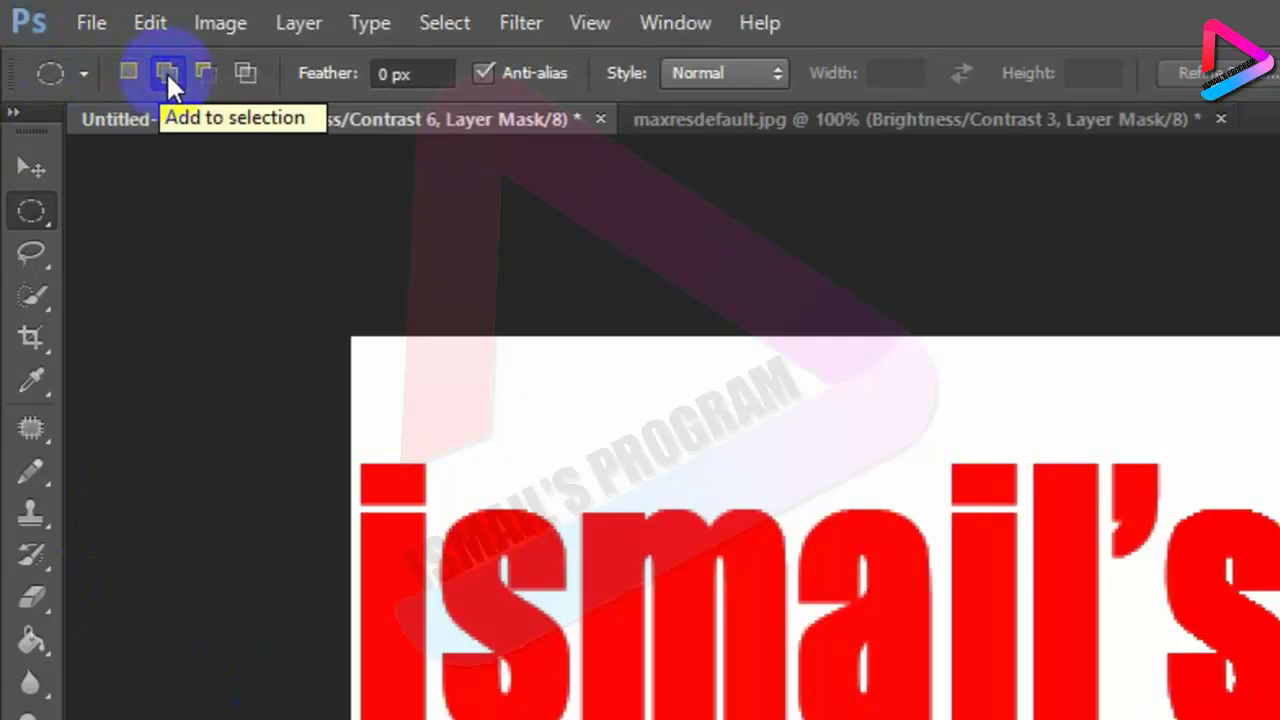
pyautogui.click(203, 78)
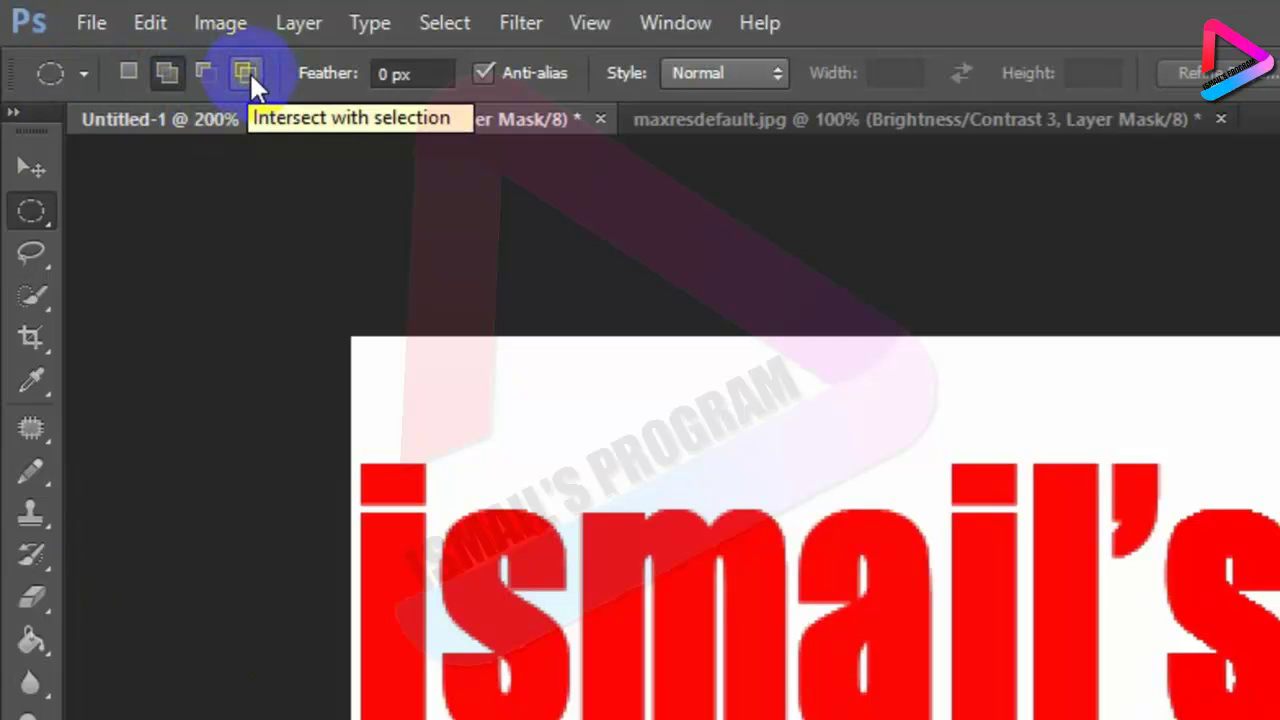
pyautogui.click(204, 72)
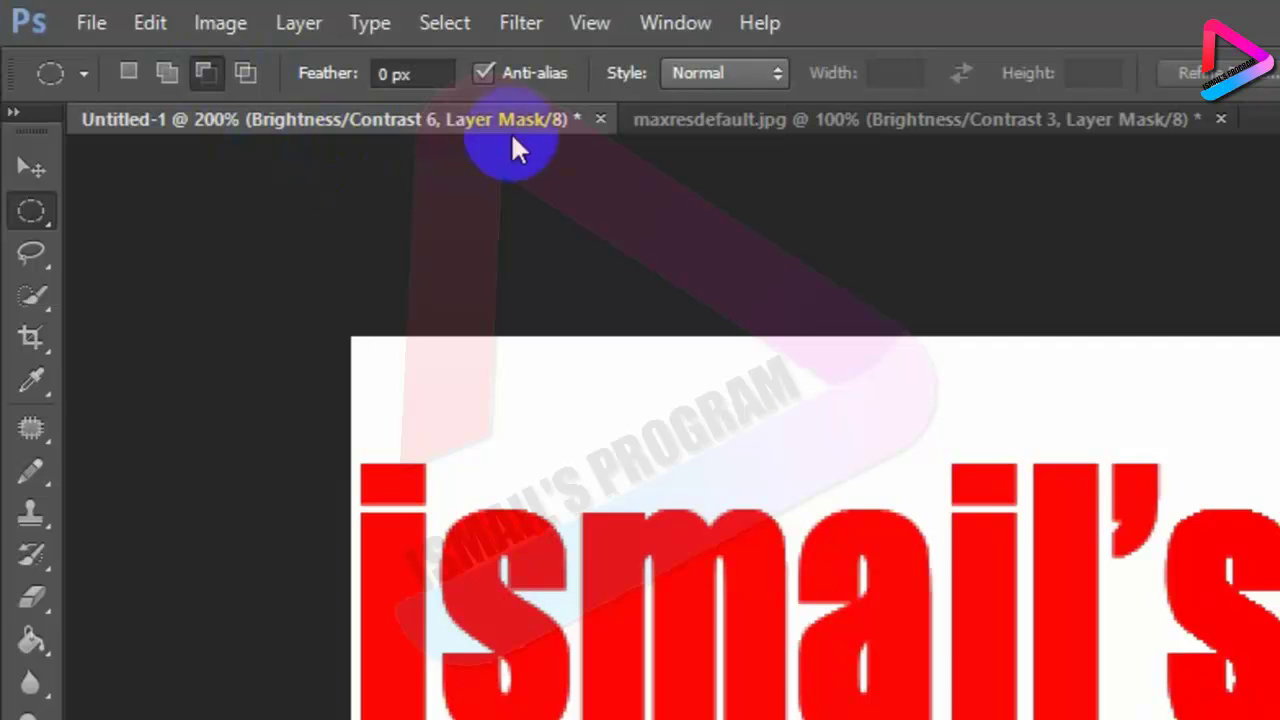
pyautogui.click(632, 118)
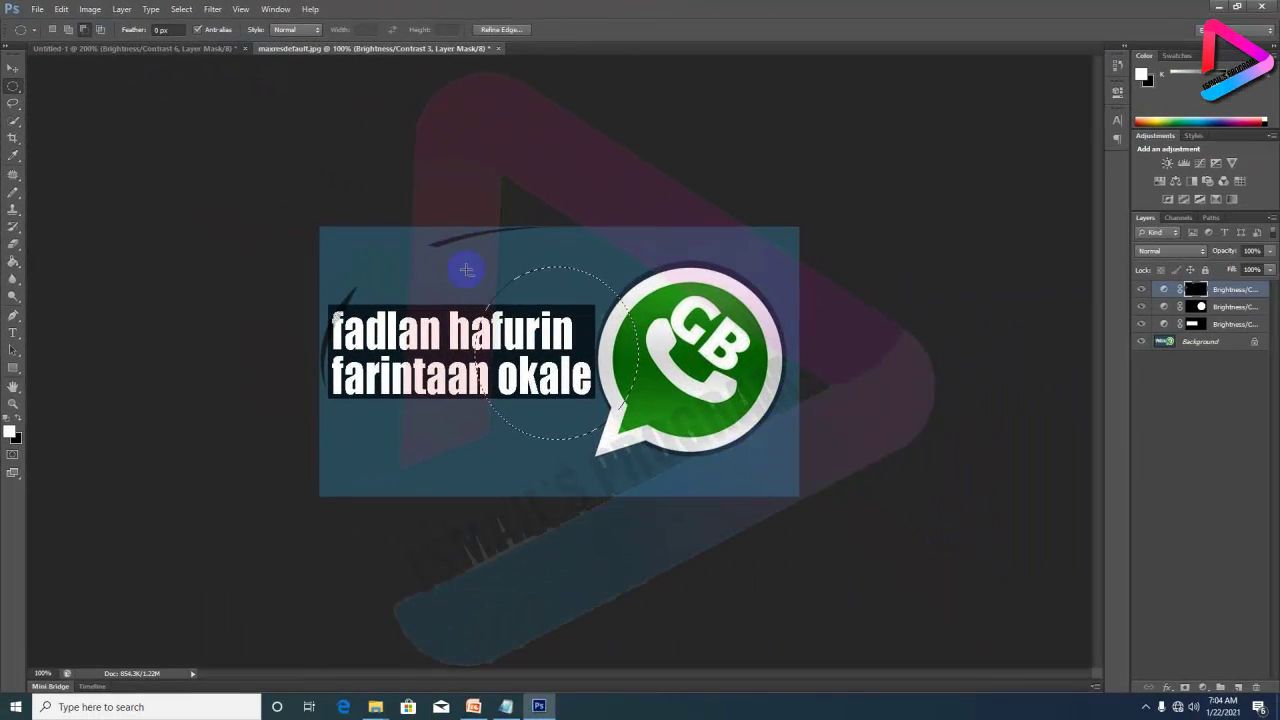
# - Combine overlapping ellipses in Add and Subtract modes to leave a crescent beside the GB logo
pyautogui.moveTo(506, 265)
pyautogui.mouseDown()
pyautogui.moveTo(530, 297)
pyautogui.moveTo(552, 291)
pyautogui.mouseUp()
pyautogui.moveTo(528, 267); pyautogui.dragTo(568, 340)
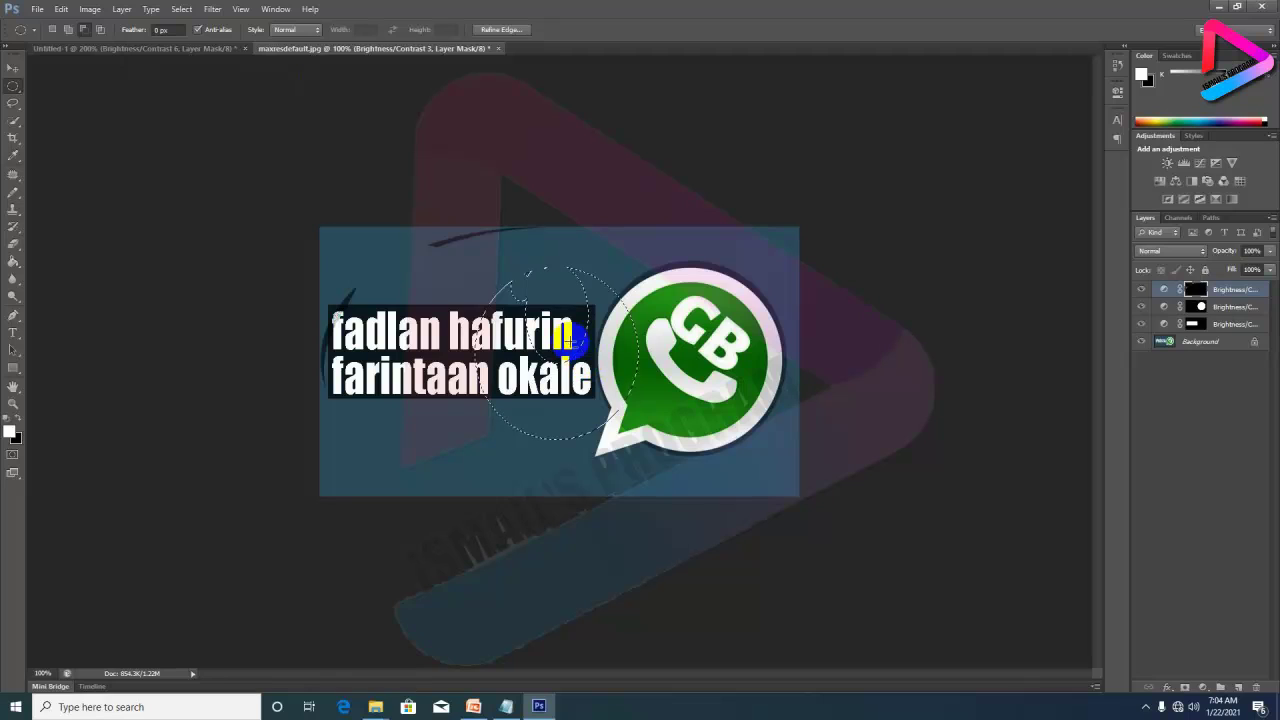
pyautogui.moveTo(543, 262); pyautogui.dragTo(551, 294)
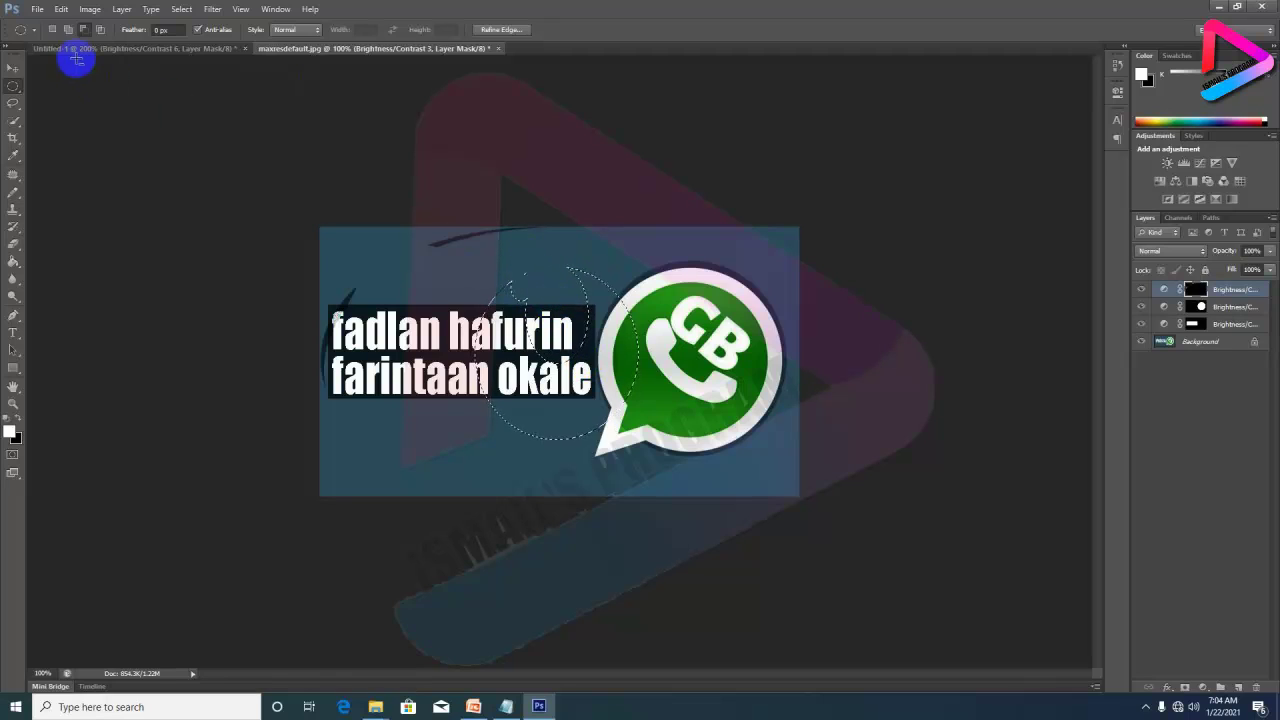
pyautogui.click(69, 30)
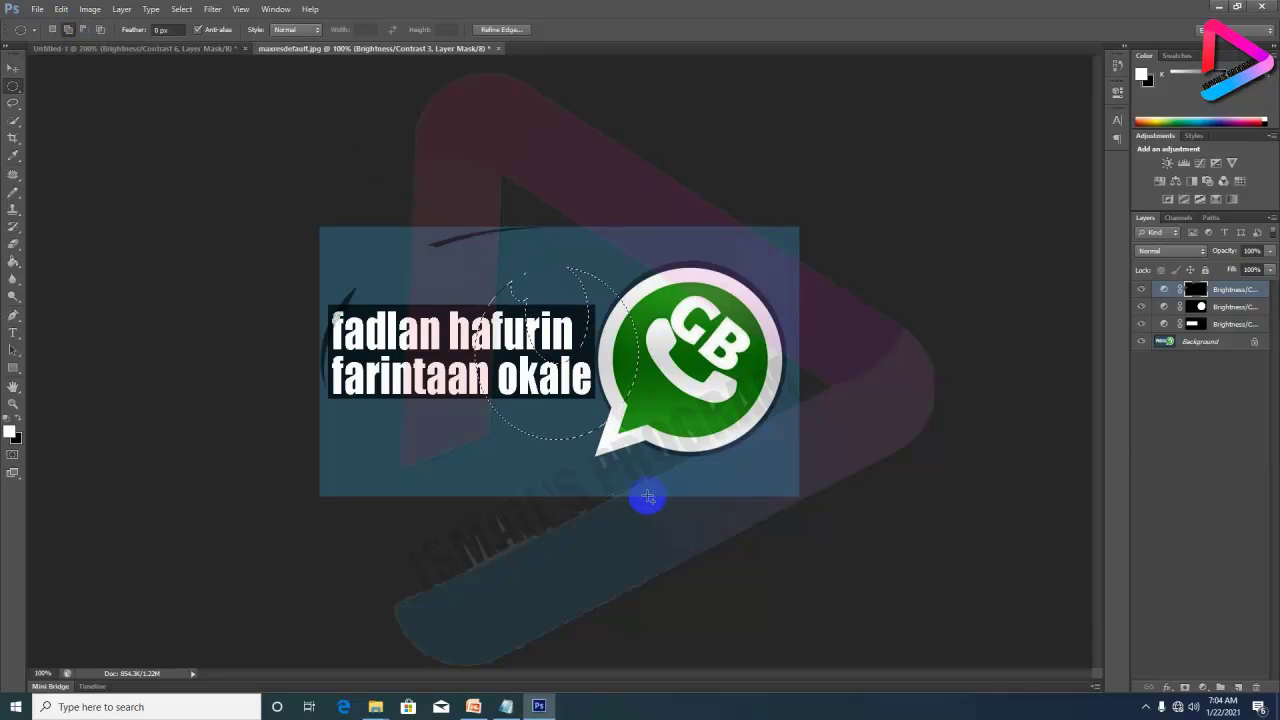
pyautogui.moveTo(530, 362); pyautogui.dragTo(542, 372)
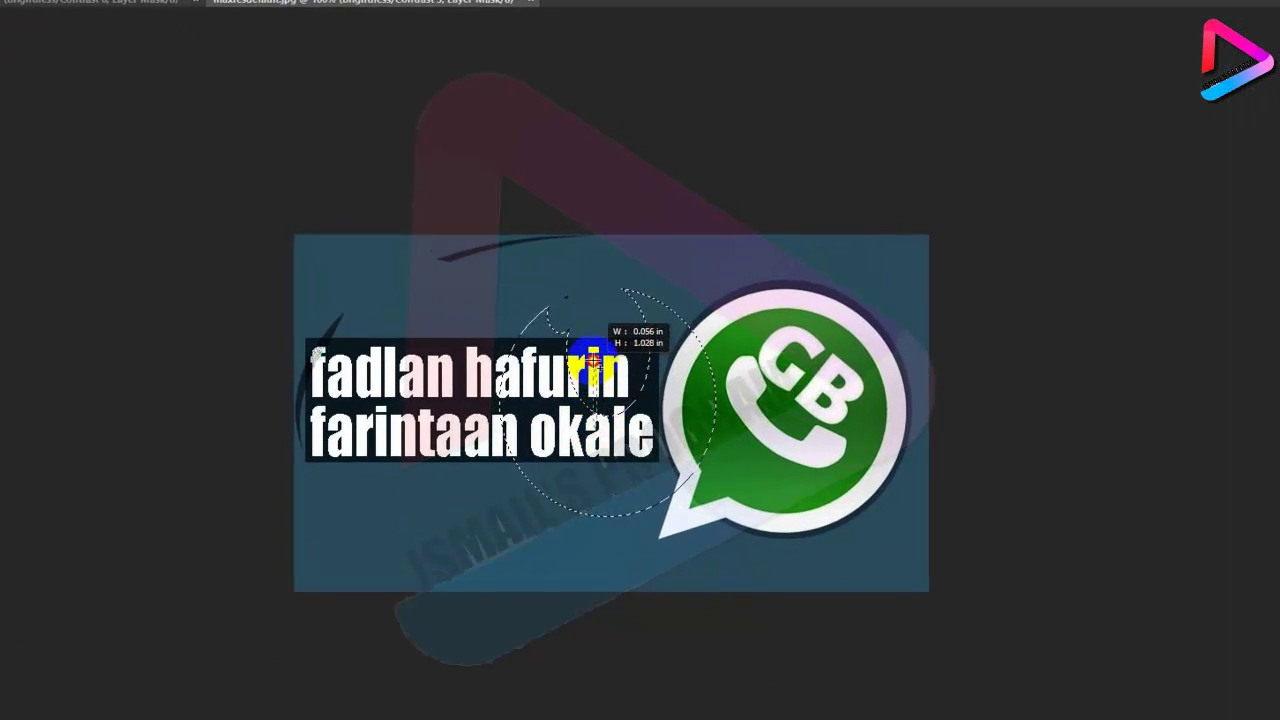
pyautogui.moveTo(540, 372)
pyautogui.mouseDown()
pyautogui.moveTo(594, 352)
pyautogui.moveTo(620, 398)
pyautogui.moveTo(597, 428)
pyautogui.mouseUp()
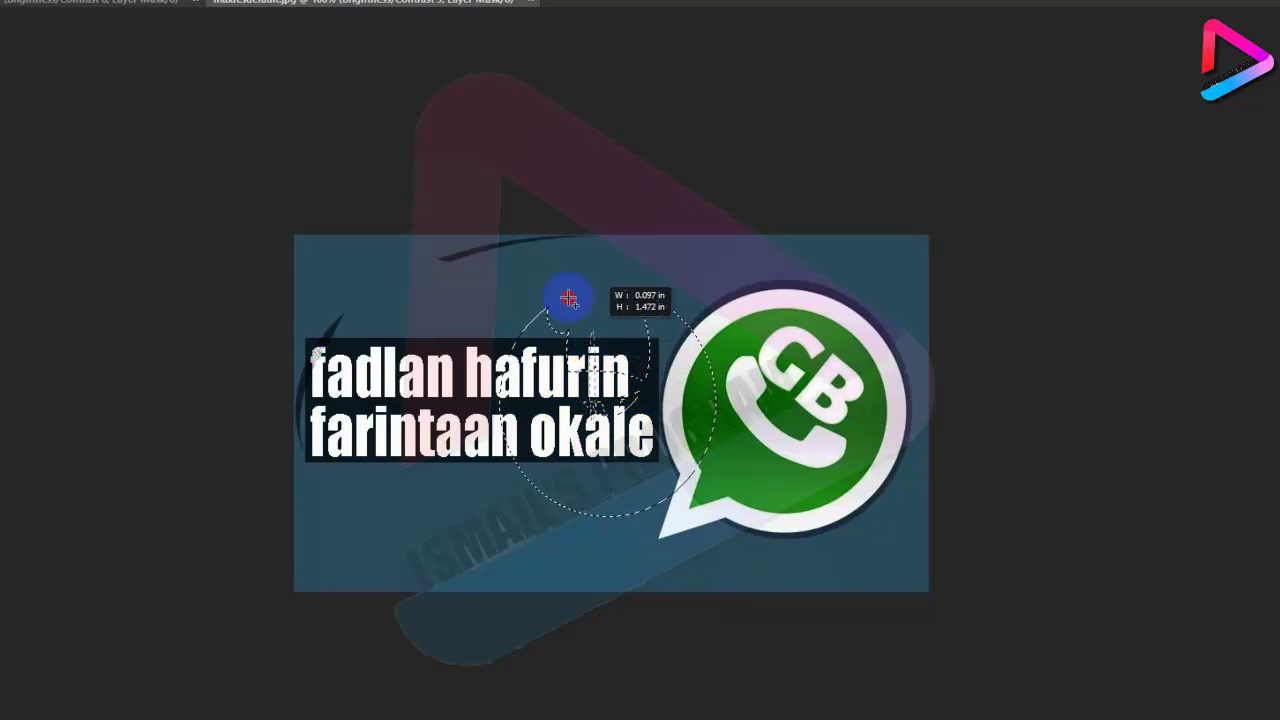
pyautogui.moveTo(597, 428)
pyautogui.mouseDown()
pyautogui.moveTo(551, 288)
pyautogui.moveTo(622, 327)
pyautogui.moveTo(660, 291)
pyautogui.mouseUp()
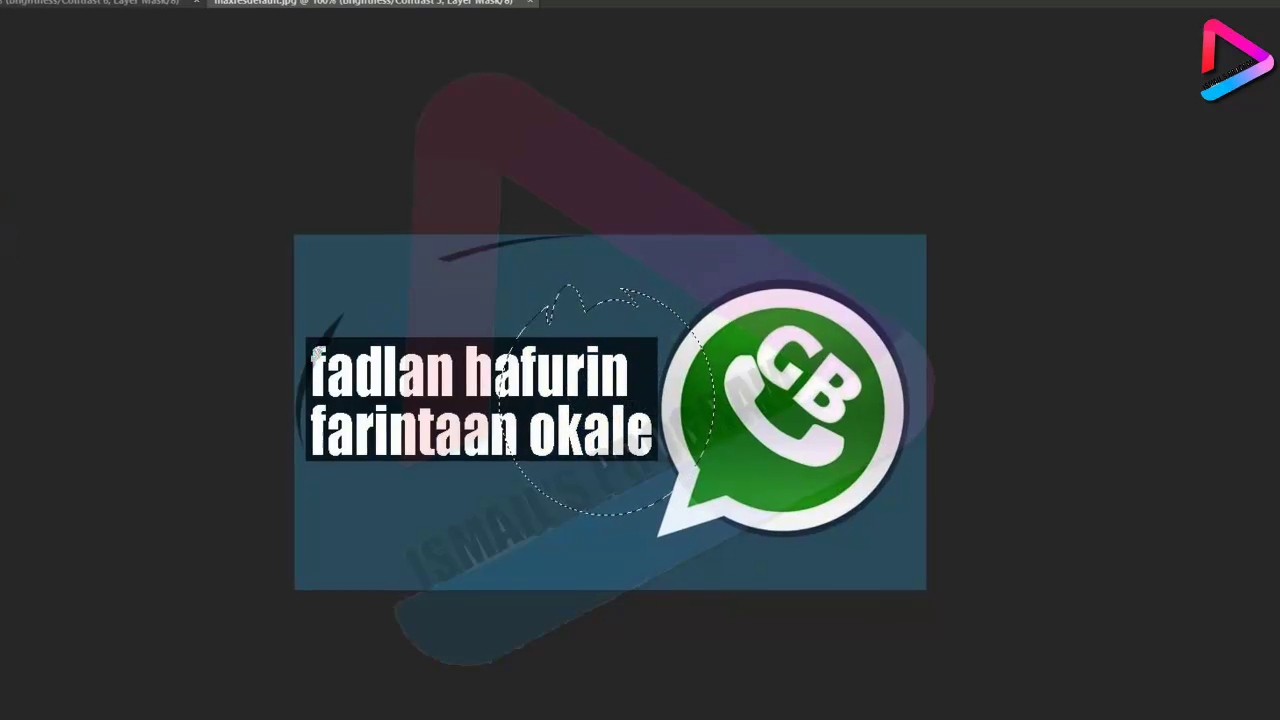
pyautogui.click(33, 13)
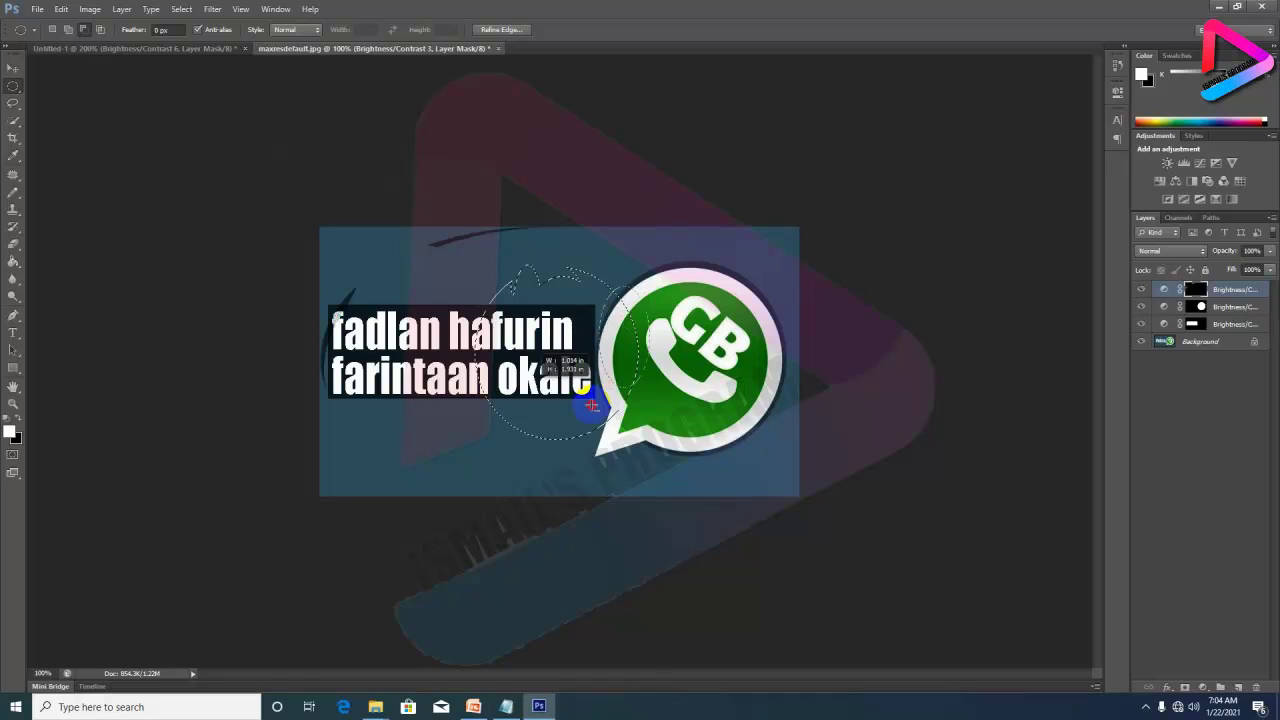
pyautogui.moveTo(647, 287); pyautogui.dragTo(557, 424)
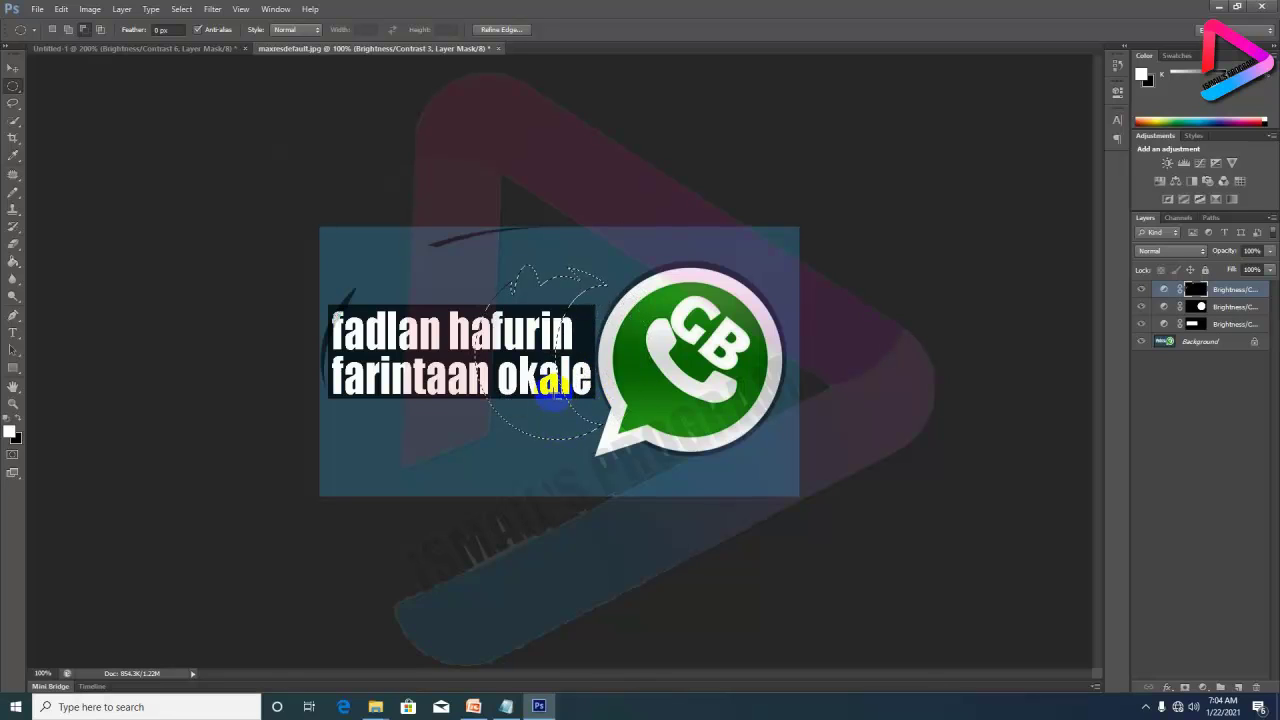
# - Darken the crescent with a Brightness/Contrast layer at Brightness -121 and Contrast 100
pyautogui.click(1167, 162)
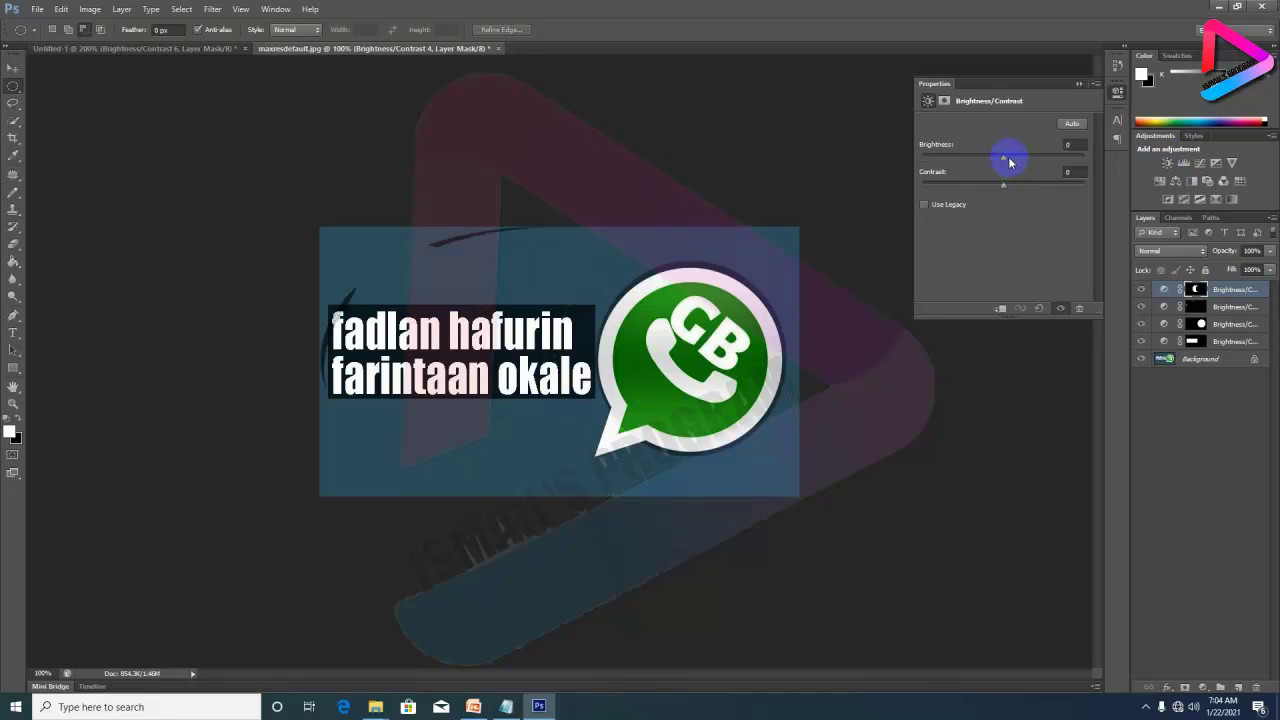
pyautogui.moveTo(1005, 158)
pyautogui.mouseDown()
pyautogui.moveTo(938, 160)
pyautogui.moveTo(1089, 185)
pyautogui.mouseUp()
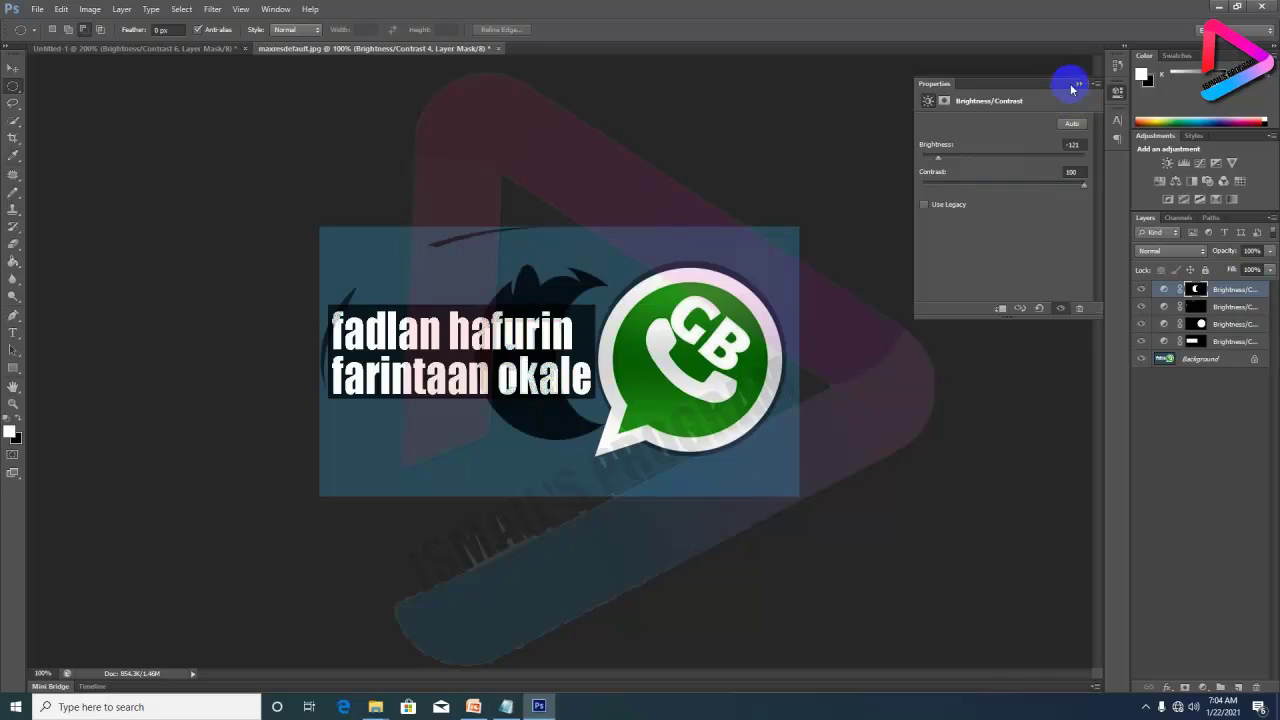
pyautogui.click(1078, 83)
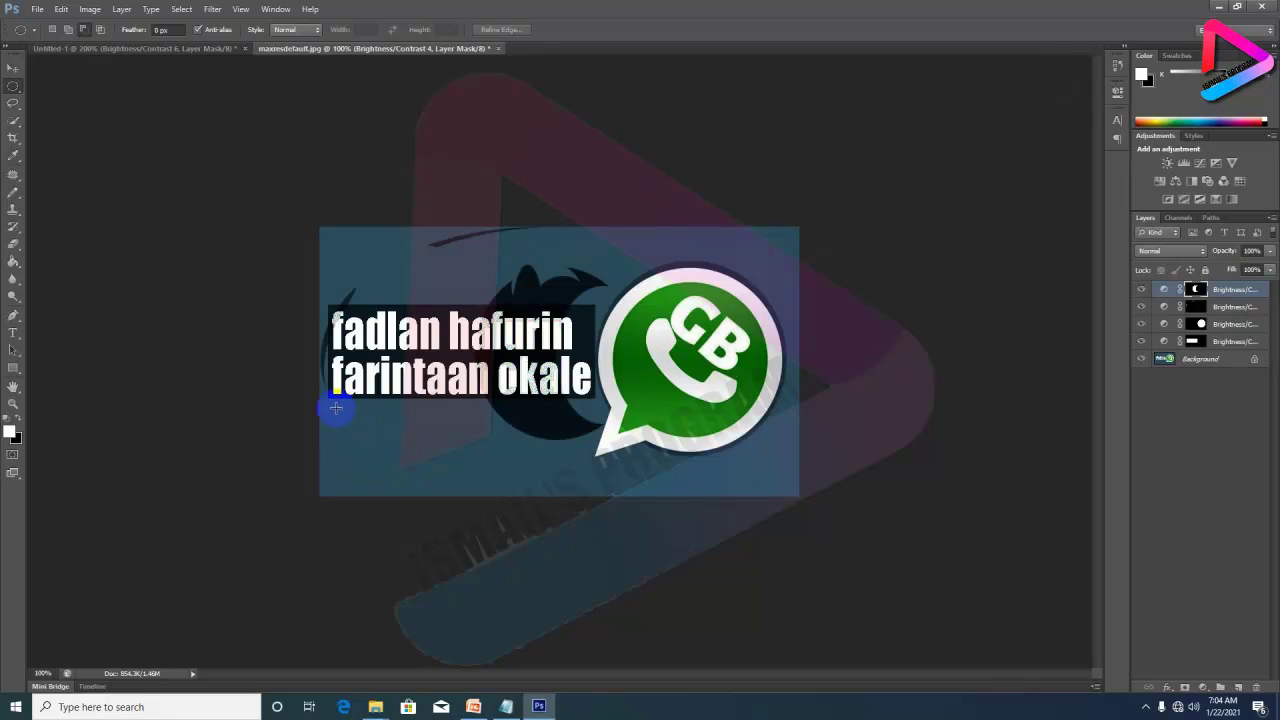
# - Select a small circle below the text's left end and leave the marquee in Add to Selection mode
pyautogui.moveTo(336, 408); pyautogui.dragTo(418, 486)
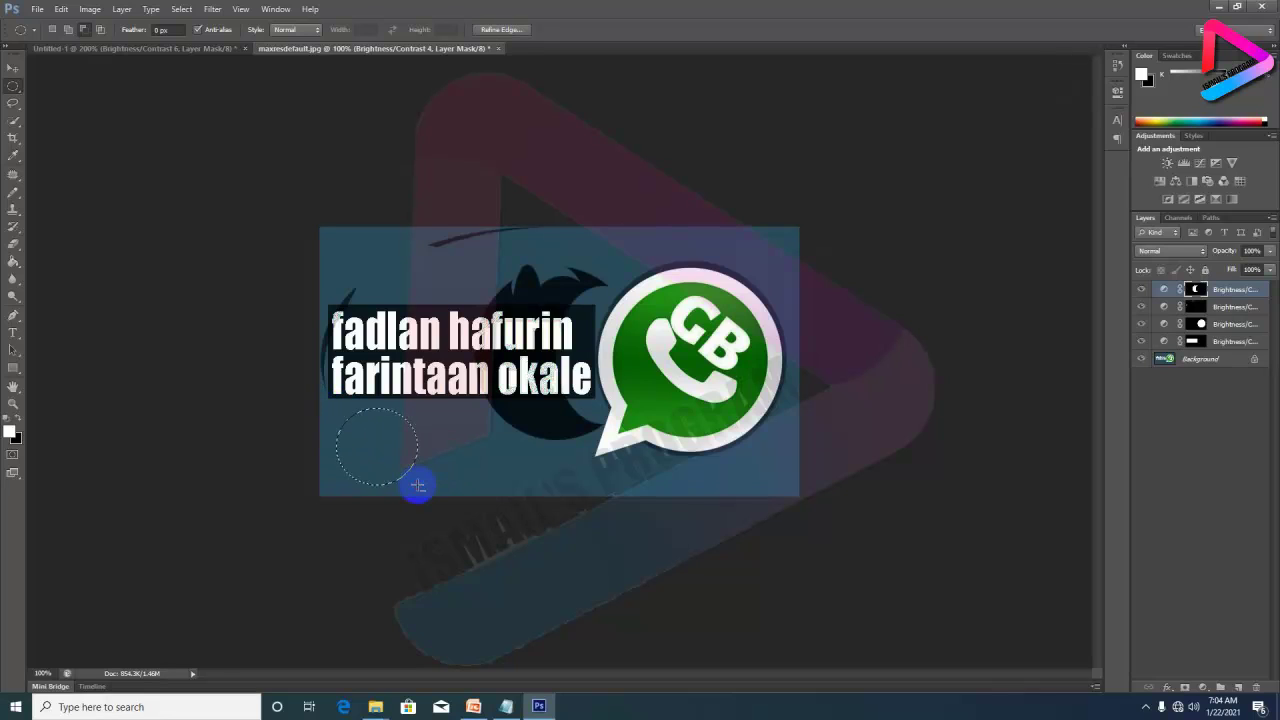
pyautogui.click(52, 29)
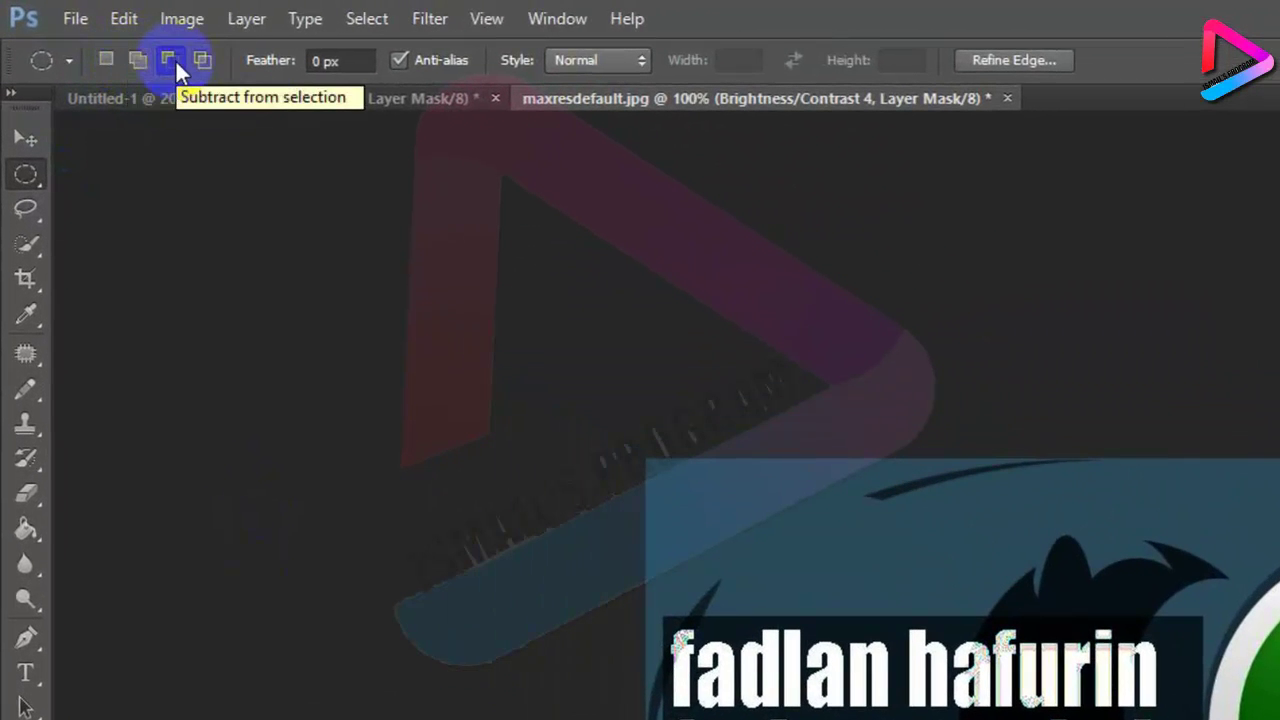
pyautogui.click(175, 59)
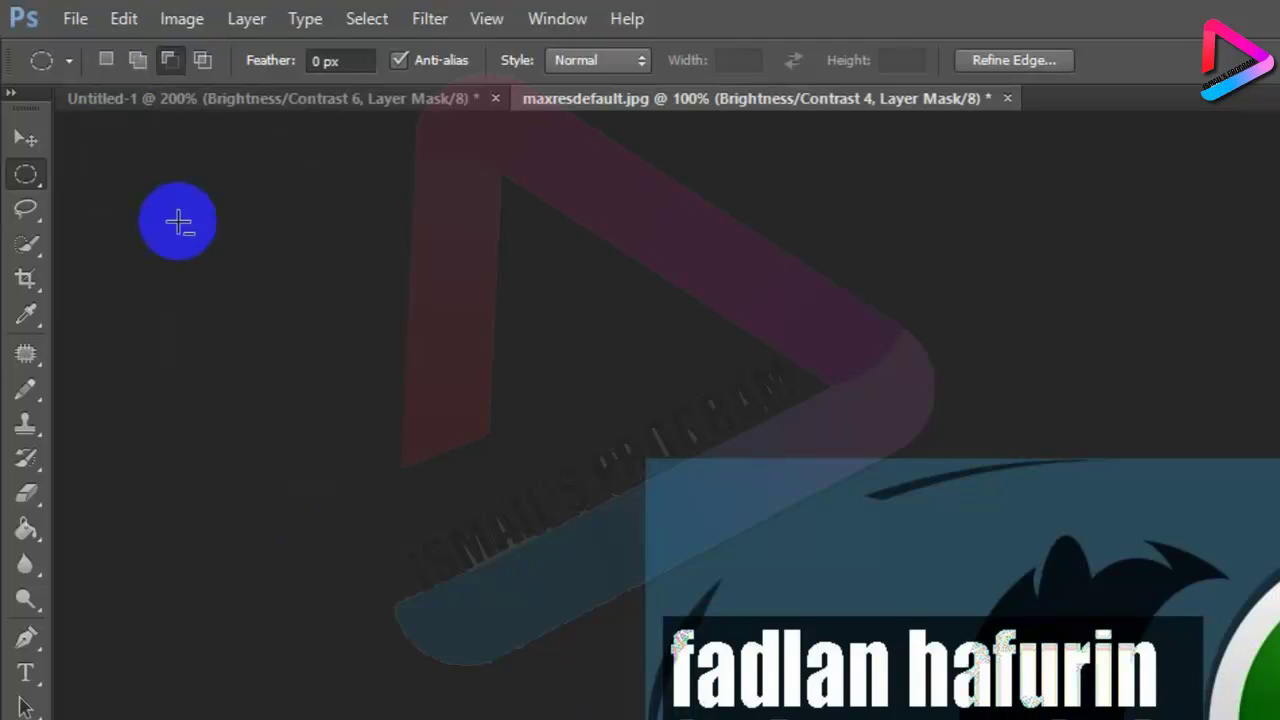
pyautogui.click(136, 60)
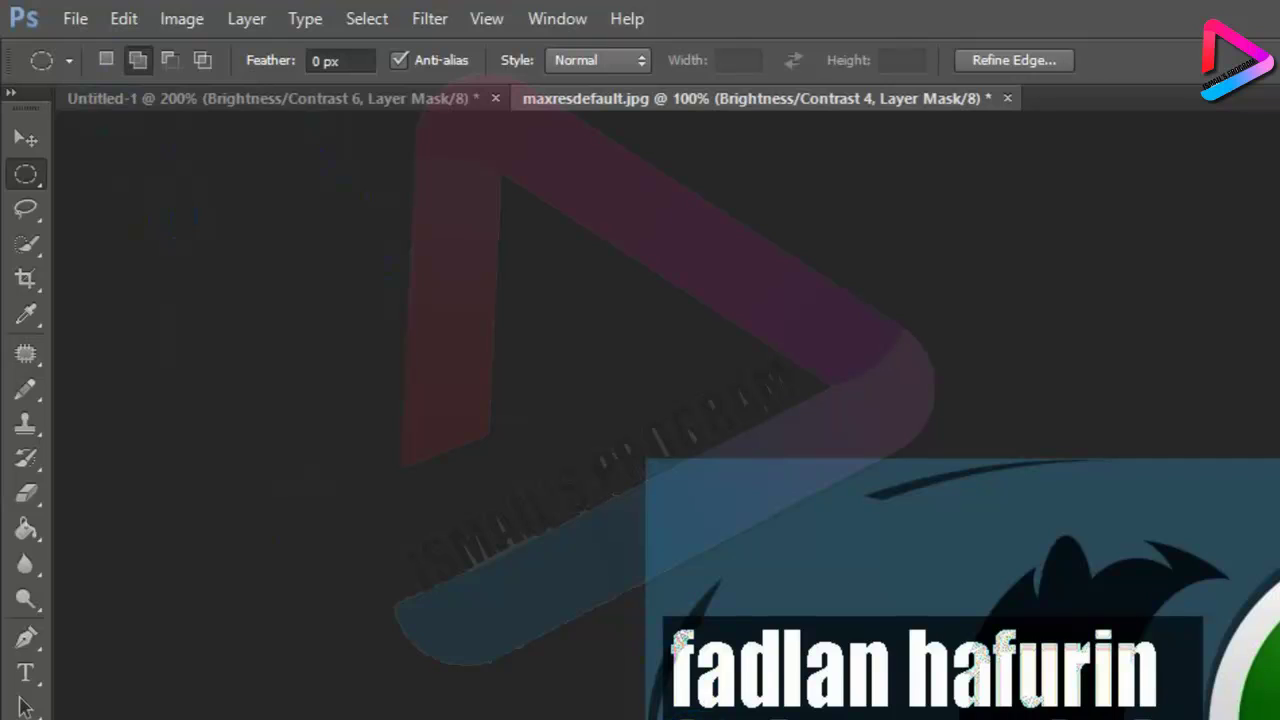
pyautogui.click(140, 60)
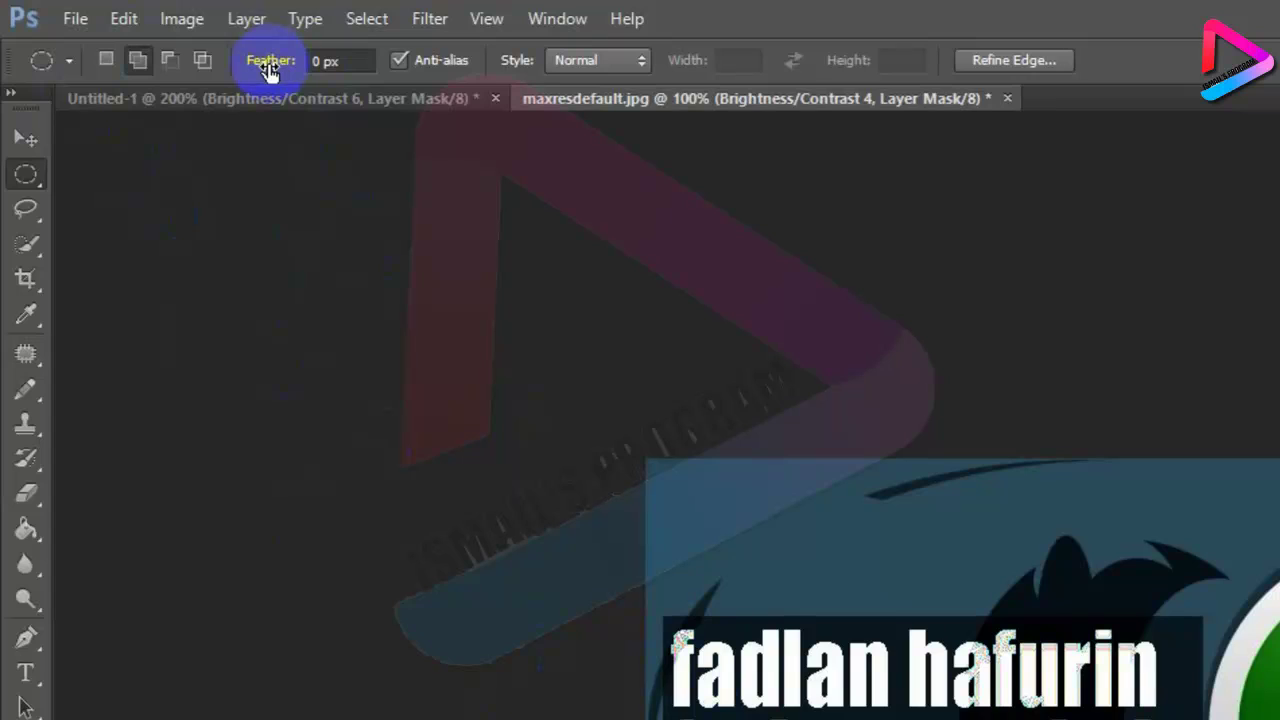
# - Set the marquee Feather to 10.3 px, overshooting to 13.3 px first
pyautogui.moveTo(270, 62); pyautogui.dragTo(447, 60)
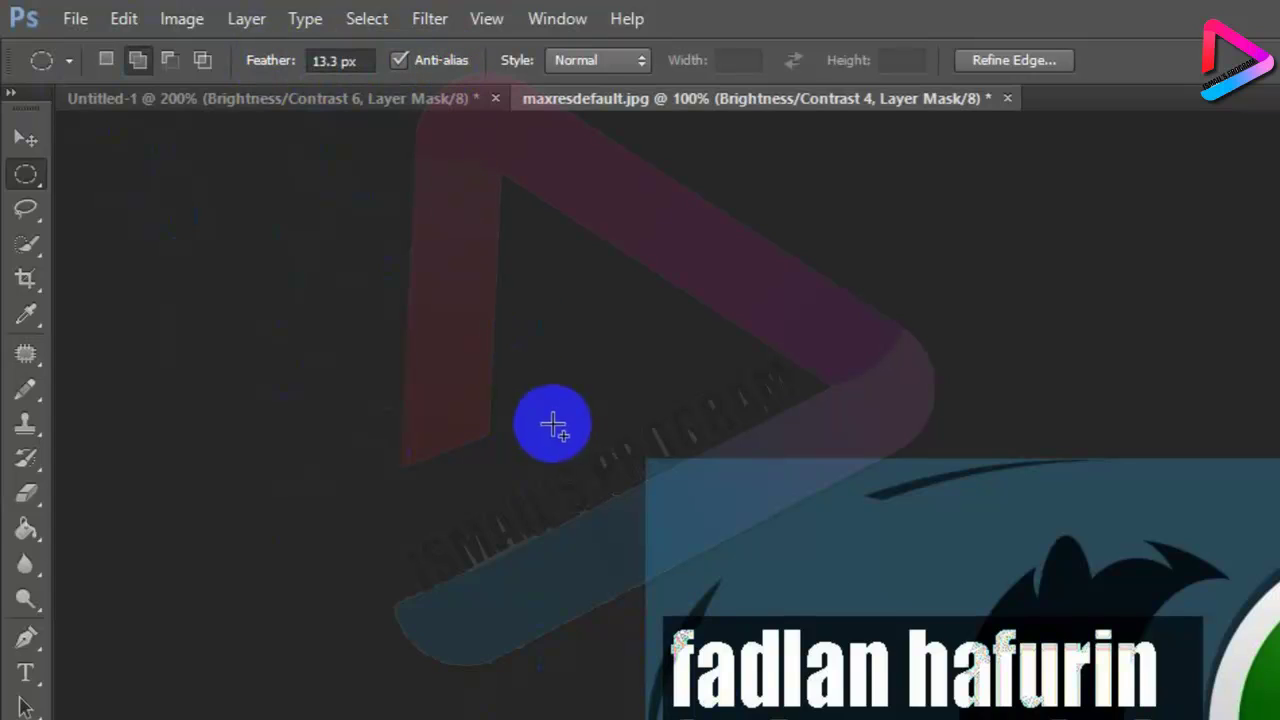
pyautogui.moveTo(278, 62); pyautogui.dragTo(245, 63)
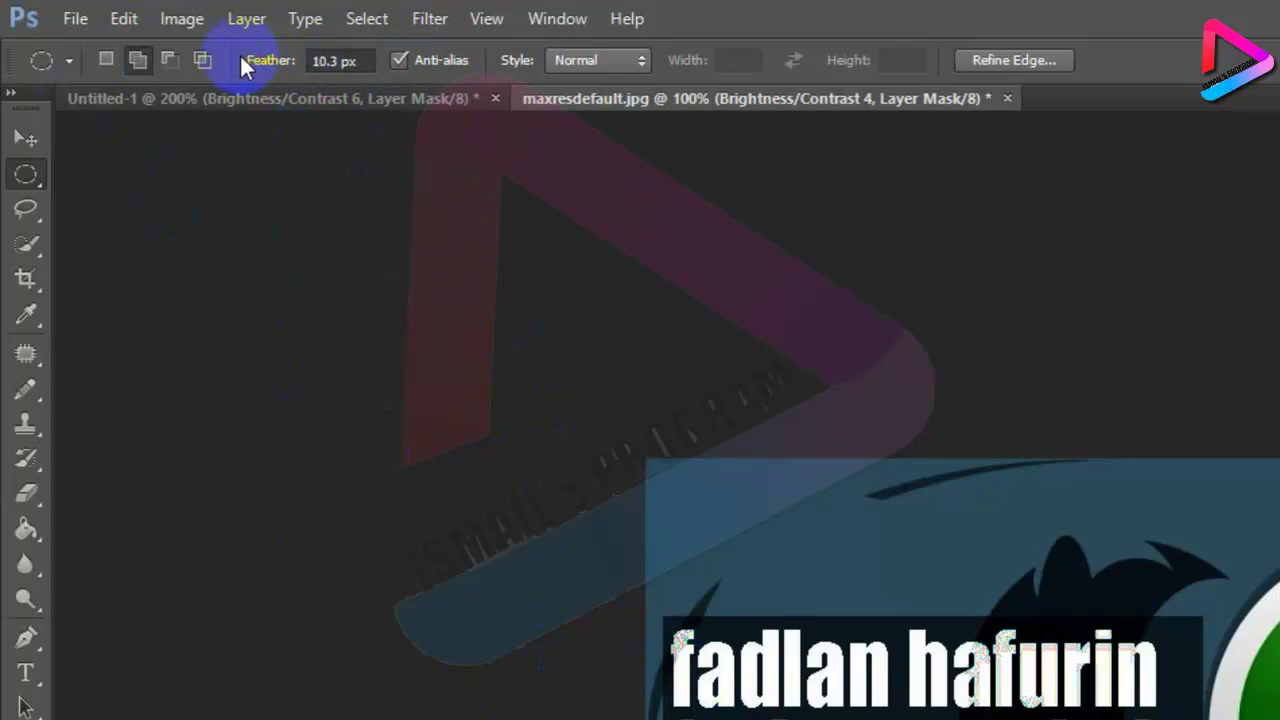